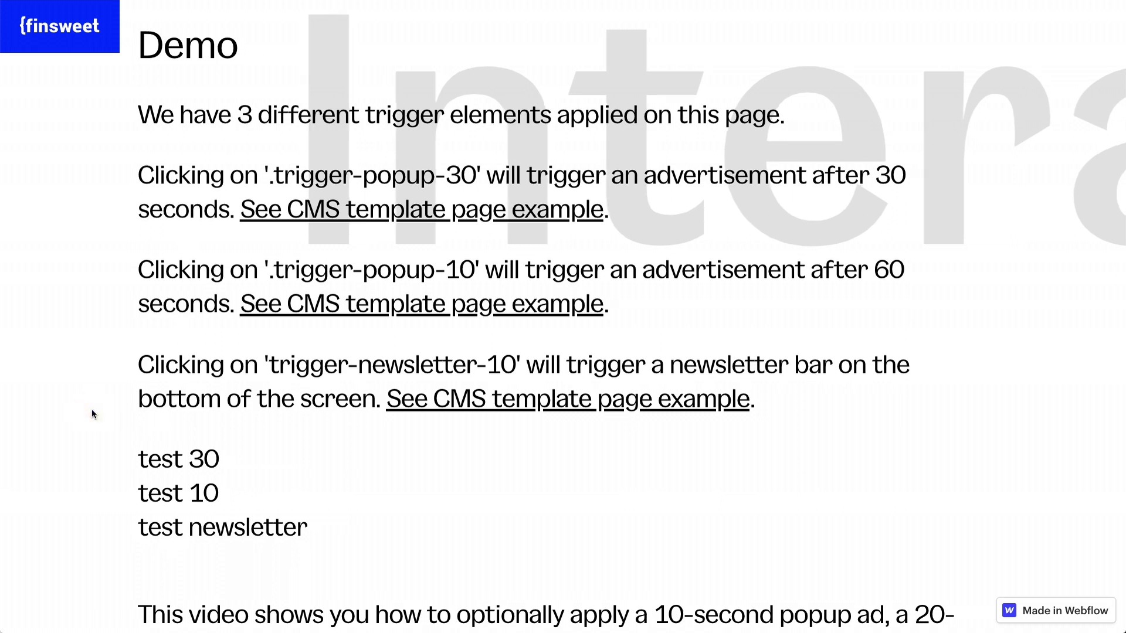
Scroll the published page down to the Demo section with the test 30, test 10 and test newsletter links
{"action": "scroll", "coordinate": [92, 414], "scroll_direction": "down", "scroll_amount": 1}
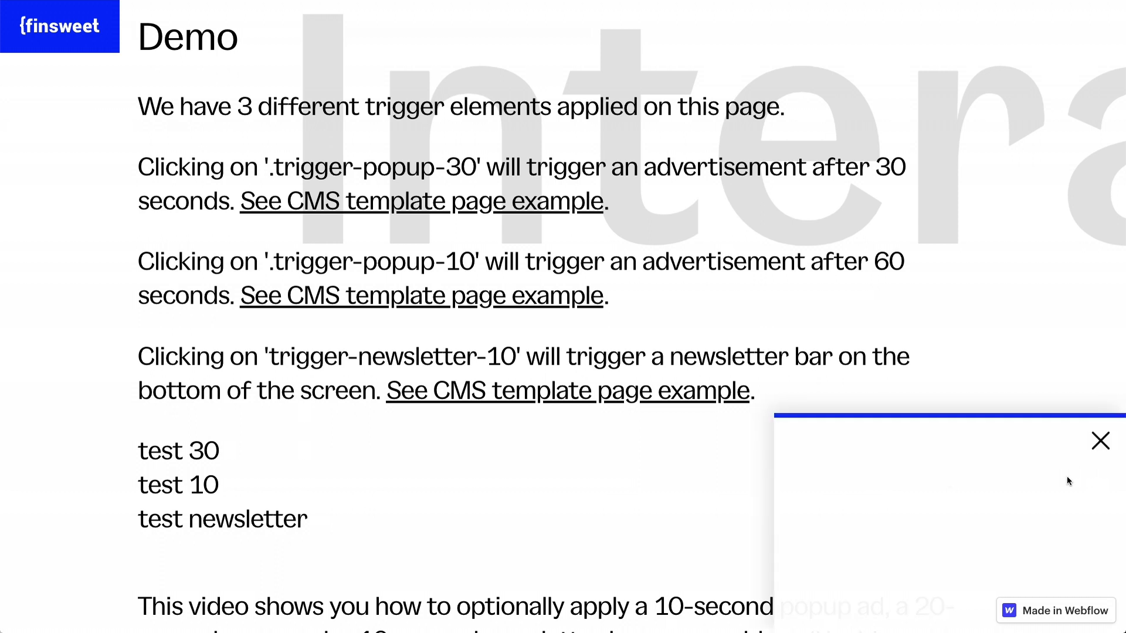
Launch the newsletter bar with 'test newsletter', close the ad popup, then close the newsletter bar
{"action": "left_click", "coordinate": [214, 519]}
{"action": "left_click", "coordinate": [1100, 441]}
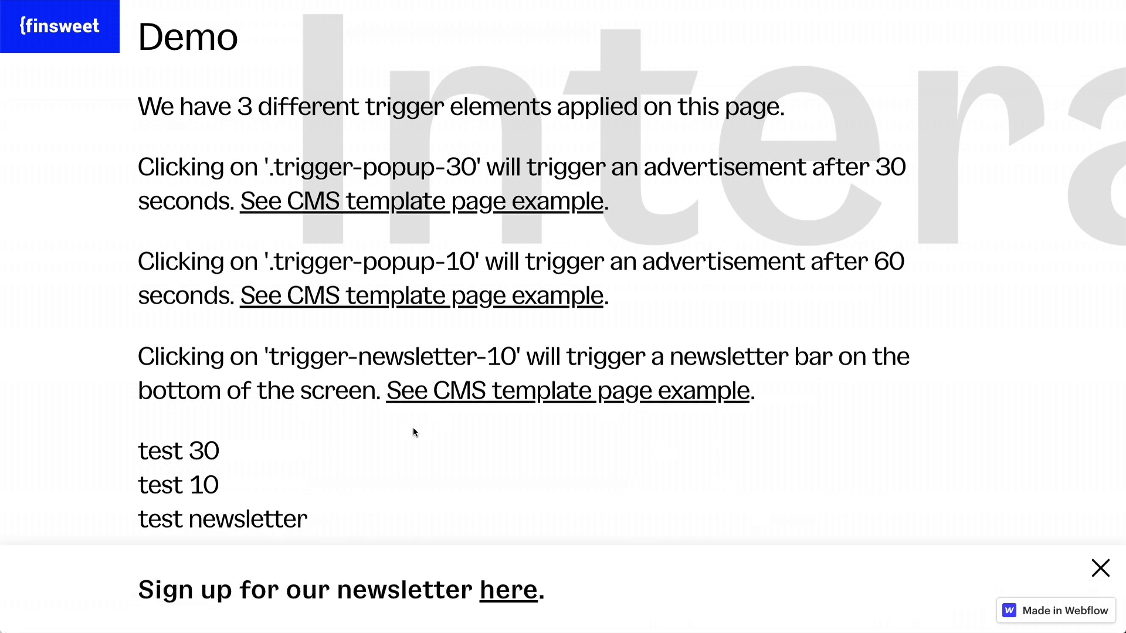
{"action": "left_click", "coordinate": [1100, 568]}
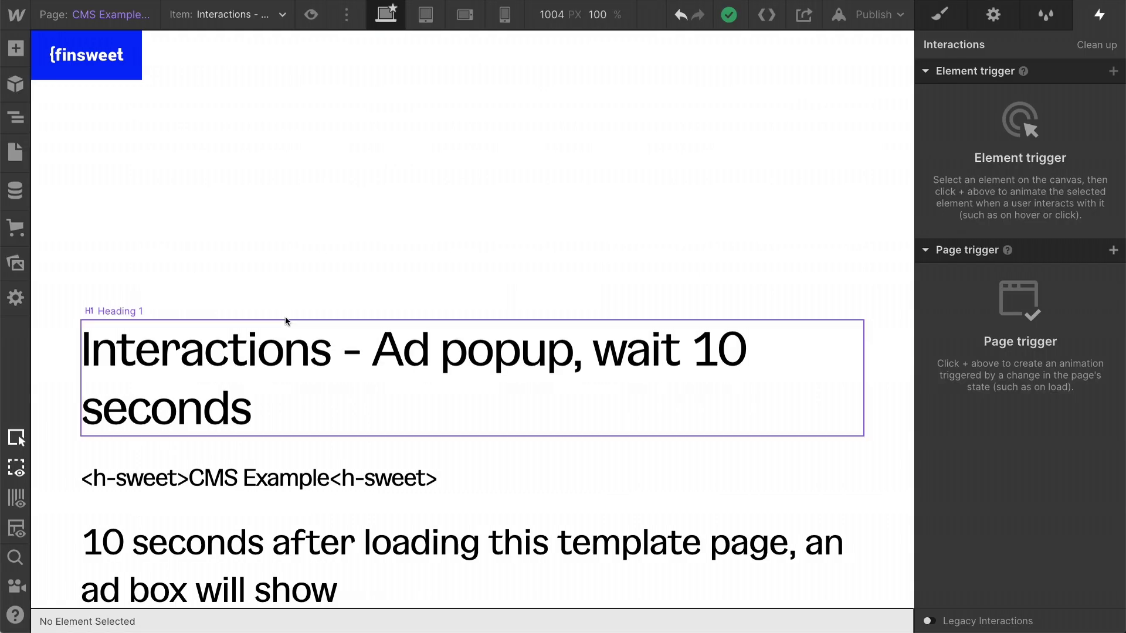
Scroll the template canvas and select the Rich Text Block containing the trigger-ad-10 tags
{"action": "scroll", "coordinate": [288, 322], "scroll_direction": "down", "scroll_amount": 5}
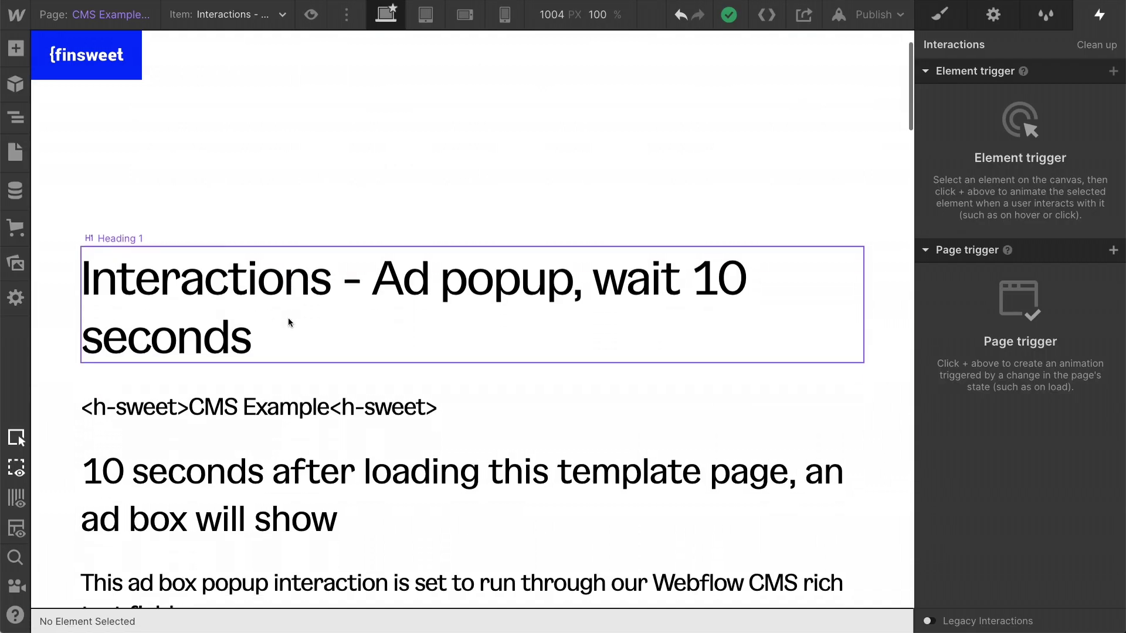
{"action": "scroll", "coordinate": [288, 322], "scroll_direction": "down", "scroll_amount": 1}
{"action": "left_click", "coordinate": [238, 361]}
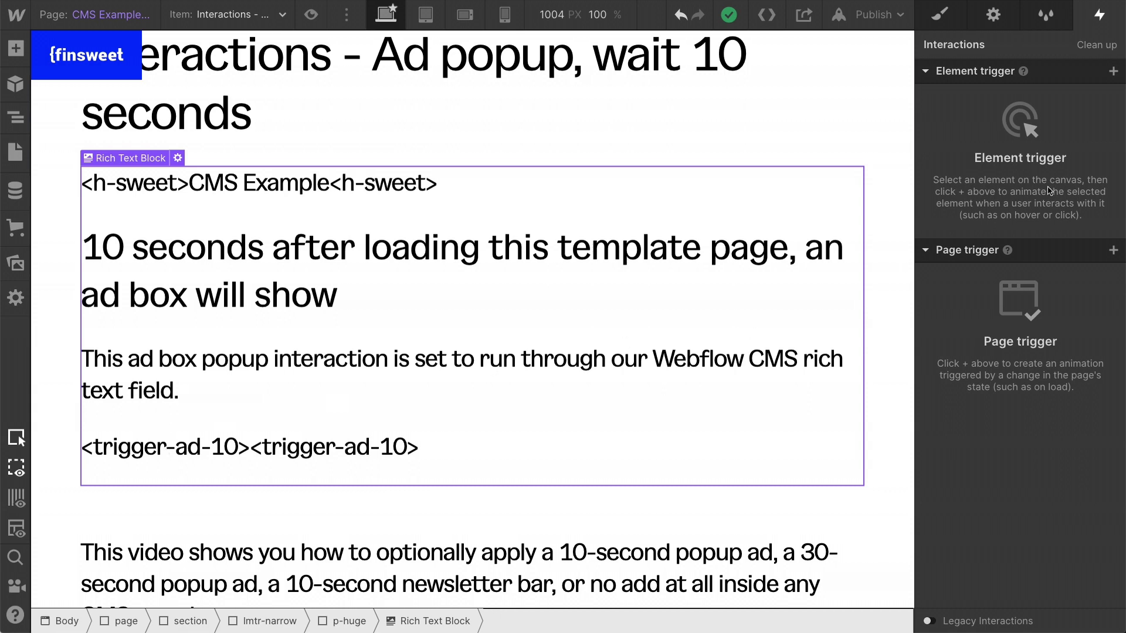
Open the live 10-second template page, close its Congrats popup, and dismiss the publishing options
{"action": "left_click", "coordinate": [836, 15]}
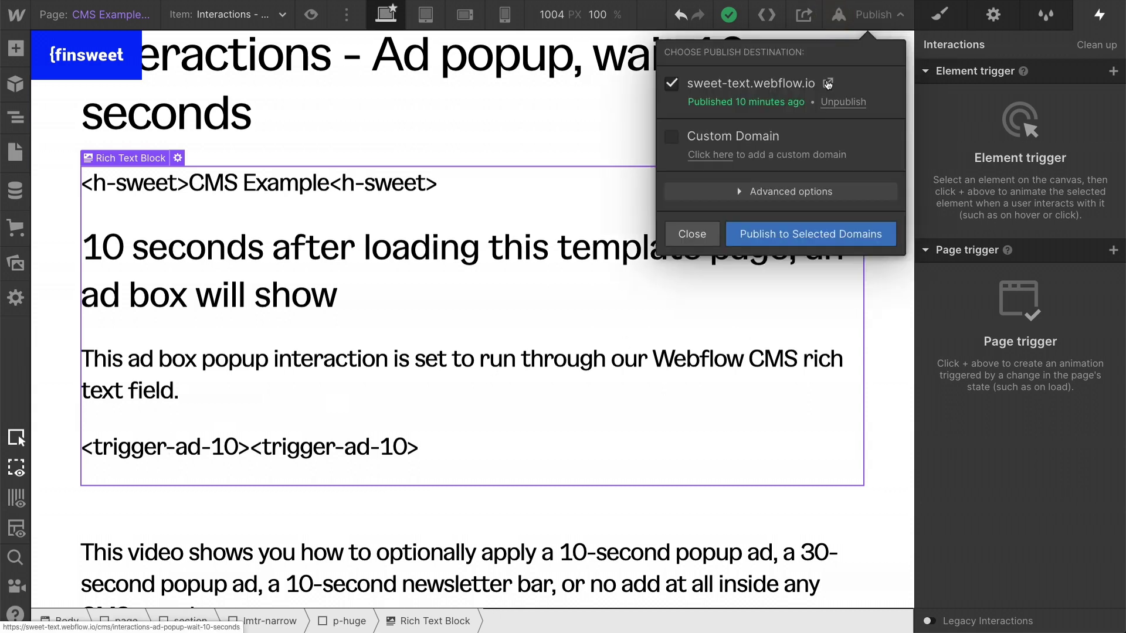
{"action": "left_click", "coordinate": [828, 83]}
{"action": "scroll", "coordinate": [663, 283], "scroll_direction": "down", "scroll_amount": 3}
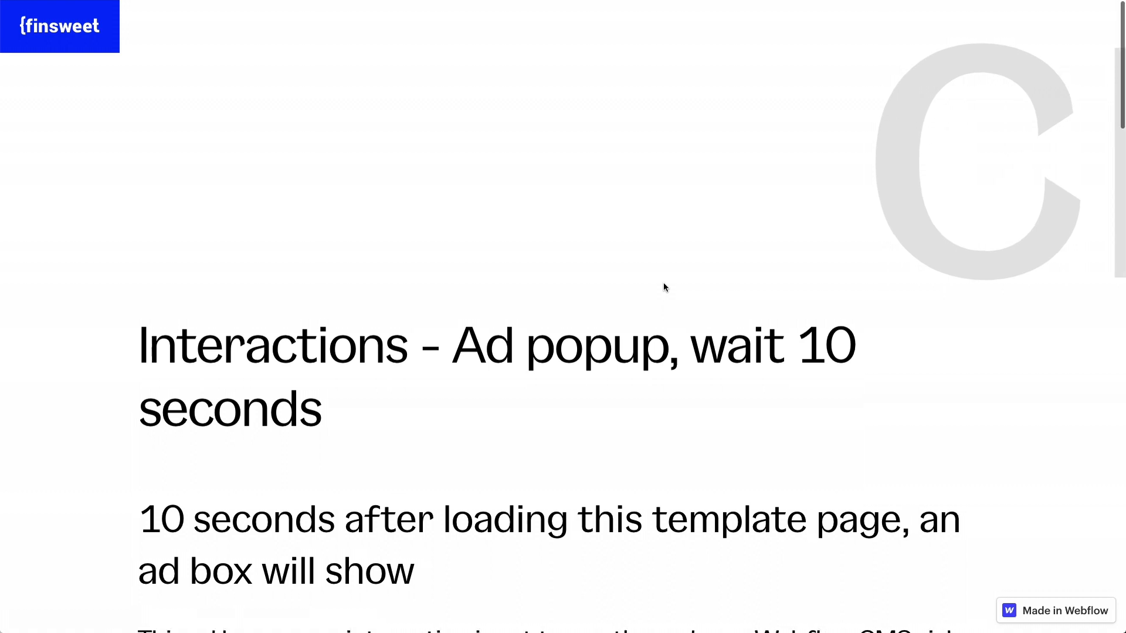
{"action": "scroll", "coordinate": [663, 283], "scroll_direction": "down", "scroll_amount": 5}
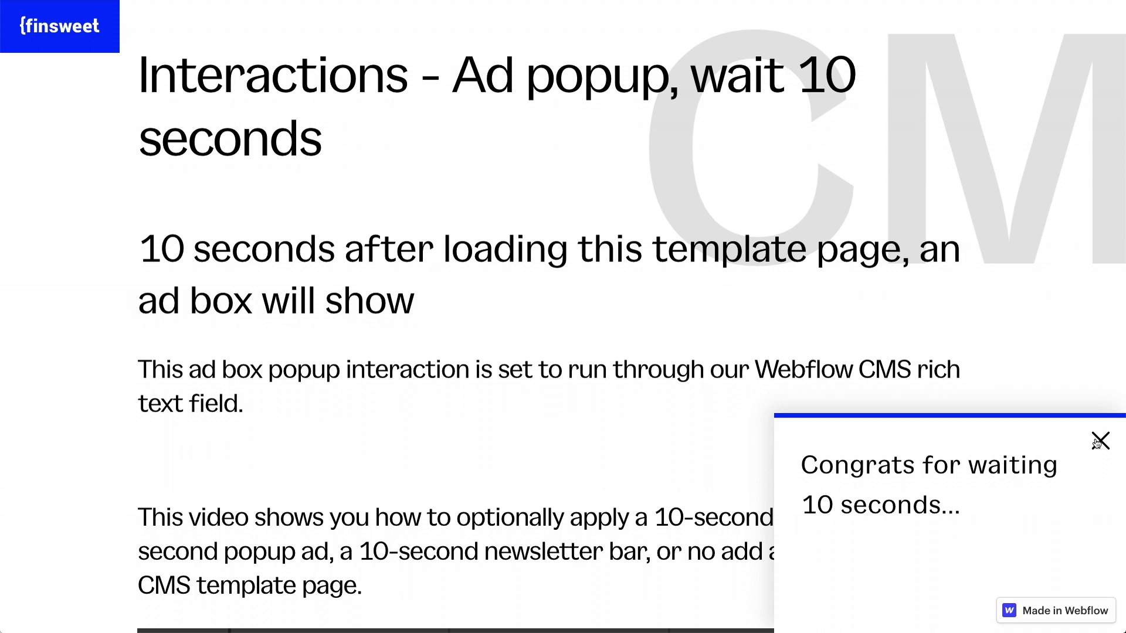
{"action": "left_click", "coordinate": [1100, 443]}
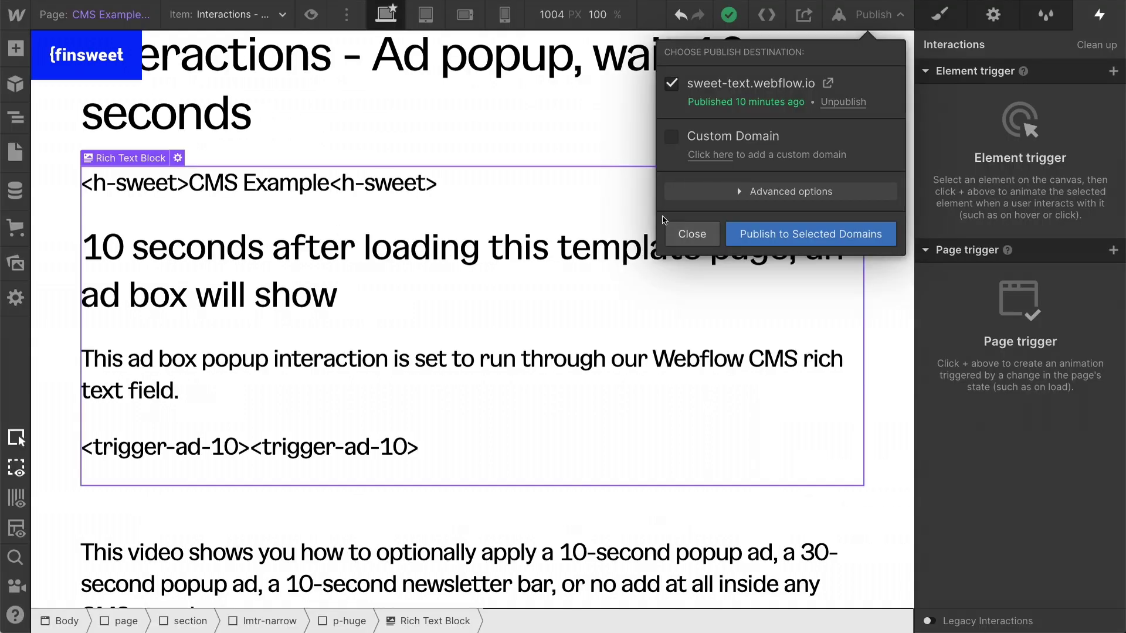
{"action": "left_click", "coordinate": [690, 232]}
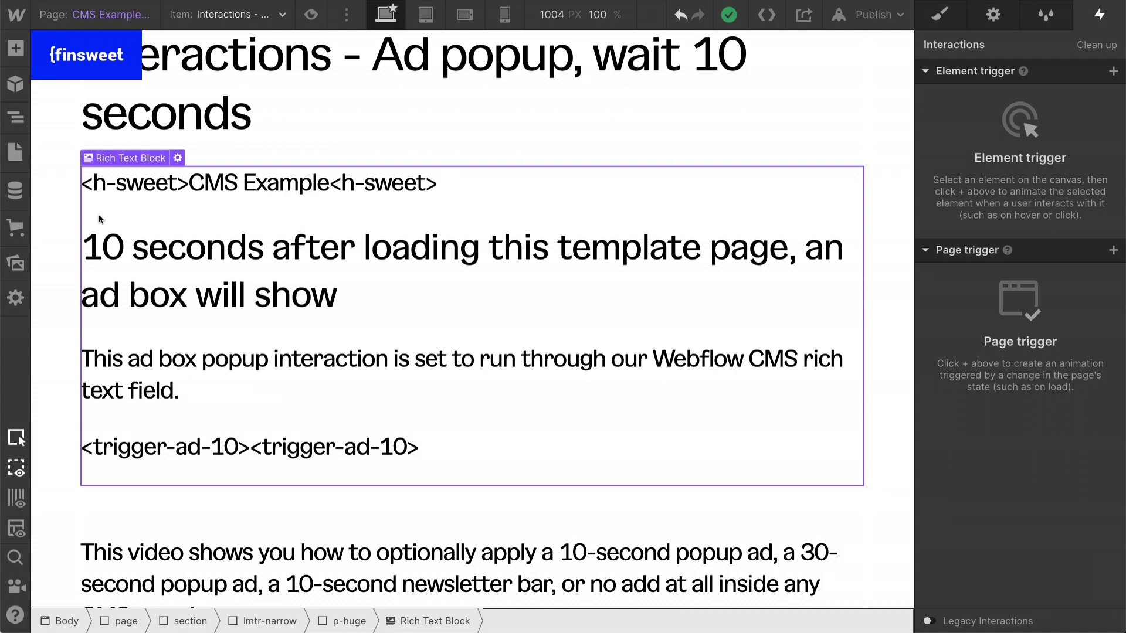
Show the CMS Collections list from the left toolbar
{"action": "left_click", "coordinate": [15, 191]}
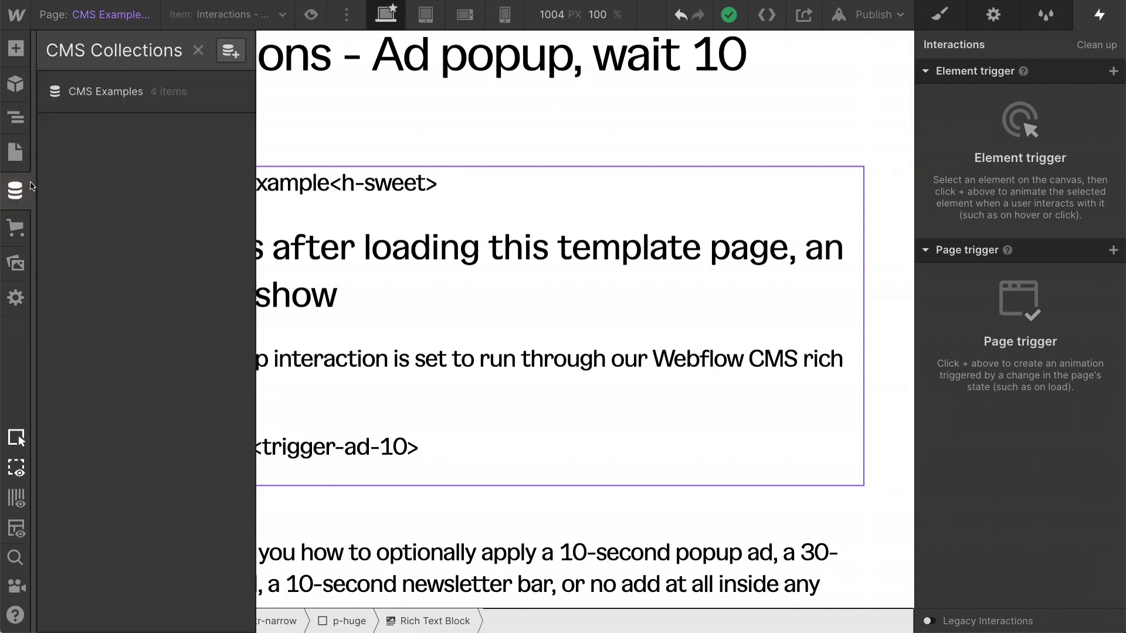
Open the CMS Examples collection to list its four items
{"action": "left_click", "coordinate": [113, 103]}
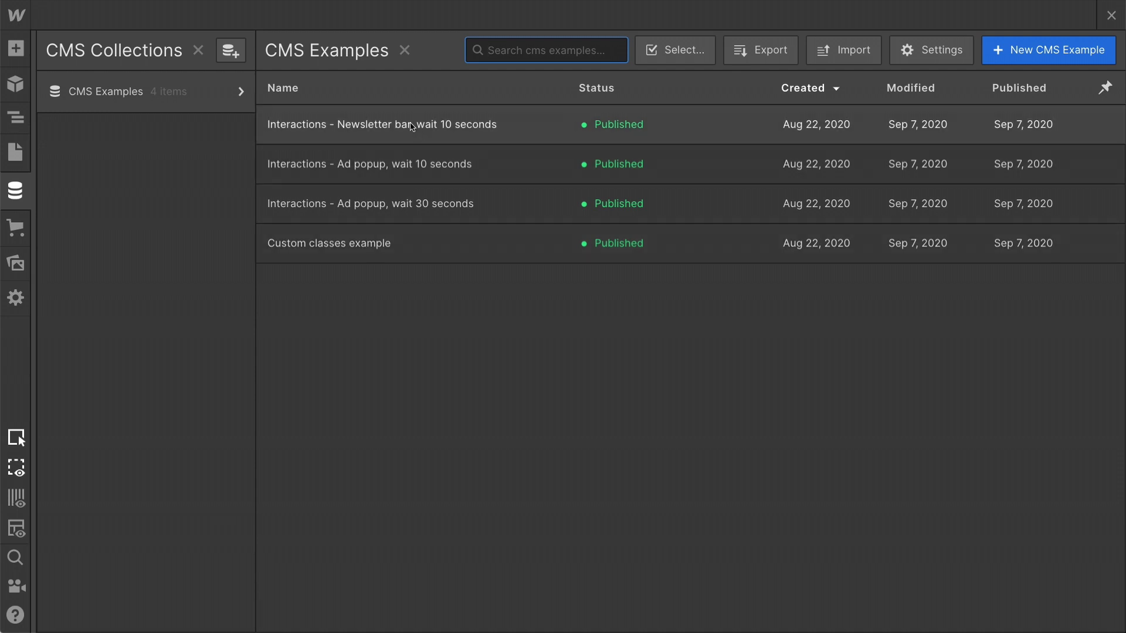
Open the 'Ad popup, wait 10 seconds' item and highlight its trigger-ad-10 tag text
{"action": "left_click", "coordinate": [404, 157]}
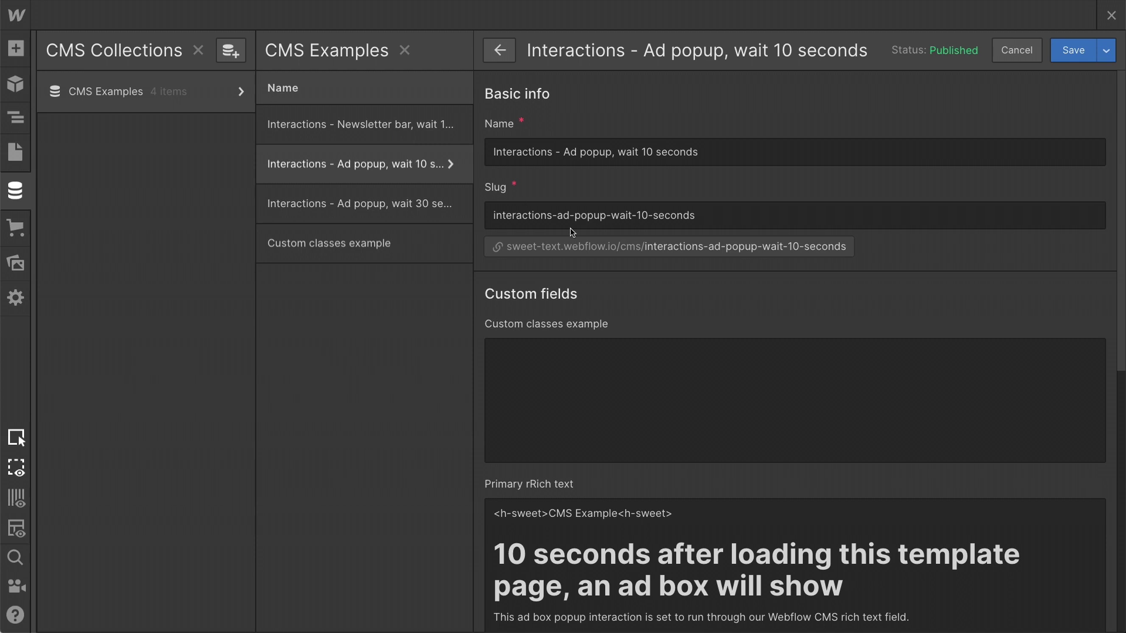
{"action": "scroll", "coordinate": [572, 232], "scroll_direction": "down", "scroll_amount": 5}
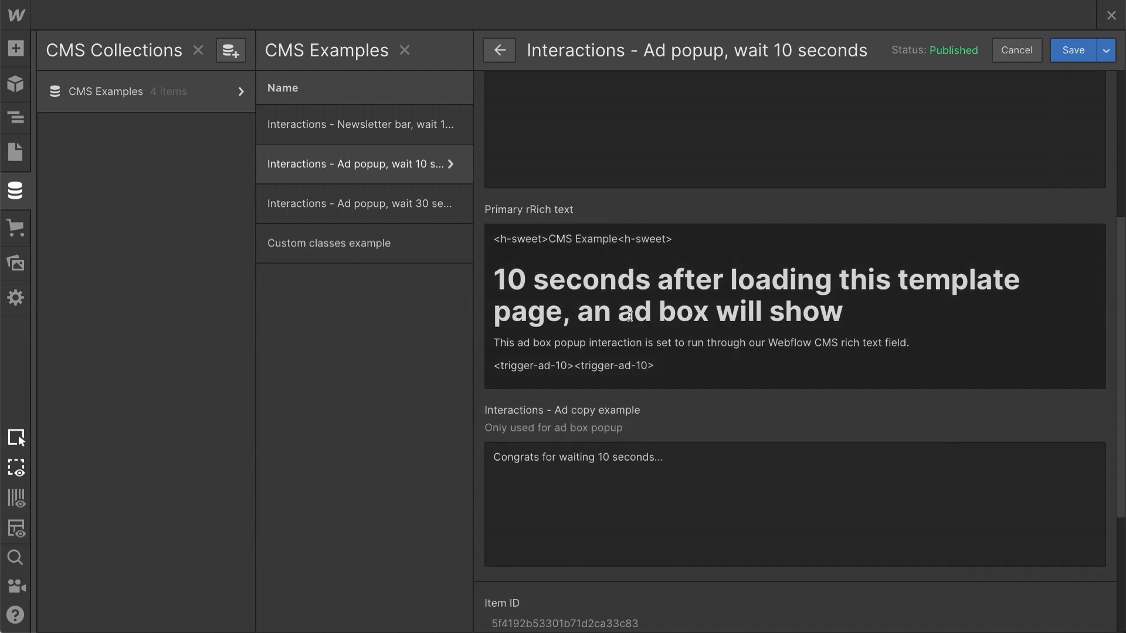
{"action": "left_click", "coordinate": [671, 366]}
{"action": "left_click_drag", "start_coordinate": [495, 366], "coordinate": [662, 367]}
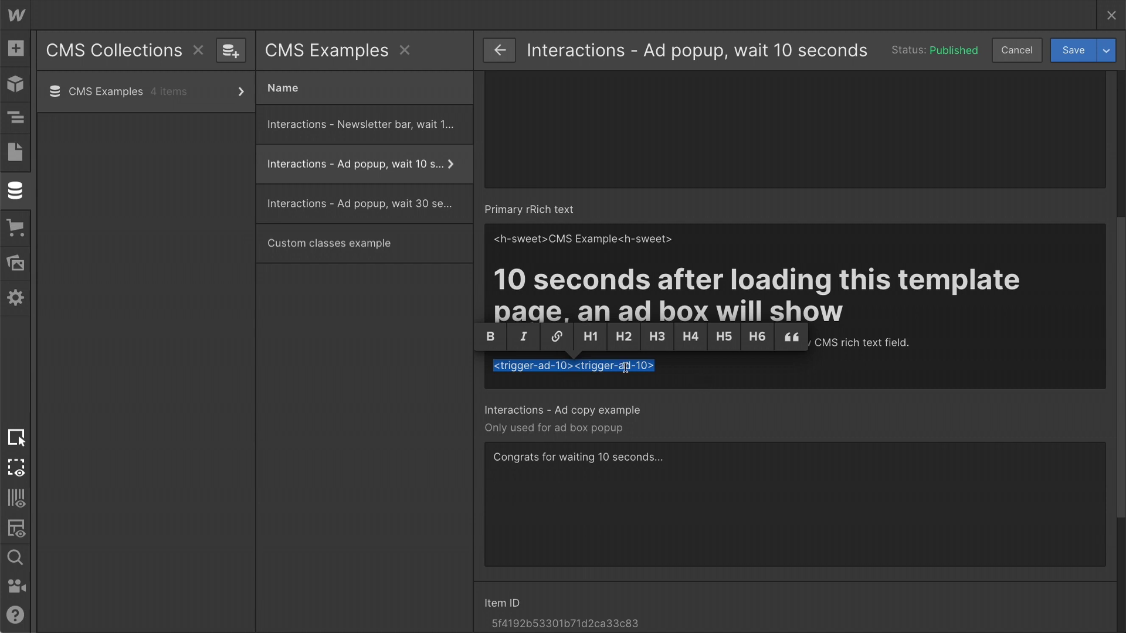
Review the Ad popup 30, Newsletter bar 10 and Custom classes items, then close the CMS editor
{"action": "left_click", "coordinate": [380, 205]}
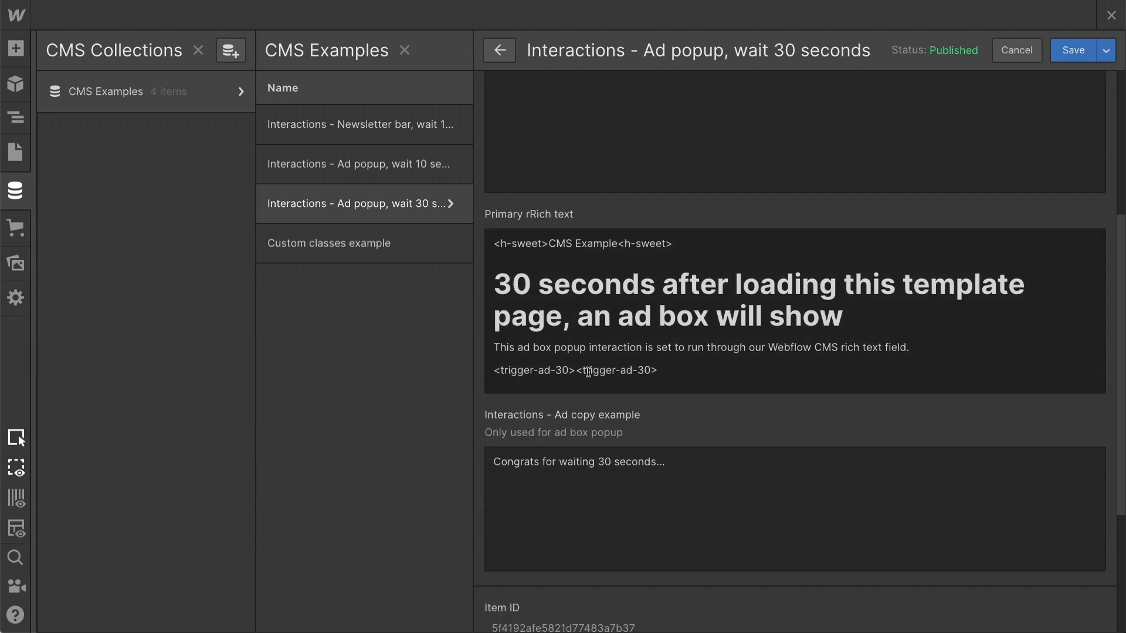
{"action": "left_click", "coordinate": [369, 125]}
{"action": "scroll", "coordinate": [597, 290], "scroll_direction": "down", "scroll_amount": 5}
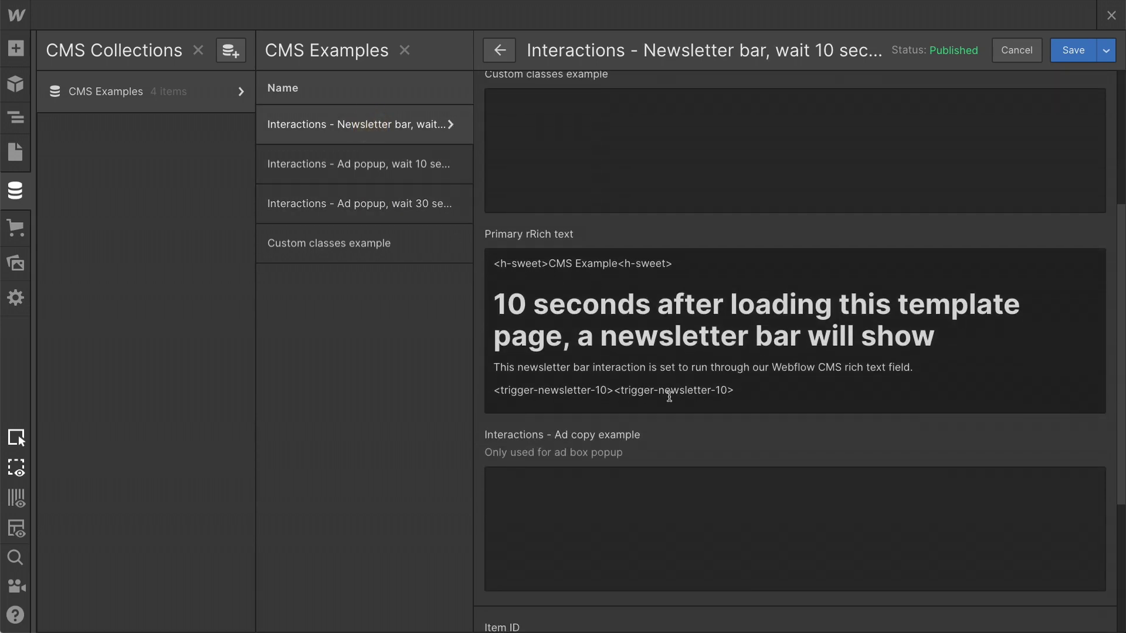
{"action": "left_click", "coordinate": [343, 241]}
{"action": "scroll", "coordinate": [566, 289], "scroll_direction": "down", "scroll_amount": 1}
{"action": "scroll", "coordinate": [567, 290], "scroll_direction": "down", "scroll_amount": 2}
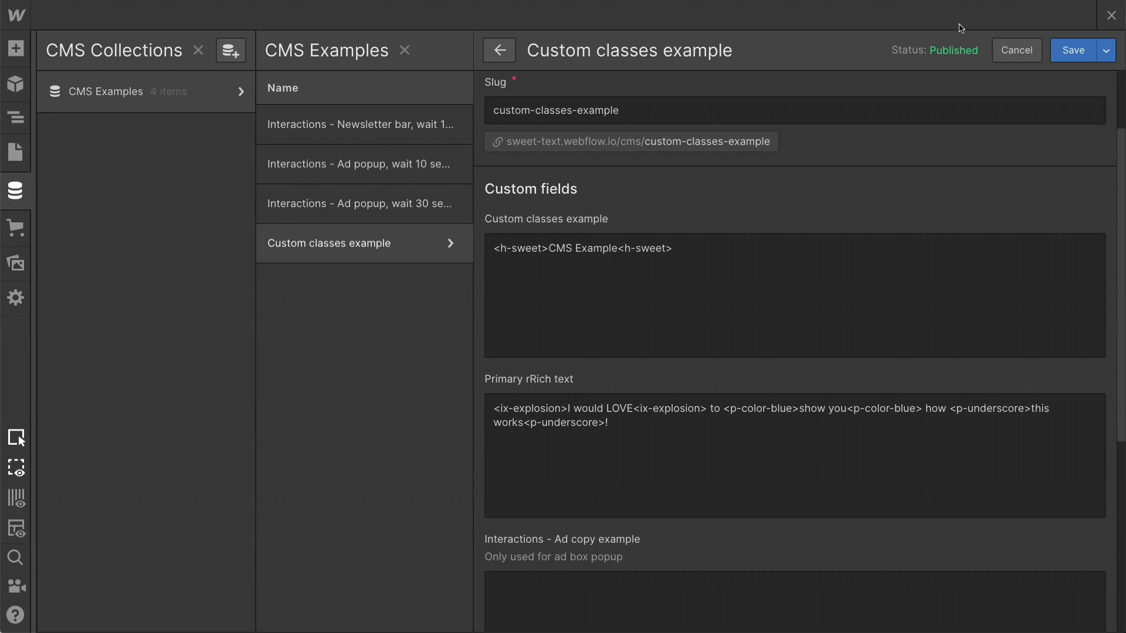
{"action": "left_click", "coordinate": [1111, 15]}
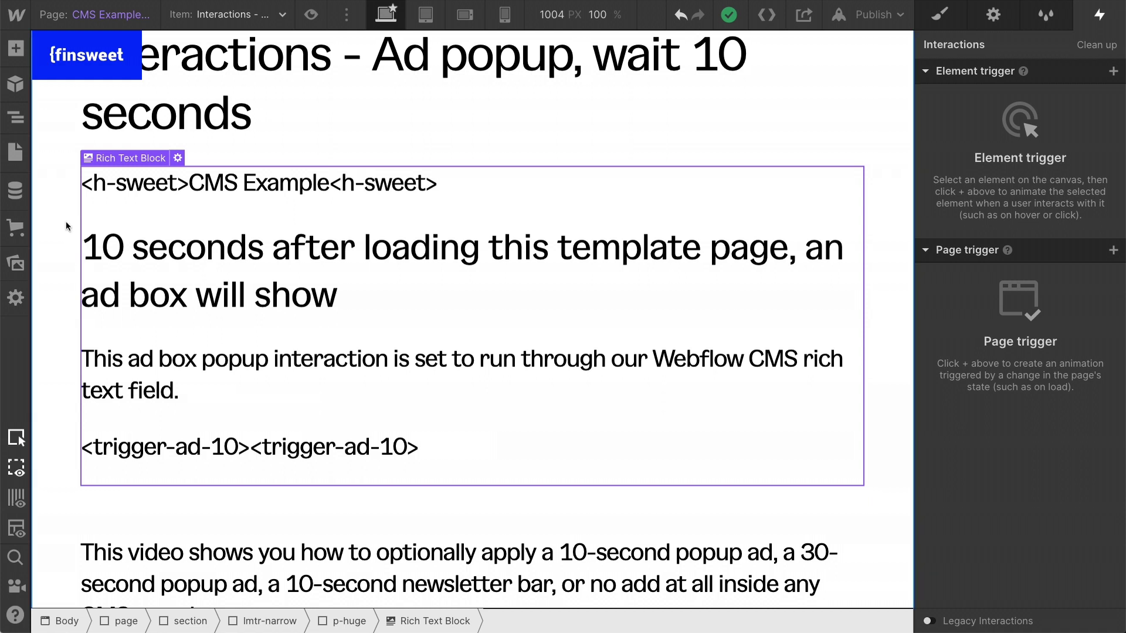
Open the Trigger Webflow interactions page and select the test 30 element with its ad box 30 interaction
{"action": "left_click", "coordinate": [15, 163]}
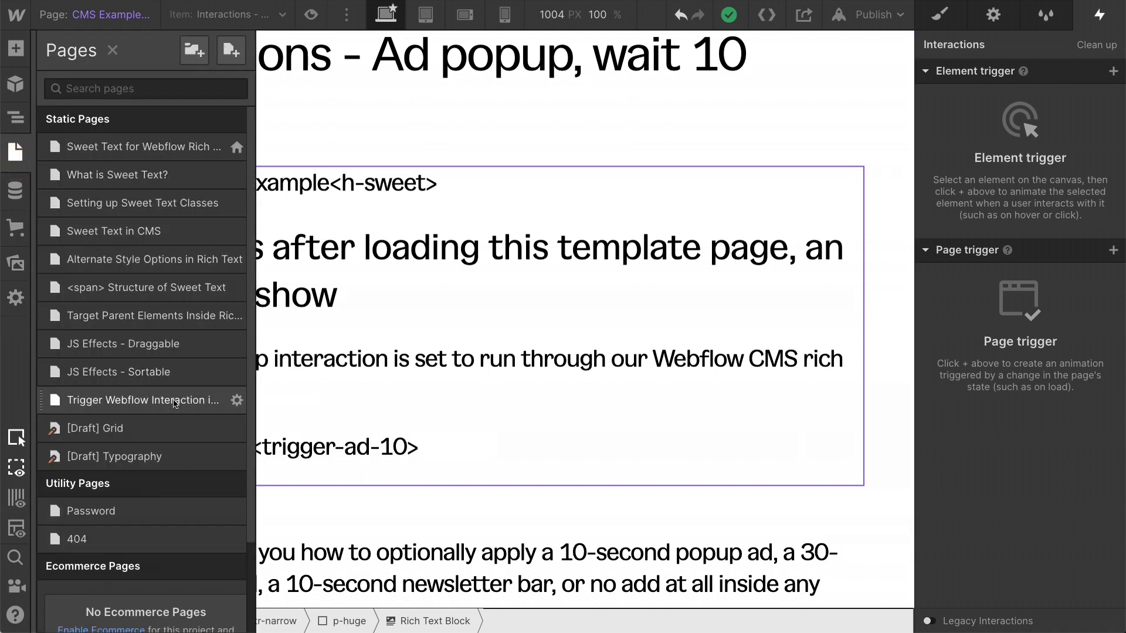
{"action": "left_click", "coordinate": [127, 404]}
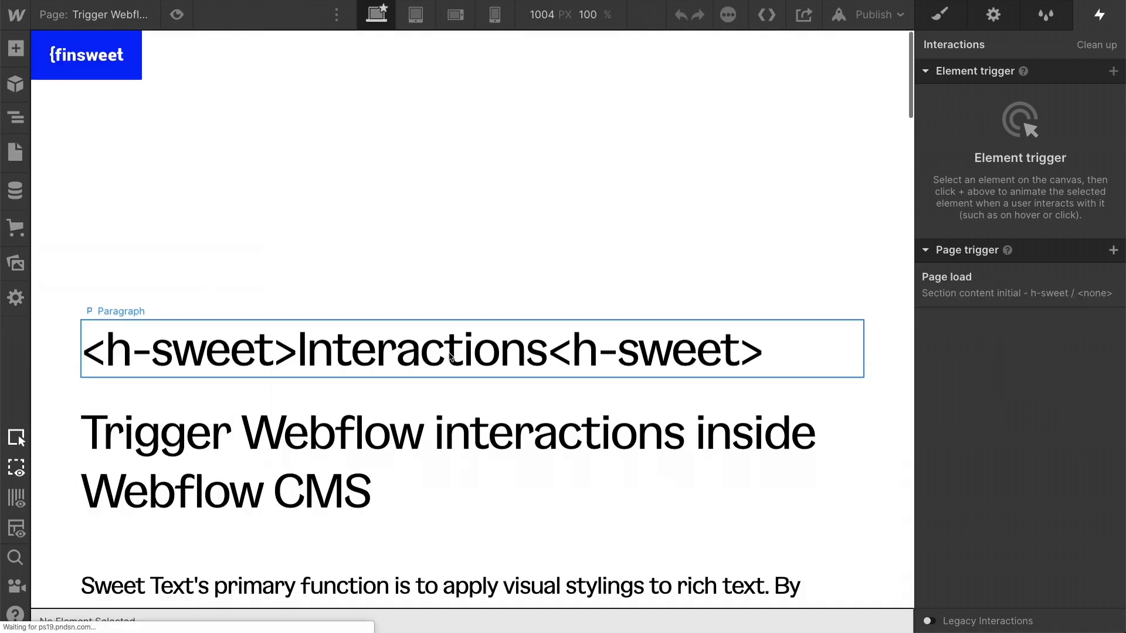
{"action": "scroll", "coordinate": [120, 410], "scroll_direction": "down", "scroll_amount": 6}
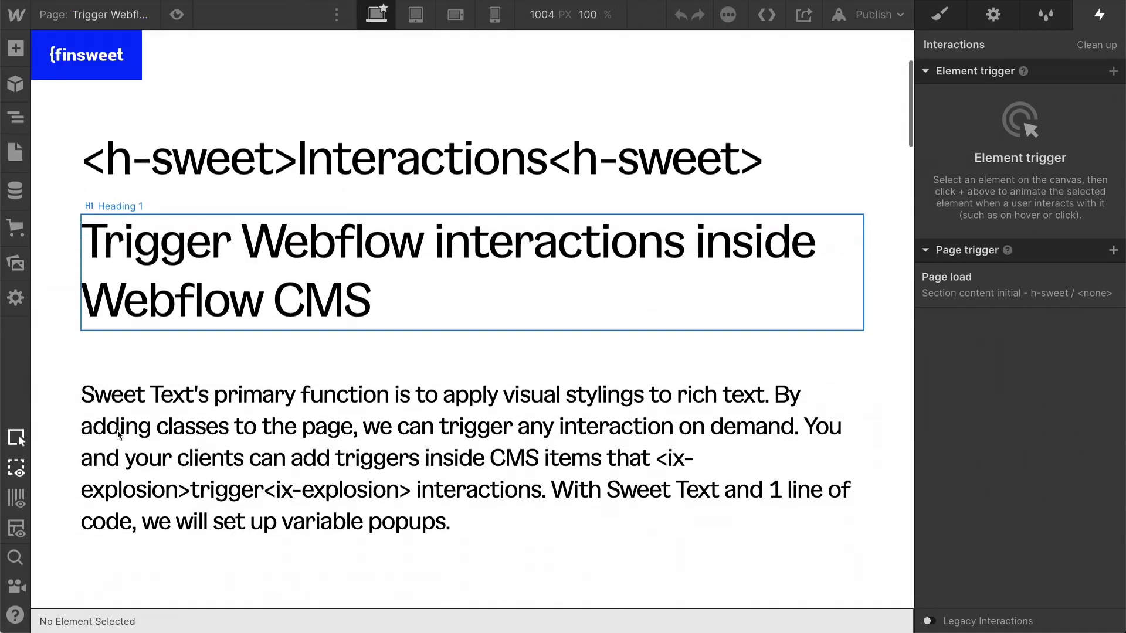
{"action": "scroll", "coordinate": [118, 432], "scroll_direction": "down", "scroll_amount": 3}
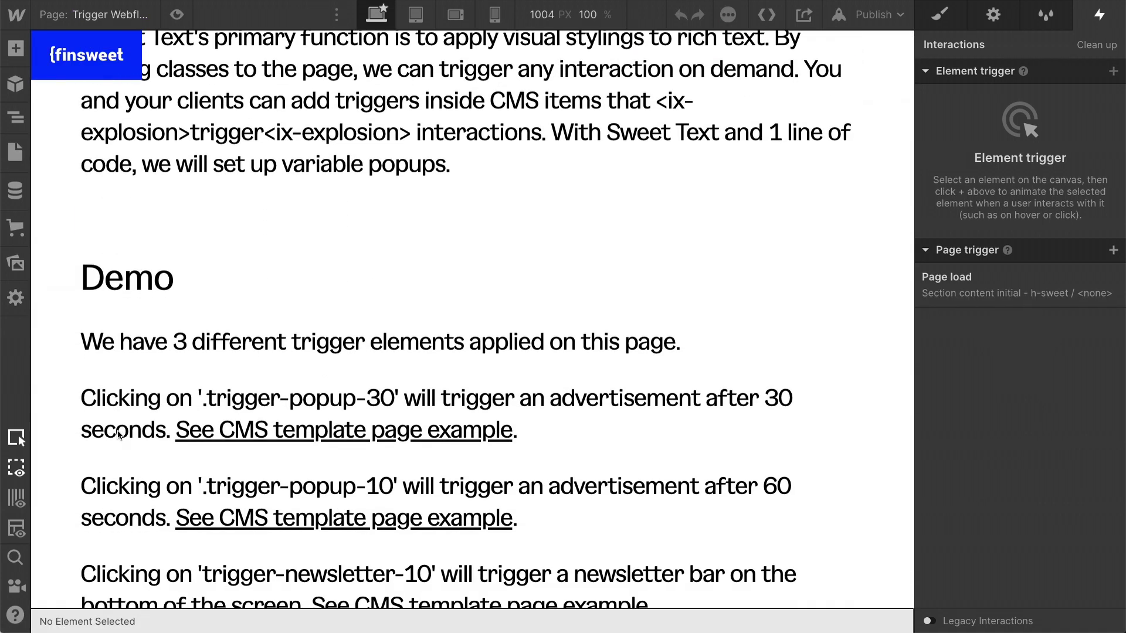
{"action": "scroll", "coordinate": [117, 434], "scroll_direction": "down", "scroll_amount": 6}
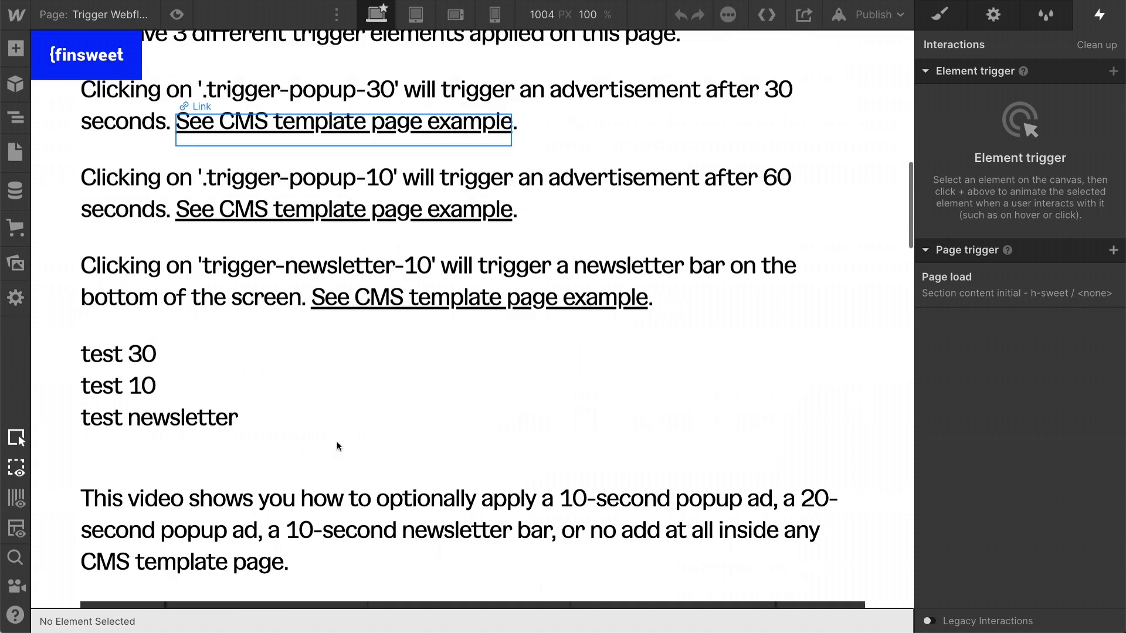
{"action": "left_click", "coordinate": [116, 272]}
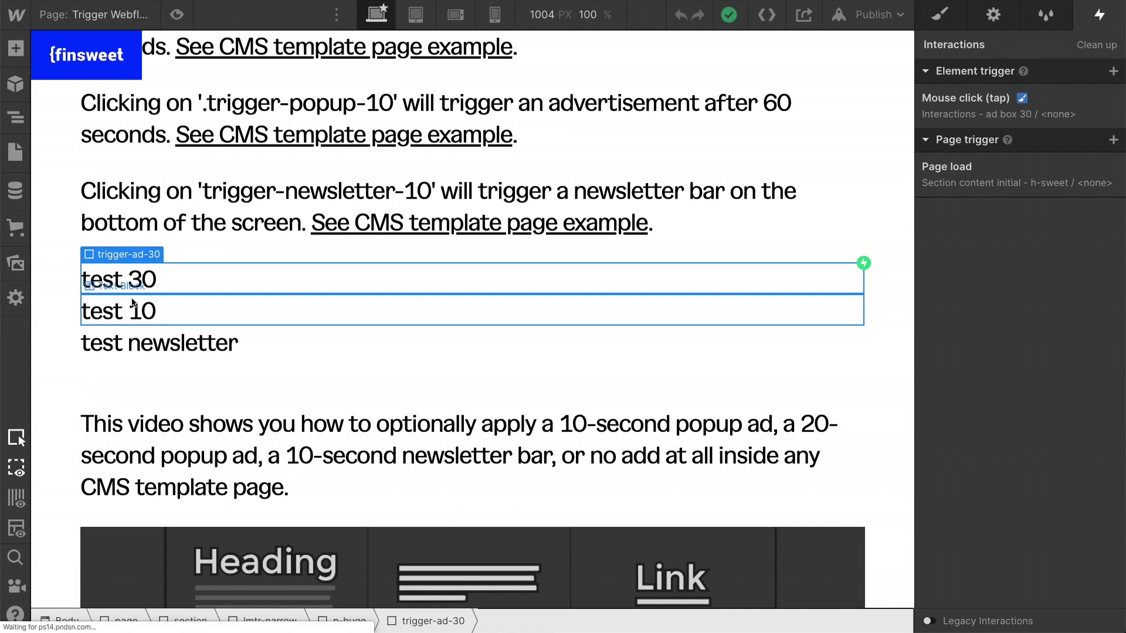
{"action": "left_click", "coordinate": [18, 120]}
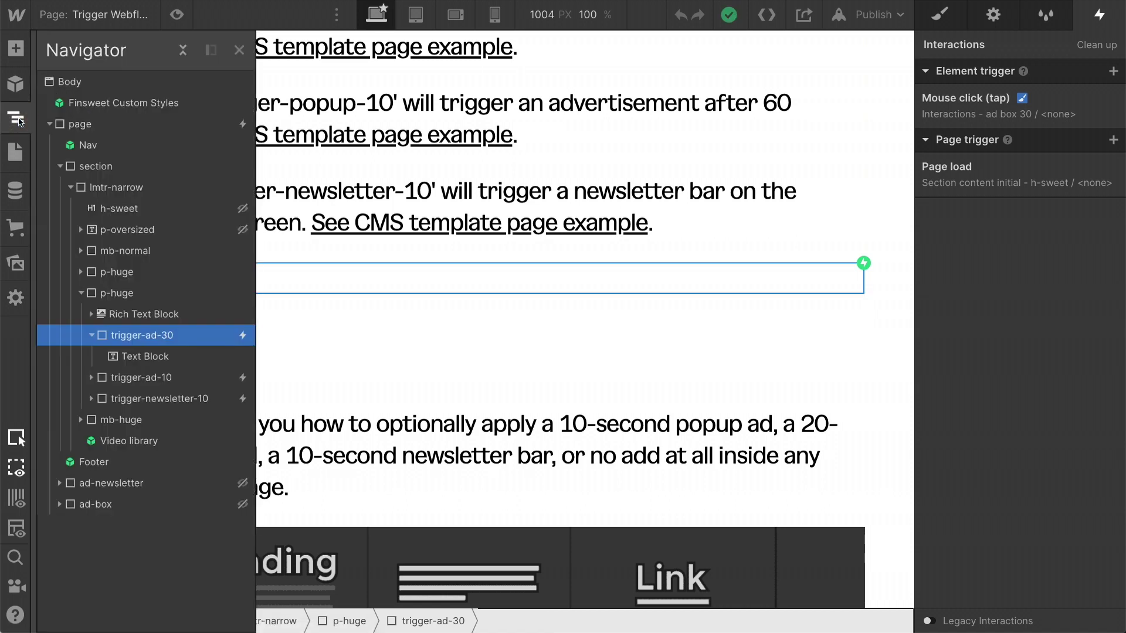
In the Navigator, compare trigger-ad-10 and trigger-newsletter-10 interactions, then reselect trigger-ad-30
{"action": "left_click", "coordinate": [92, 335]}
{"action": "left_click", "coordinate": [175, 356]}
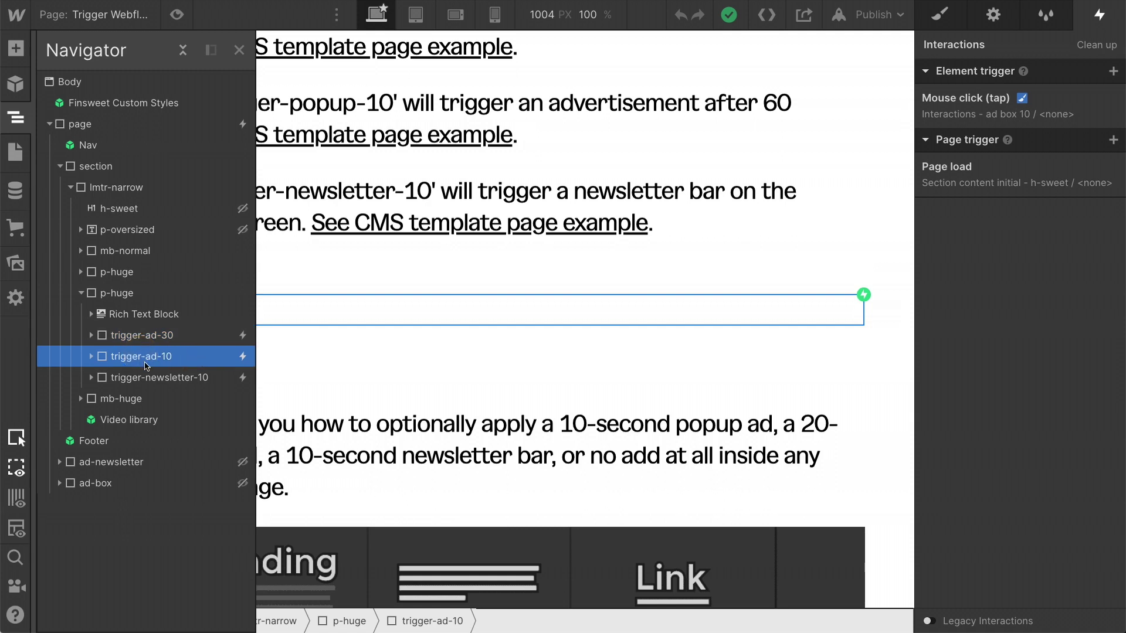
{"action": "left_click", "coordinate": [134, 378]}
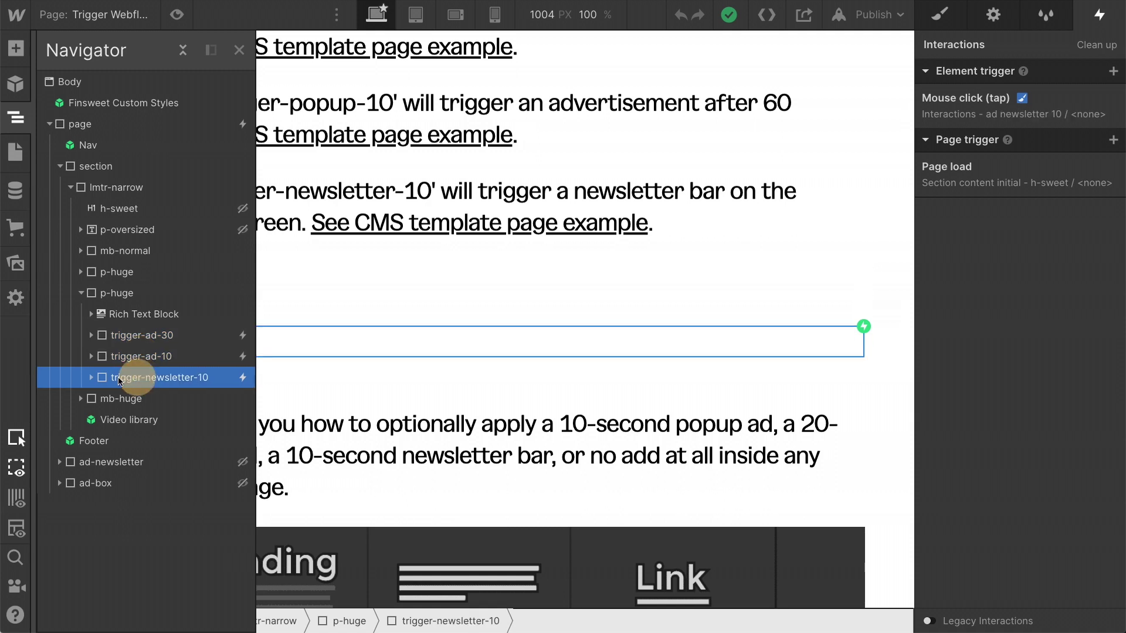
{"action": "left_click", "coordinate": [161, 341]}
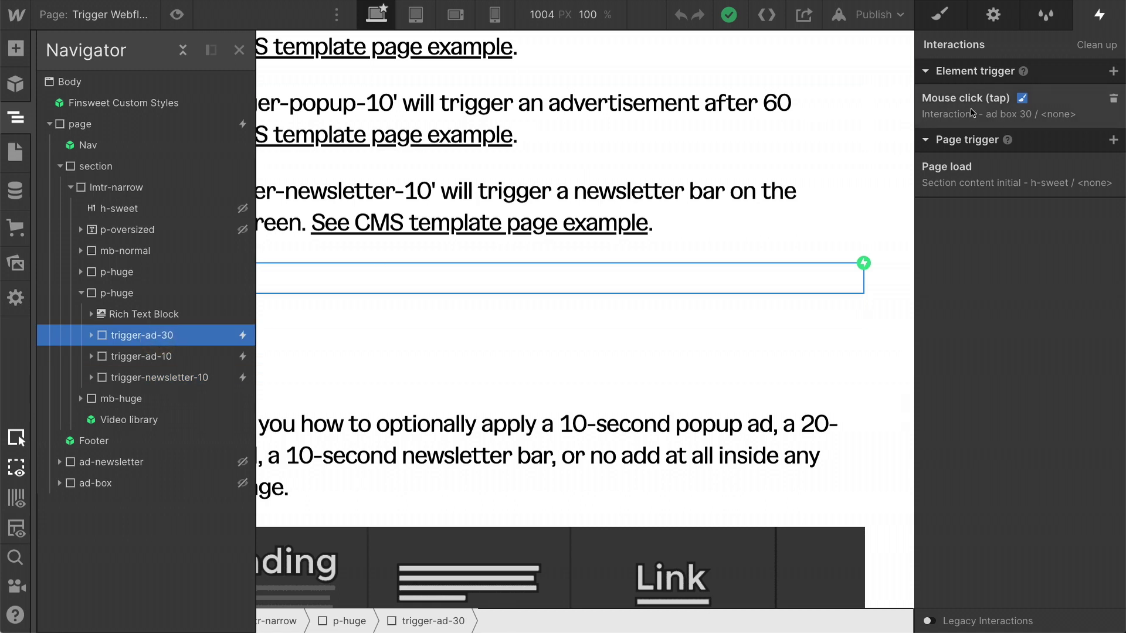
Inspect the mouse click trigger settings of the current element and of trigger-ad-10
{"action": "left_click", "coordinate": [1016, 109]}
{"action": "scroll", "coordinate": [991, 352], "scroll_direction": "down", "scroll_amount": 5}
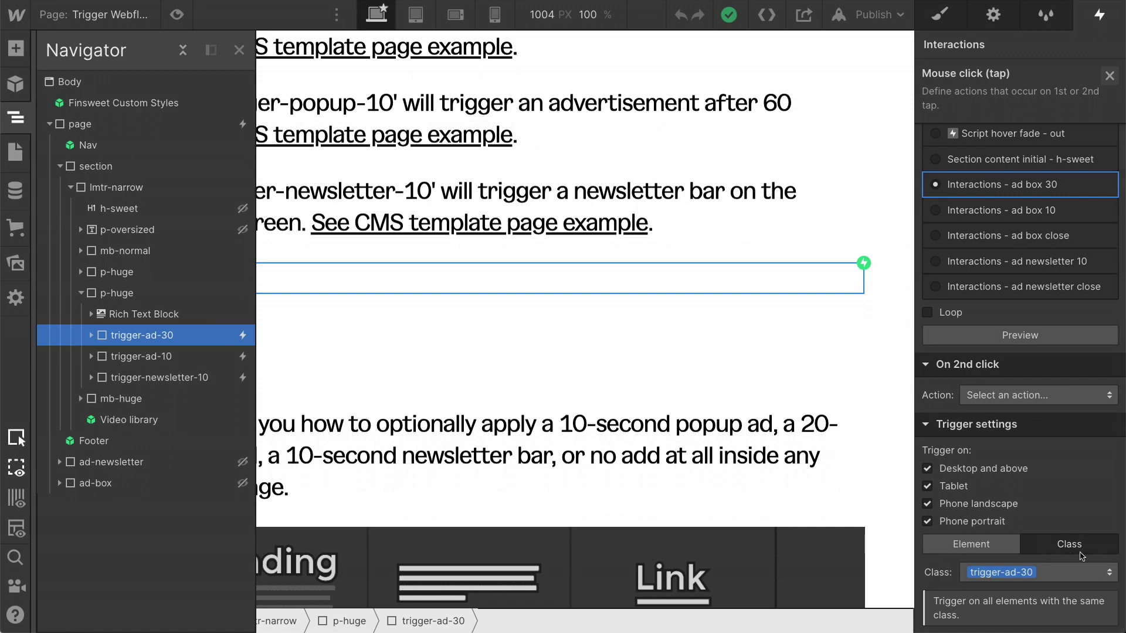
{"action": "left_click", "coordinate": [167, 356]}
{"action": "left_click", "coordinate": [938, 101]}
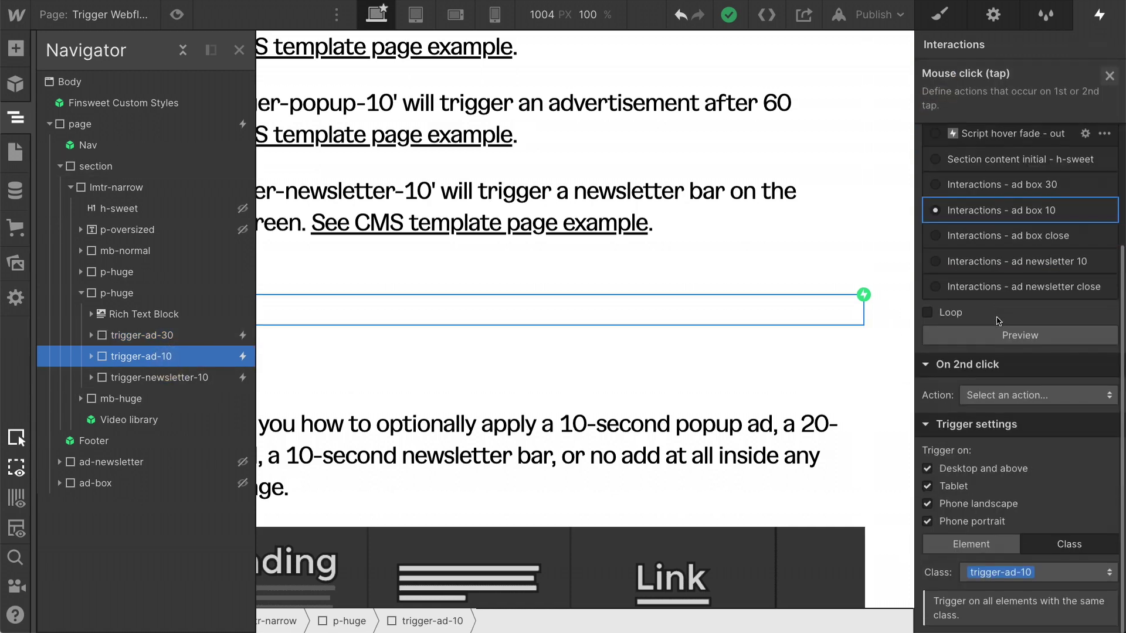
Confirm trigger-newsletter-10 plays ad newsletter 10 for every class element, then select trigger-ad-30
{"action": "left_click", "coordinate": [175, 378]}
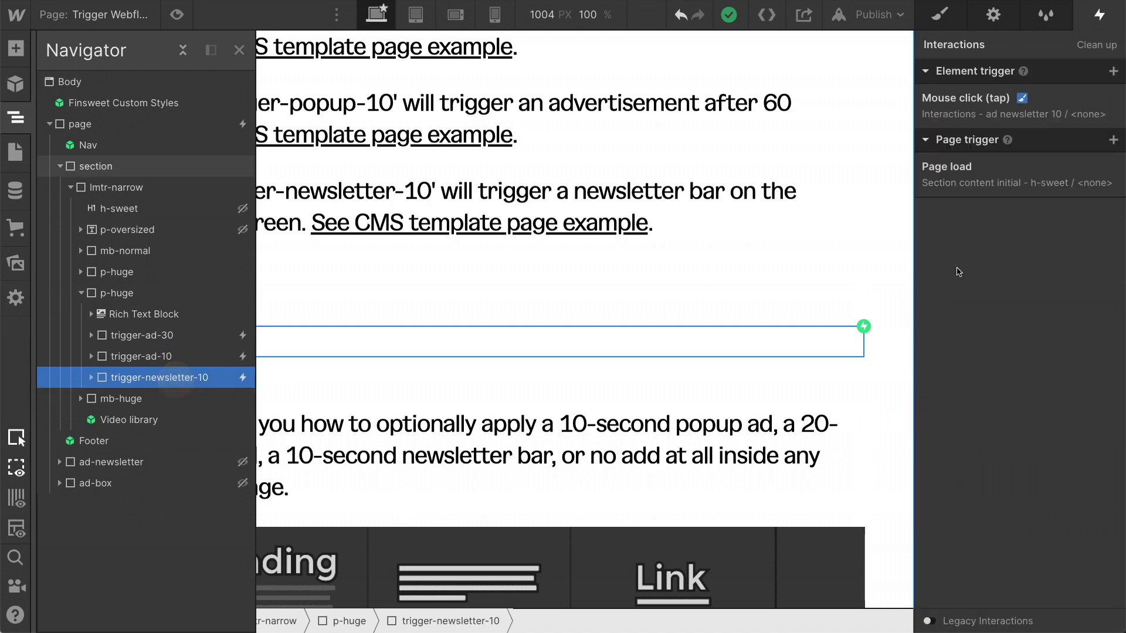
{"action": "left_click", "coordinate": [968, 116]}
{"action": "scroll", "coordinate": [1048, 509], "scroll_direction": "down", "scroll_amount": 3}
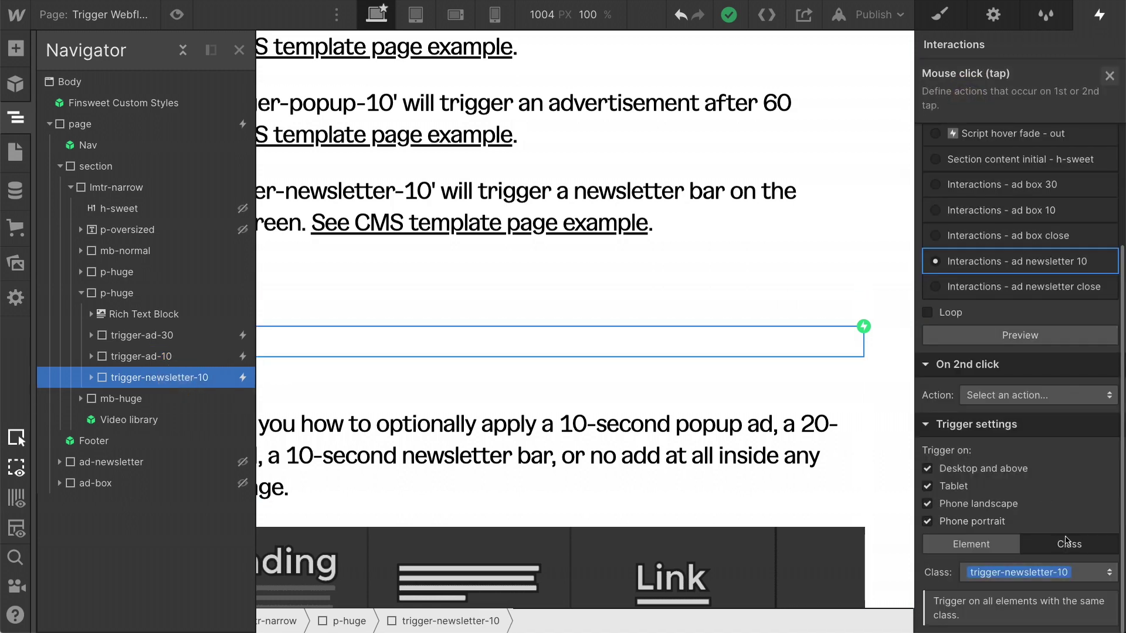
{"action": "left_click", "coordinate": [140, 335]}
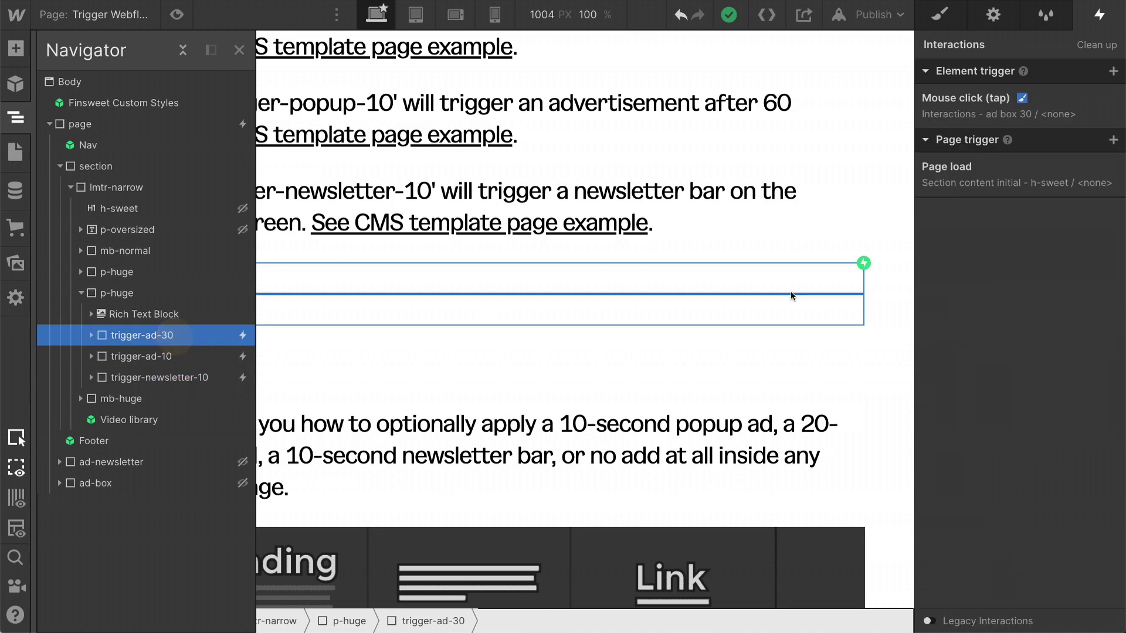
Review trigger-ad-30's ad box 30 animation and its ad-box opacity action at 30 seconds
{"action": "left_click", "coordinate": [980, 99]}
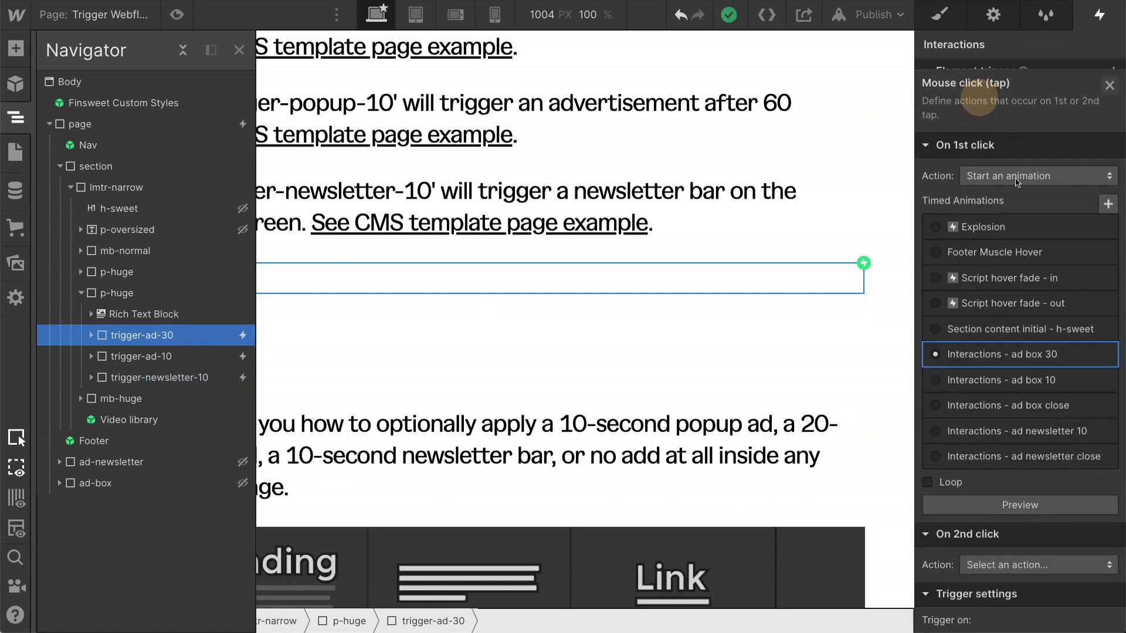
{"action": "left_click", "coordinate": [1028, 348]}
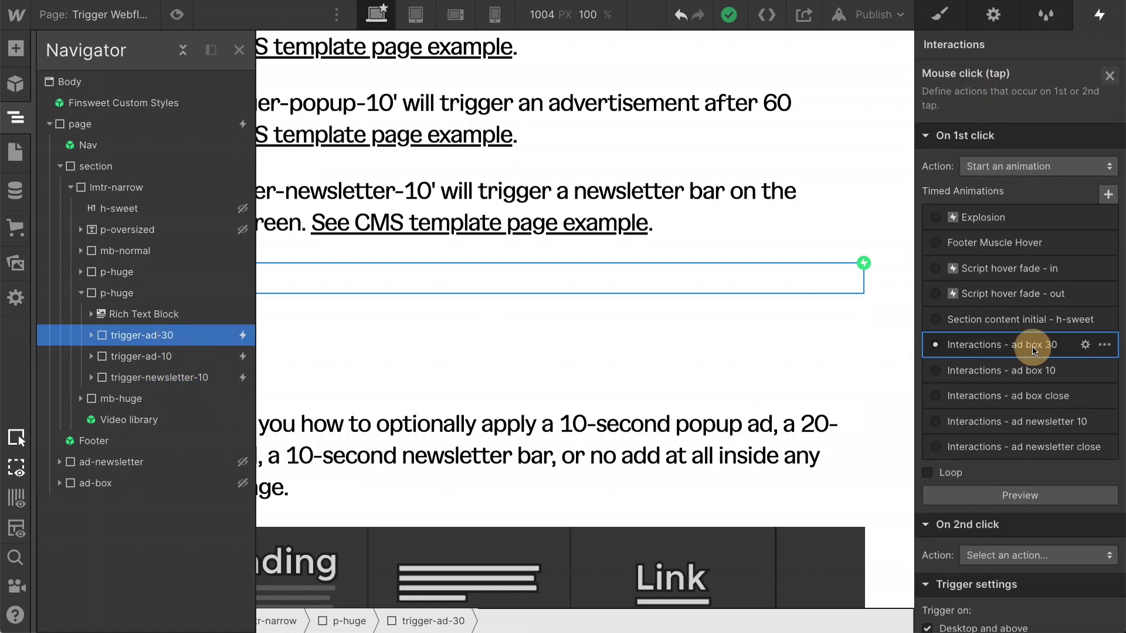
{"action": "left_click", "coordinate": [988, 157]}
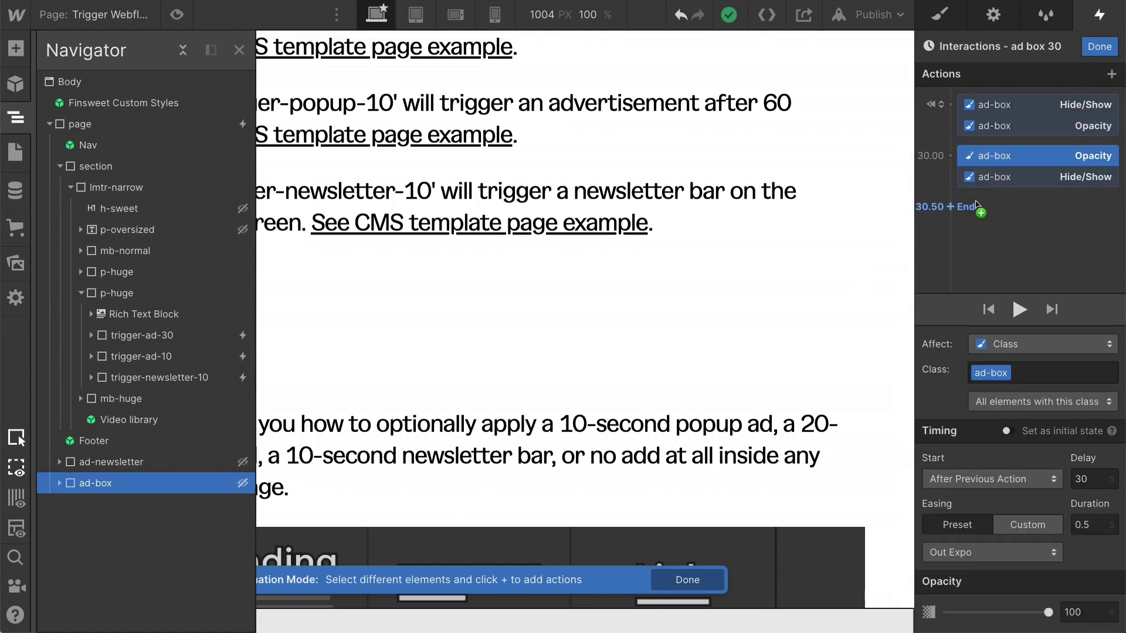
{"action": "left_click", "coordinate": [1099, 46]}
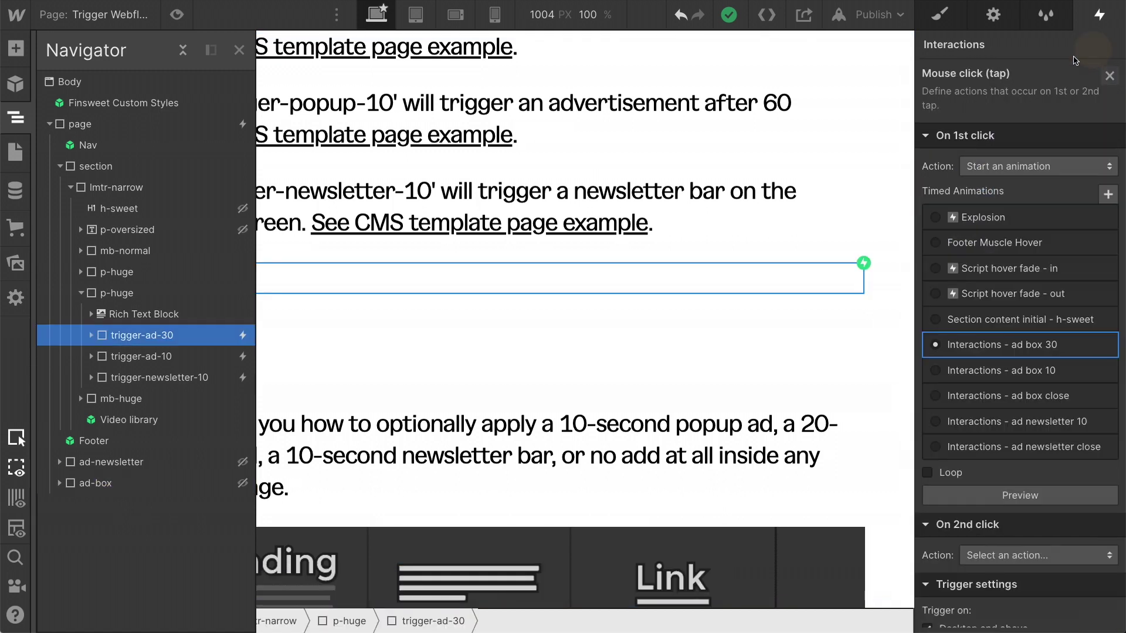
Review trigger-ad-10's ad box 10 animation and its opacity action at 10 seconds
{"action": "left_click", "coordinate": [183, 356]}
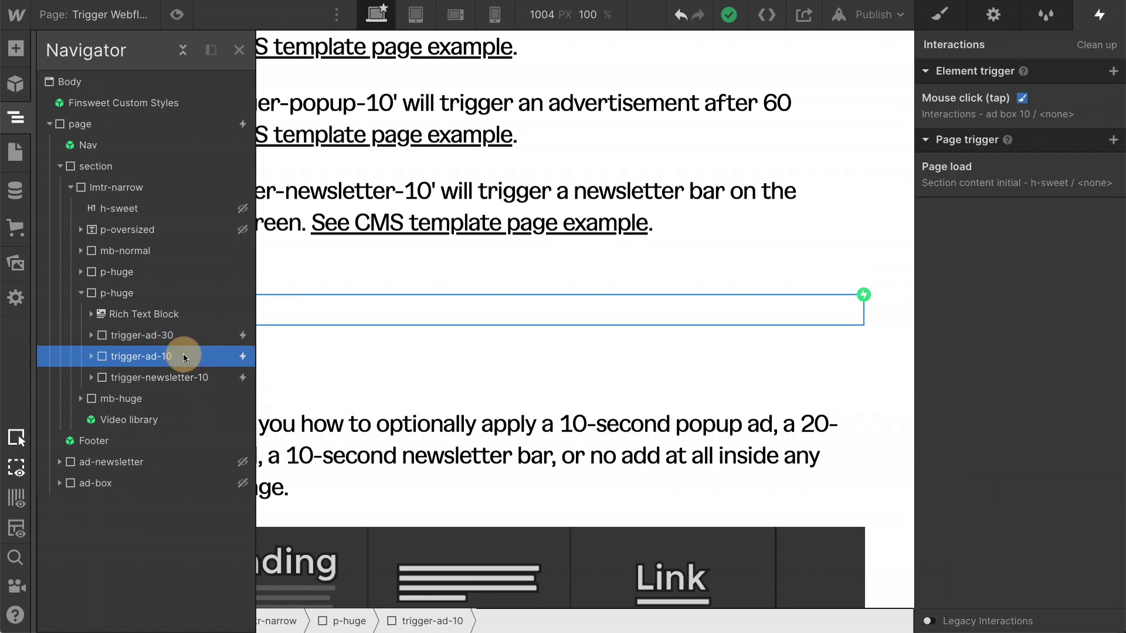
{"action": "left_click", "coordinate": [974, 112]}
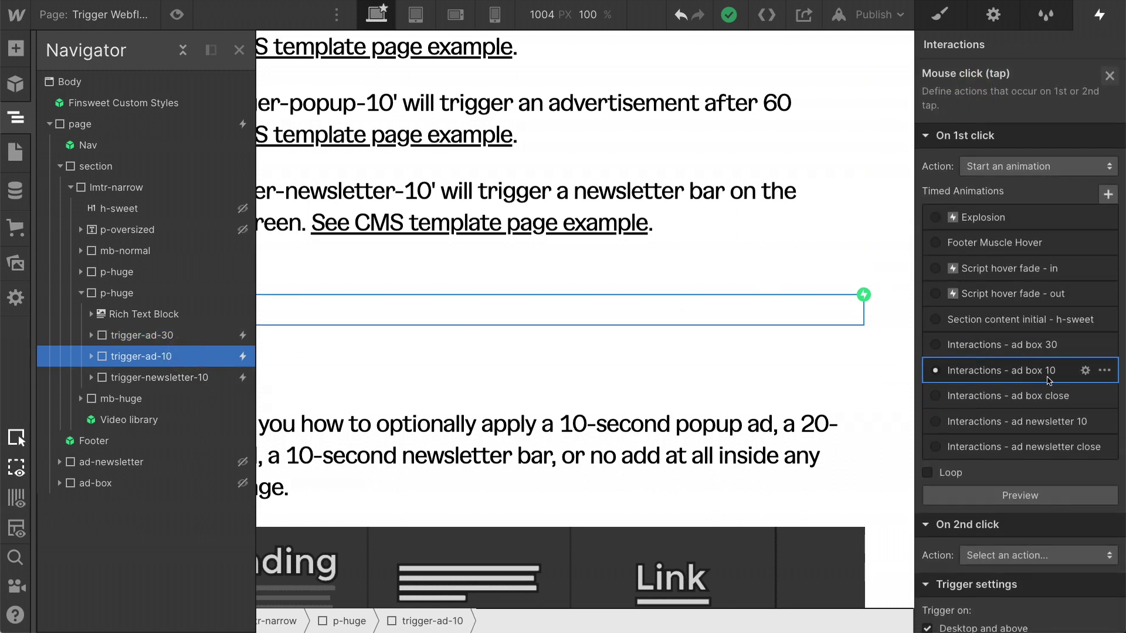
{"action": "left_click", "coordinate": [1021, 375]}
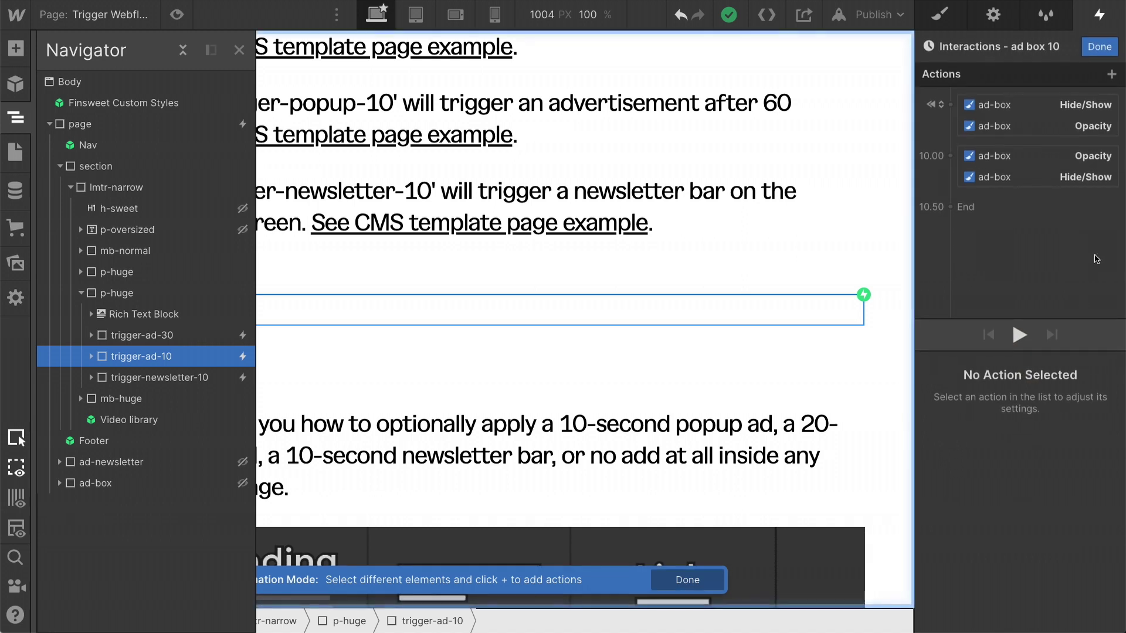
{"action": "left_click", "coordinate": [1033, 151]}
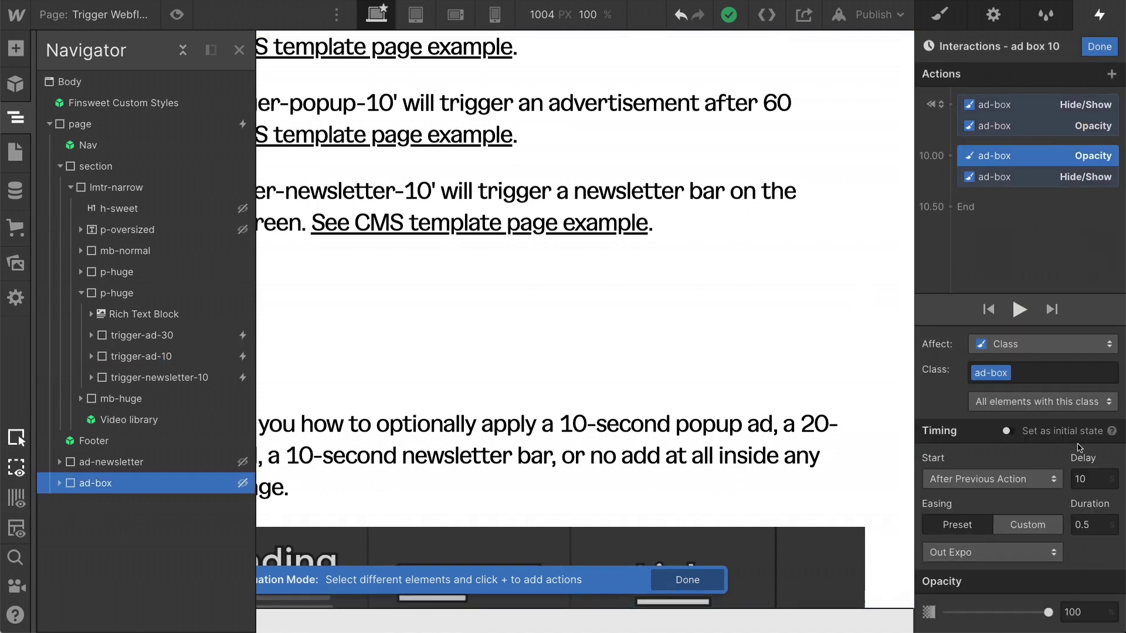
{"action": "left_click", "coordinate": [1099, 46]}
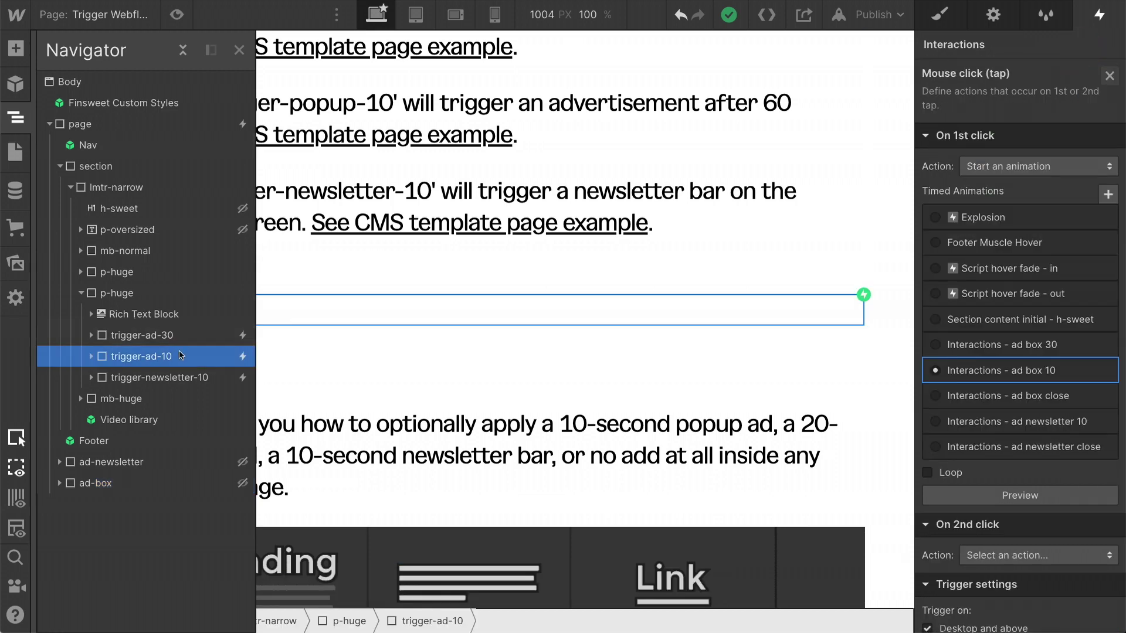
Review trigger-newsletter-10's ad newsletter 10 animation and its bar move action at 10 seconds
{"action": "left_click", "coordinate": [177, 382]}
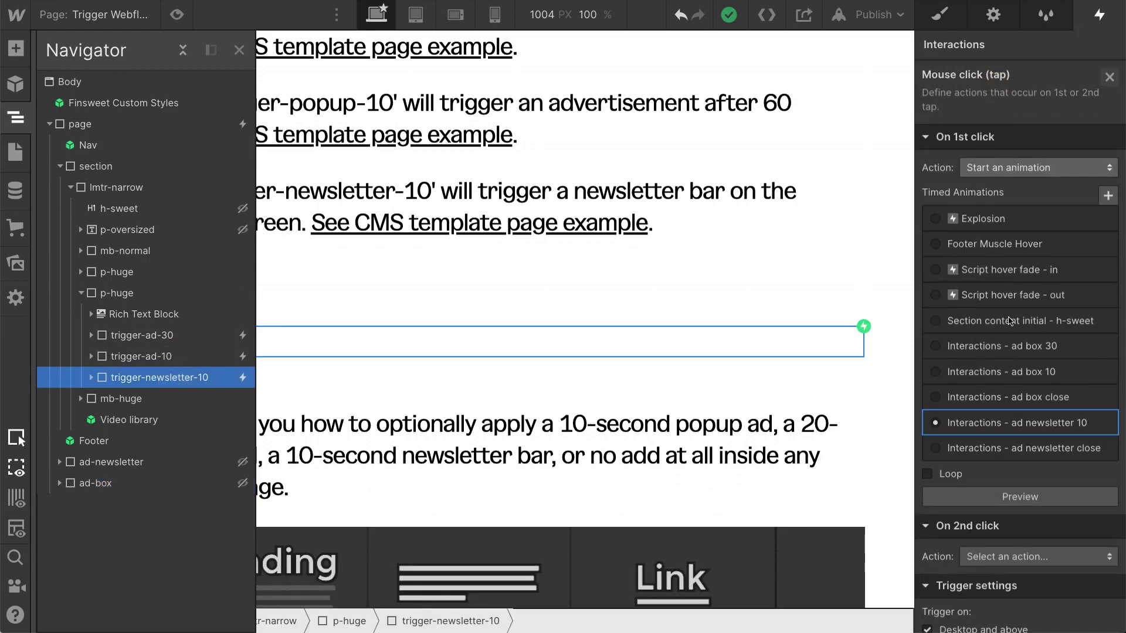
{"action": "left_click", "coordinate": [1000, 109]}
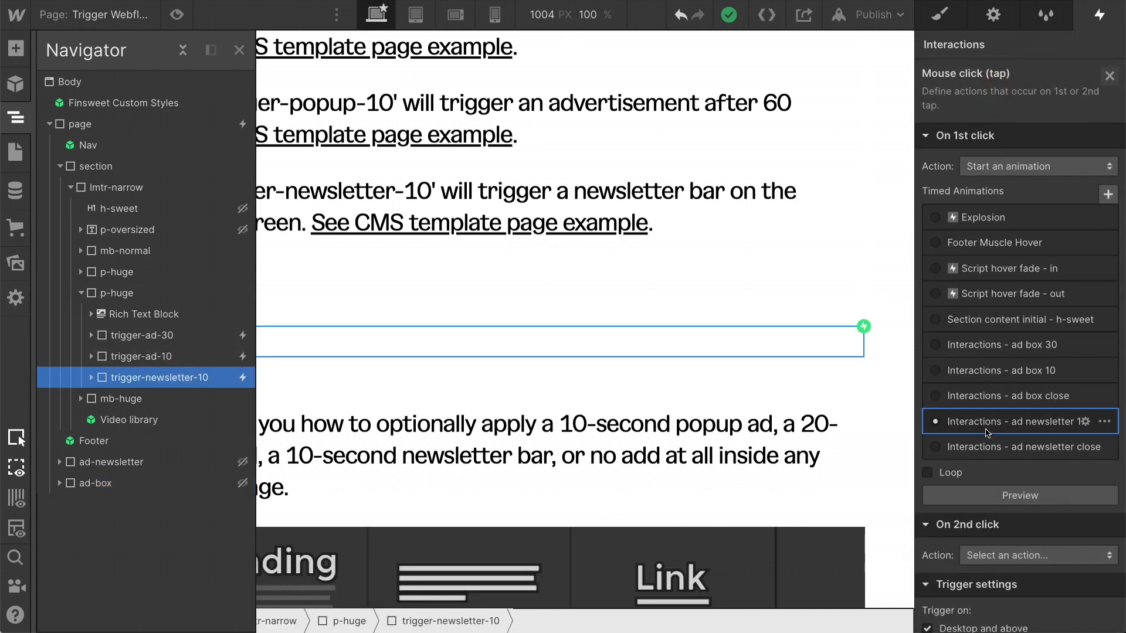
{"action": "left_click", "coordinate": [1019, 426]}
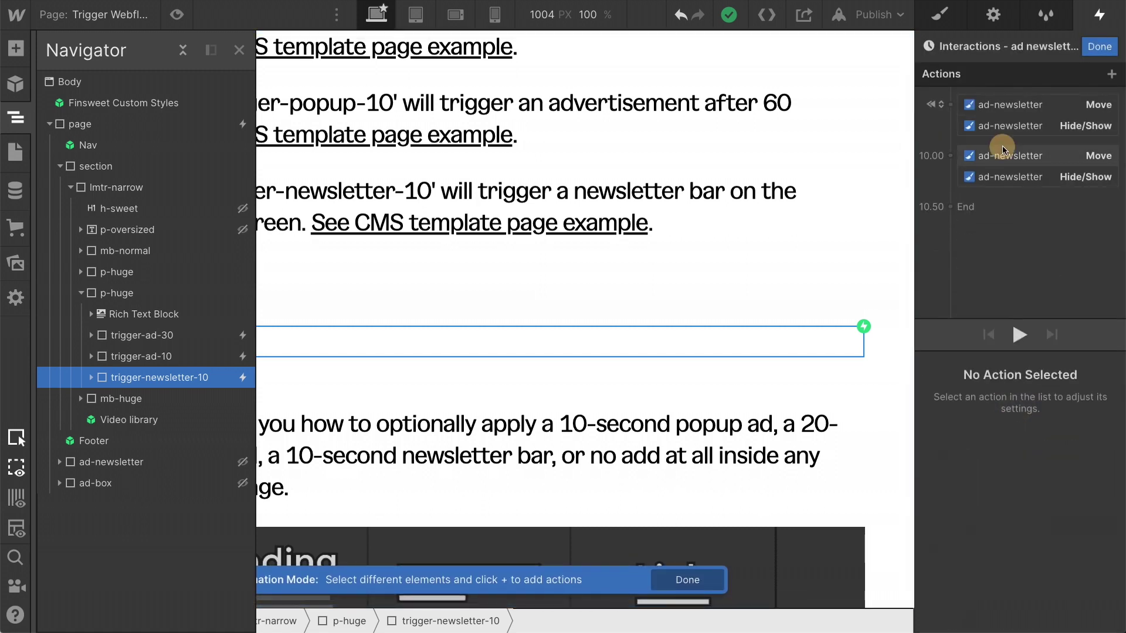
{"action": "left_click", "coordinate": [1002, 151]}
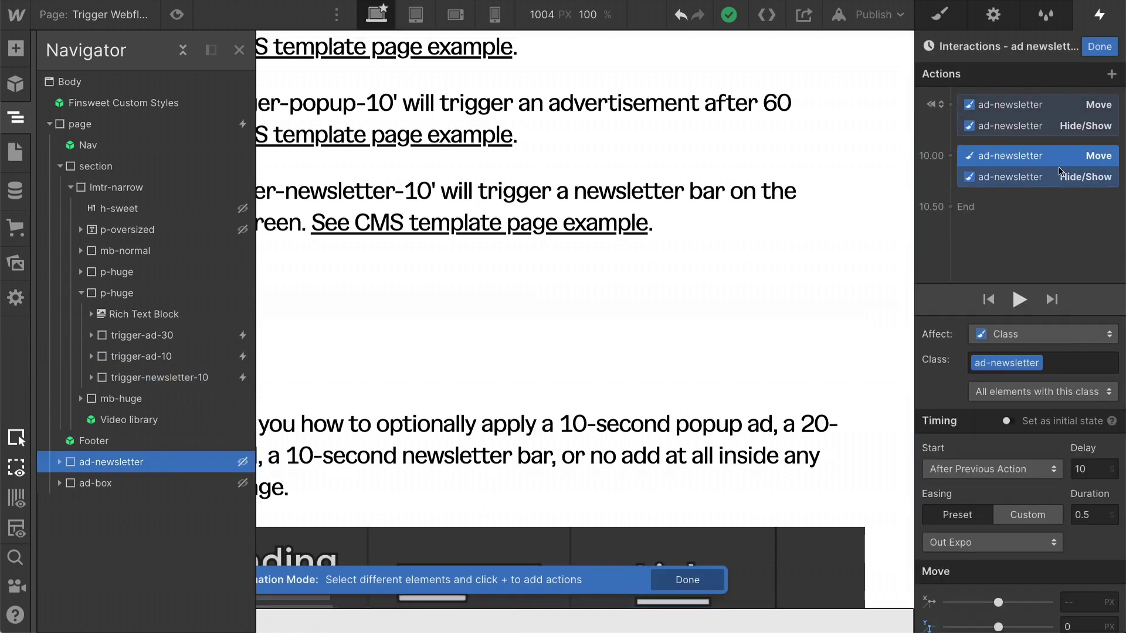
{"action": "left_click", "coordinate": [1100, 46]}
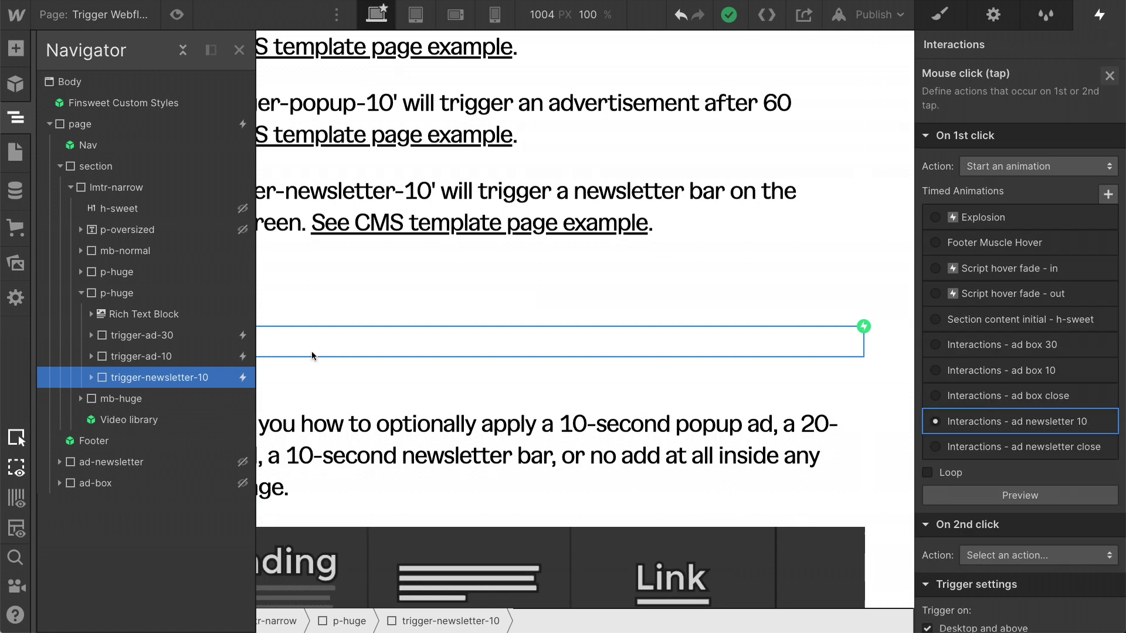
Expand and collapse trigger-newsletter-10 in the Navigator, then select the test newsletter text on the page
{"action": "left_click", "coordinate": [91, 378]}
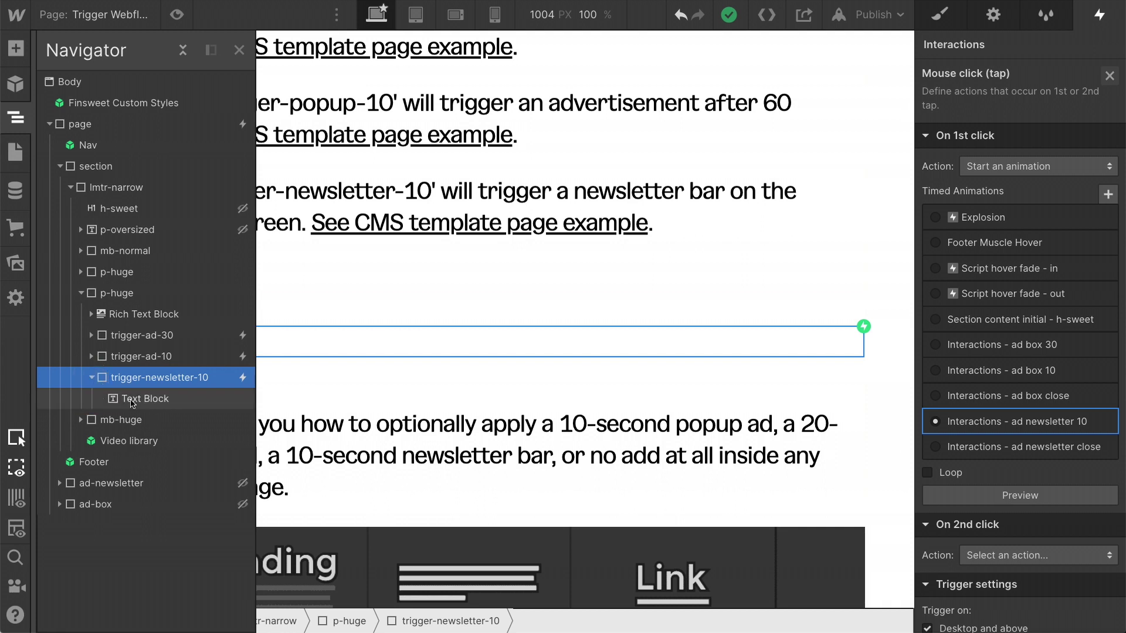
{"action": "left_click", "coordinate": [92, 378]}
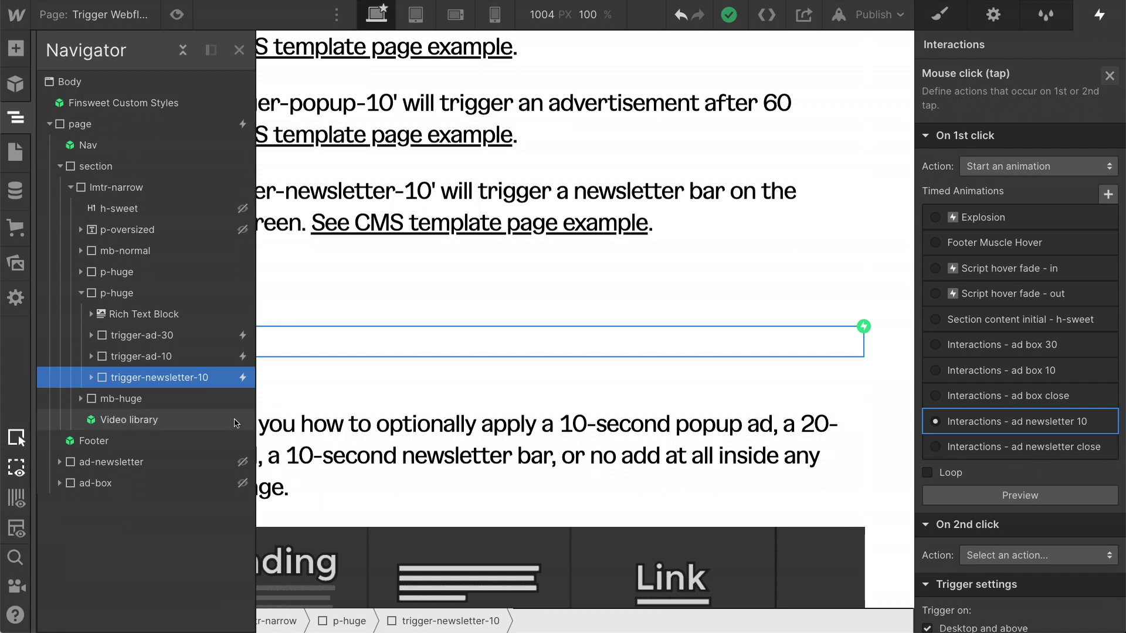
{"action": "left_click", "coordinate": [344, 332]}
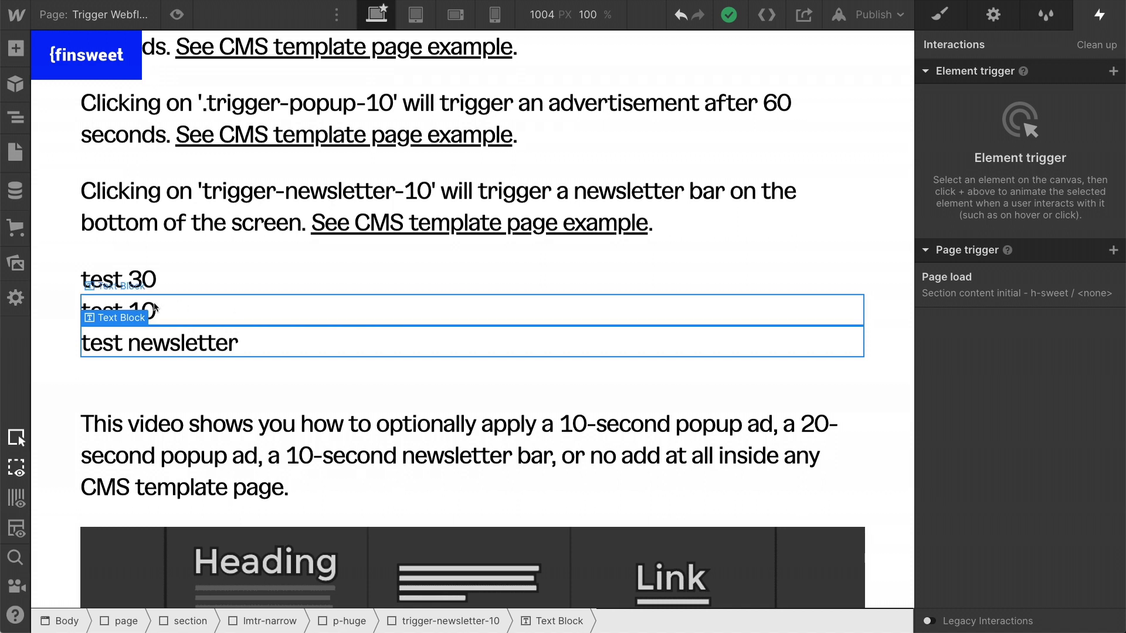
View the rich text of the Ad popup 30-second and Ad popup 10-second CMS items
{"action": "left_click", "coordinate": [17, 193]}
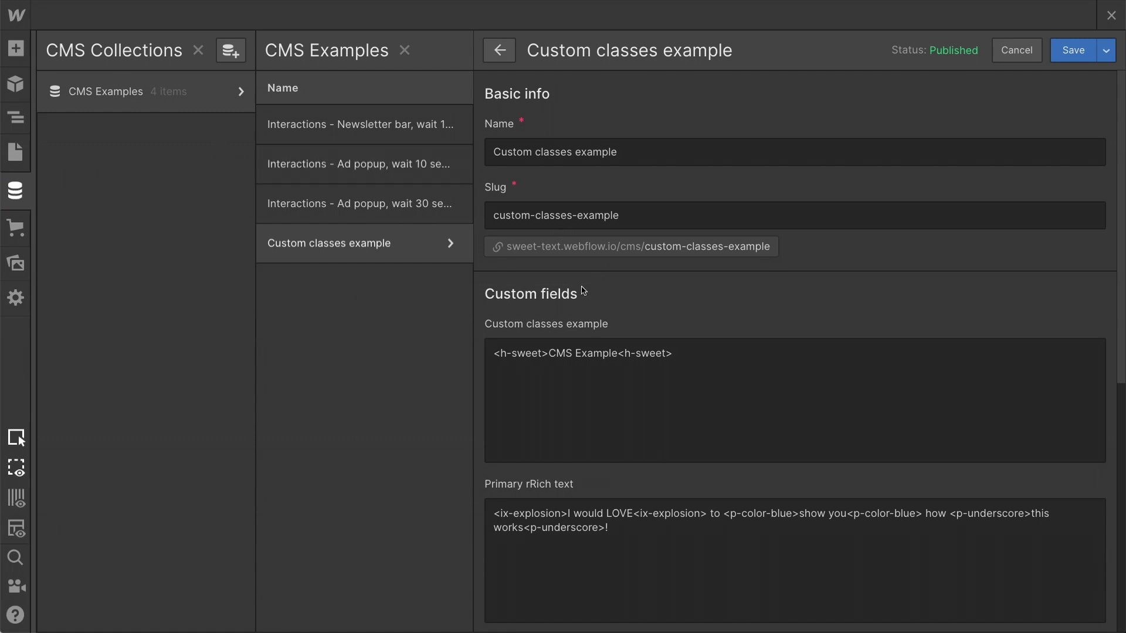
{"action": "left_click", "coordinate": [367, 206]}
{"action": "scroll", "coordinate": [605, 435], "scroll_direction": "down", "scroll_amount": 2}
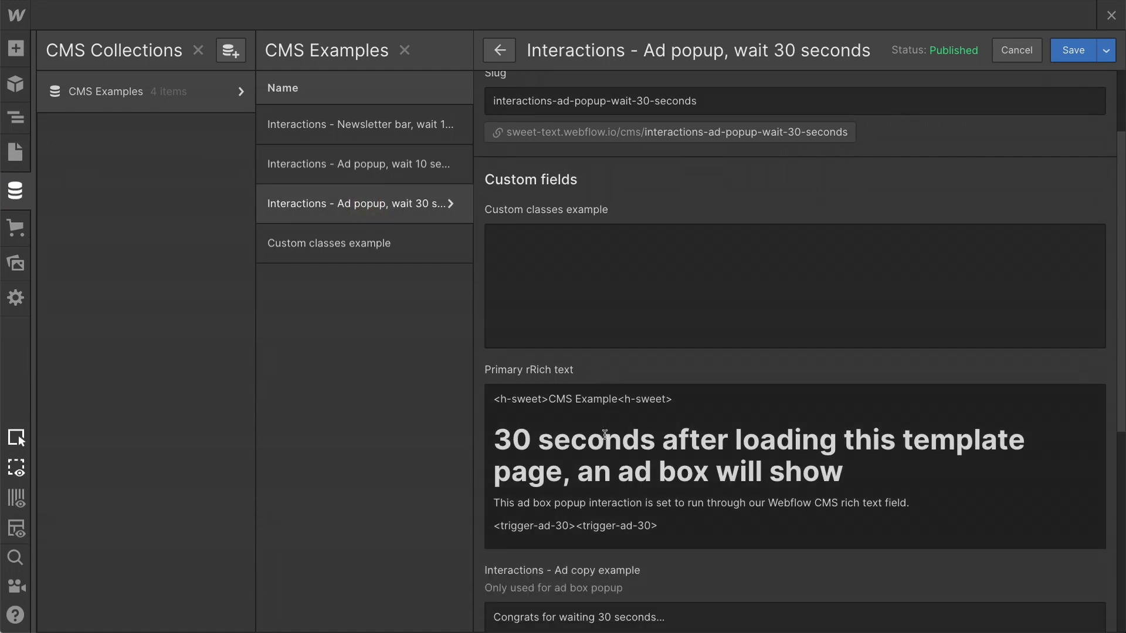
{"action": "scroll", "coordinate": [604, 434], "scroll_direction": "down", "scroll_amount": 1}
{"action": "left_click", "coordinate": [477, 452]}
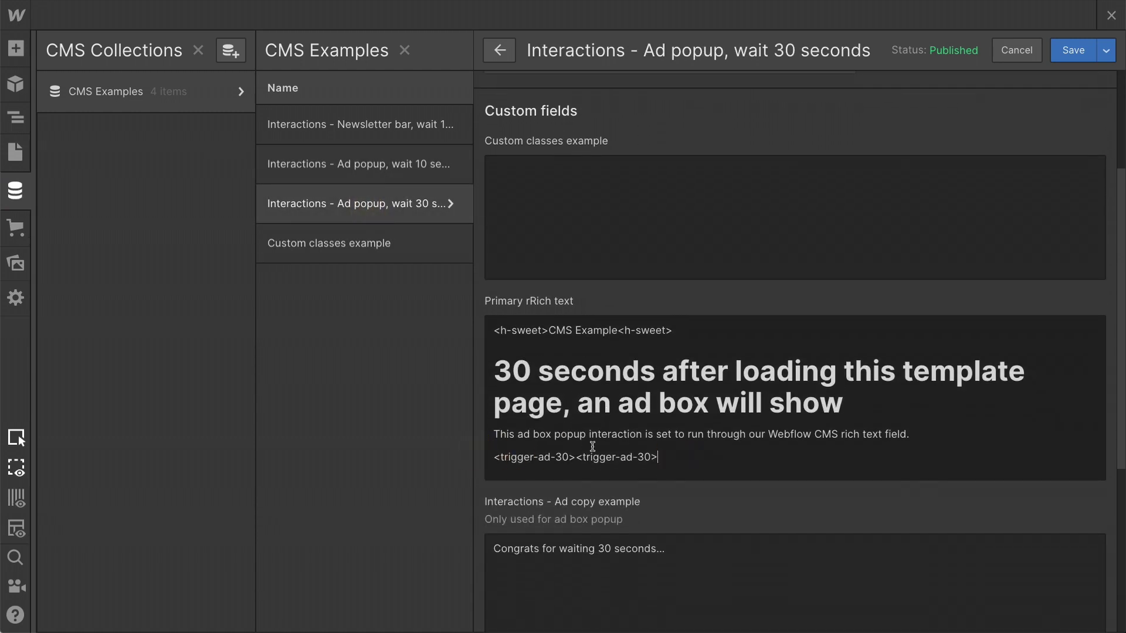
{"action": "left_click", "coordinate": [359, 174]}
{"action": "scroll", "coordinate": [605, 482], "scroll_direction": "down", "scroll_amount": 2}
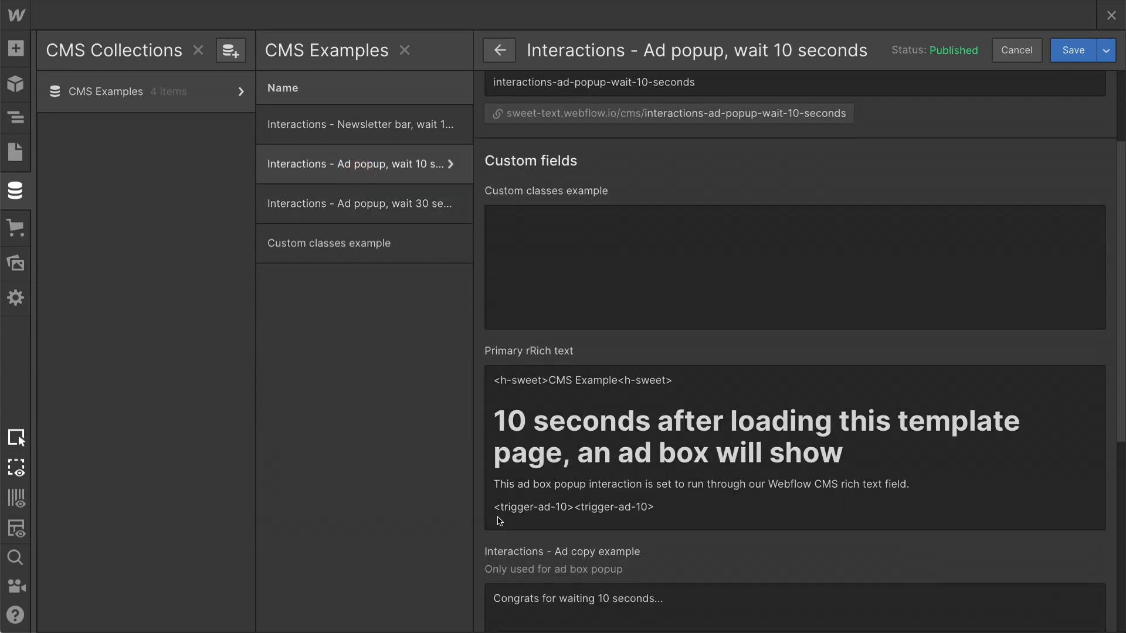
View the Newsletter bar, wait 10 seconds item's rich text and save it
{"action": "left_click", "coordinate": [301, 129]}
{"action": "scroll", "coordinate": [689, 474], "scroll_direction": "down", "scroll_amount": 2}
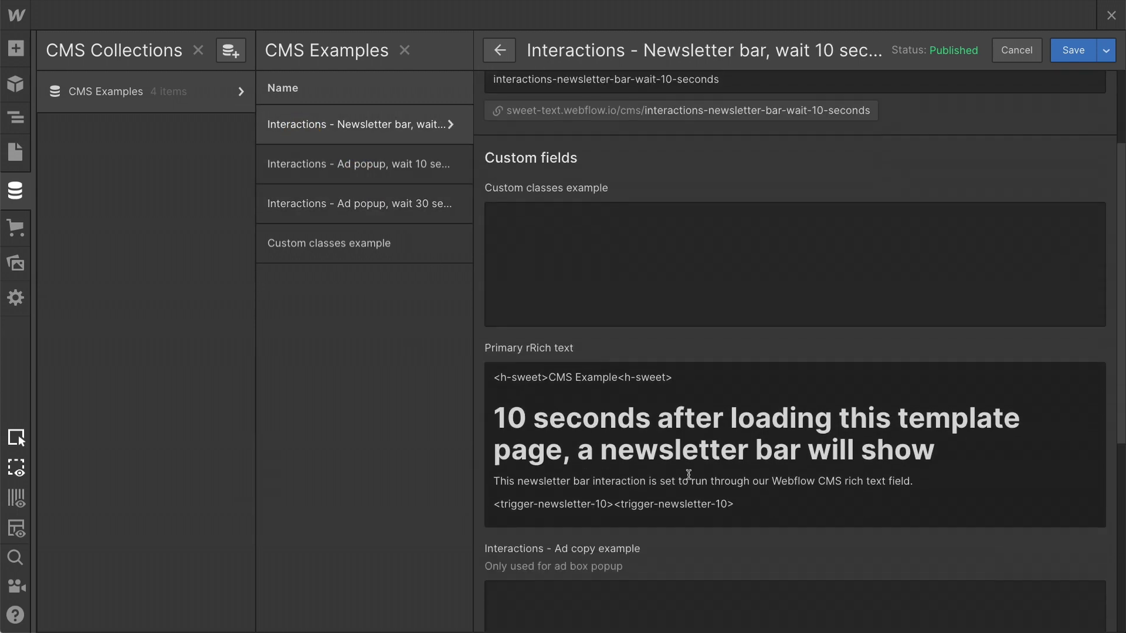
{"action": "left_click", "coordinate": [1072, 50]}
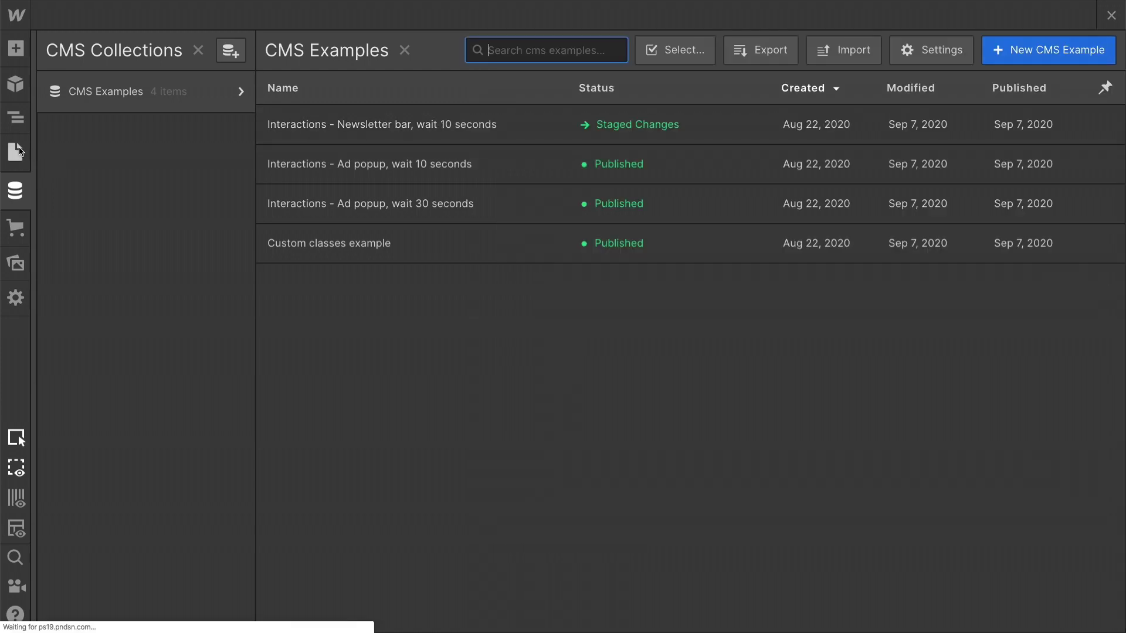
{"action": "left_click", "coordinate": [15, 152]}
Open the CMS Example Template page and preview the 10-second ad popup item
{"action": "scroll", "coordinate": [77, 235], "scroll_direction": "down", "scroll_amount": 5}
{"action": "left_click", "coordinate": [78, 613]}
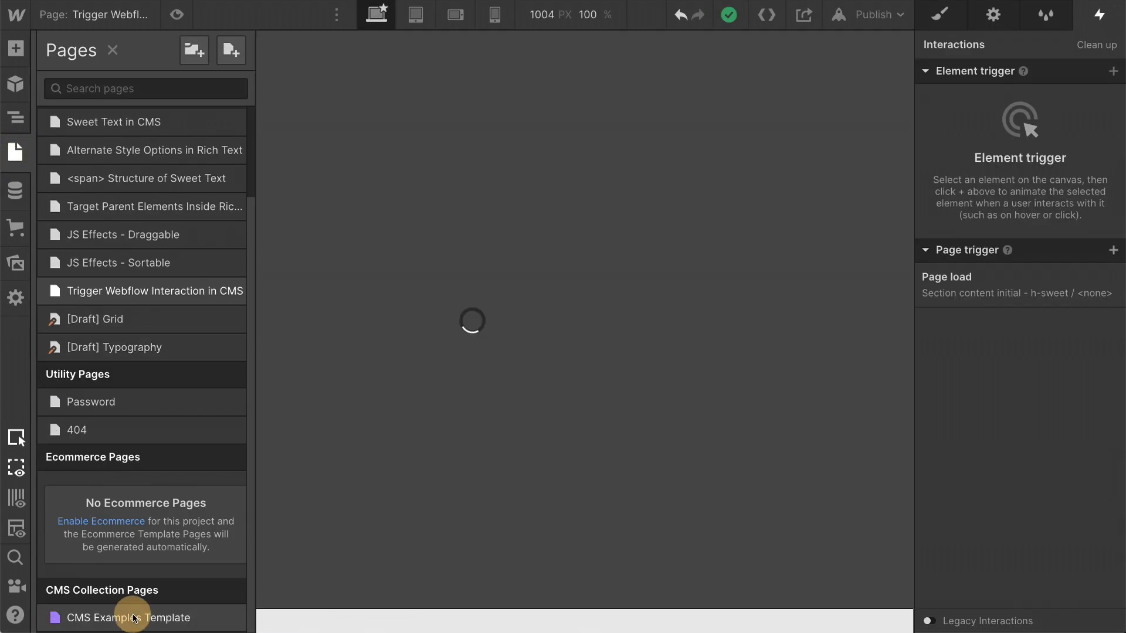
{"action": "scroll", "coordinate": [309, 216], "scroll_direction": "down", "scroll_amount": 7}
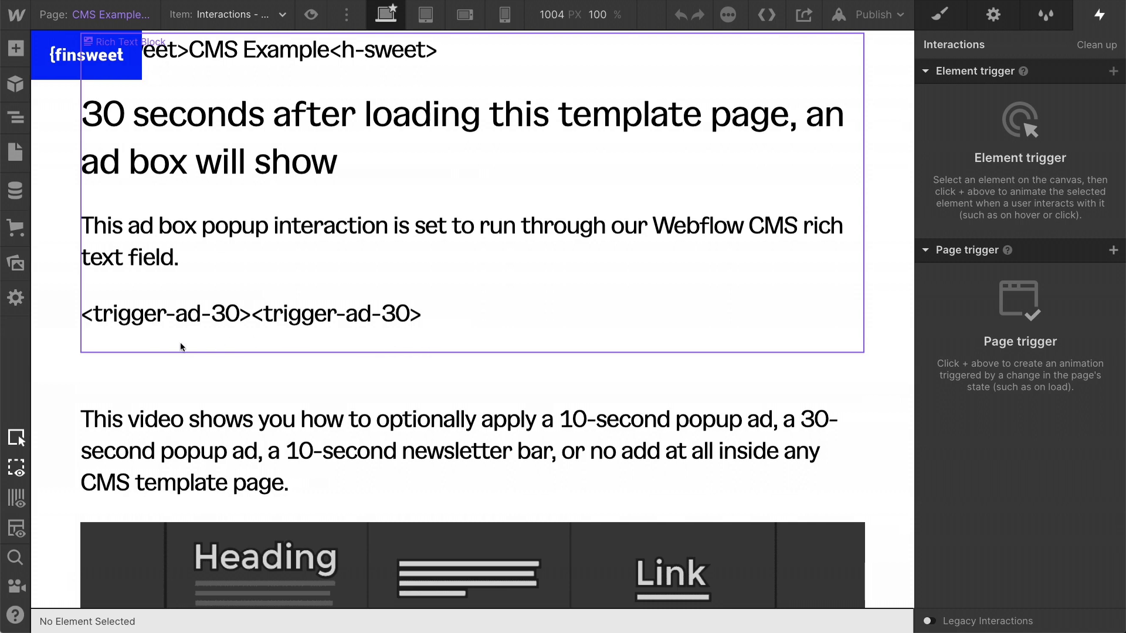
{"action": "left_click", "coordinate": [222, 14]}
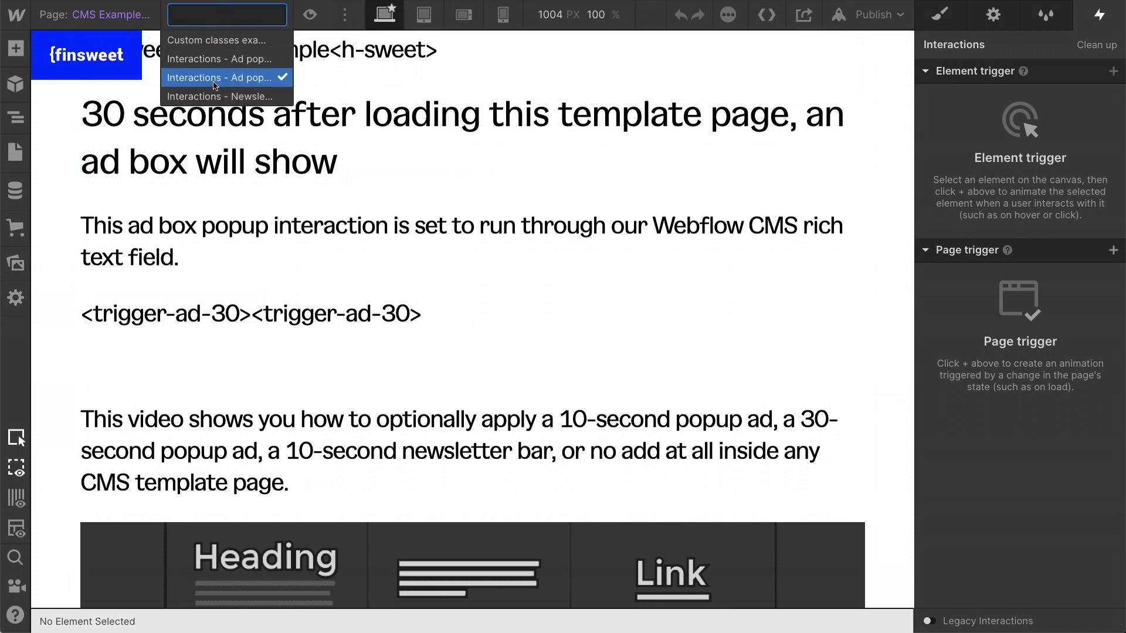
{"action": "left_click", "coordinate": [247, 61]}
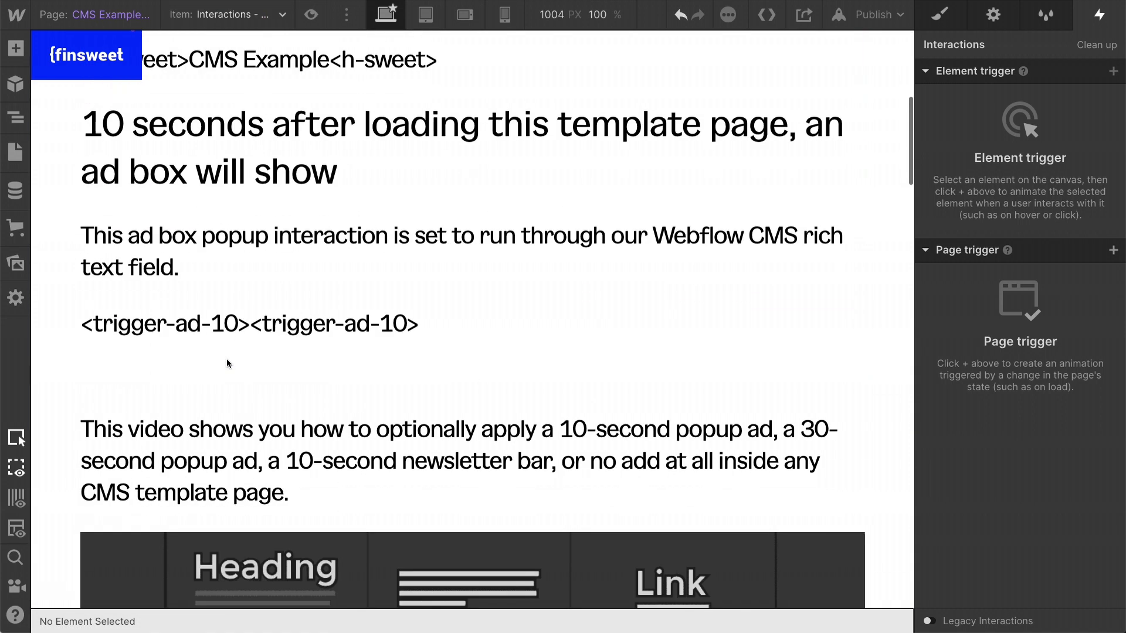
Preview the newsletter bar item, then the Custom classes example item
{"action": "left_click", "coordinate": [226, 14]}
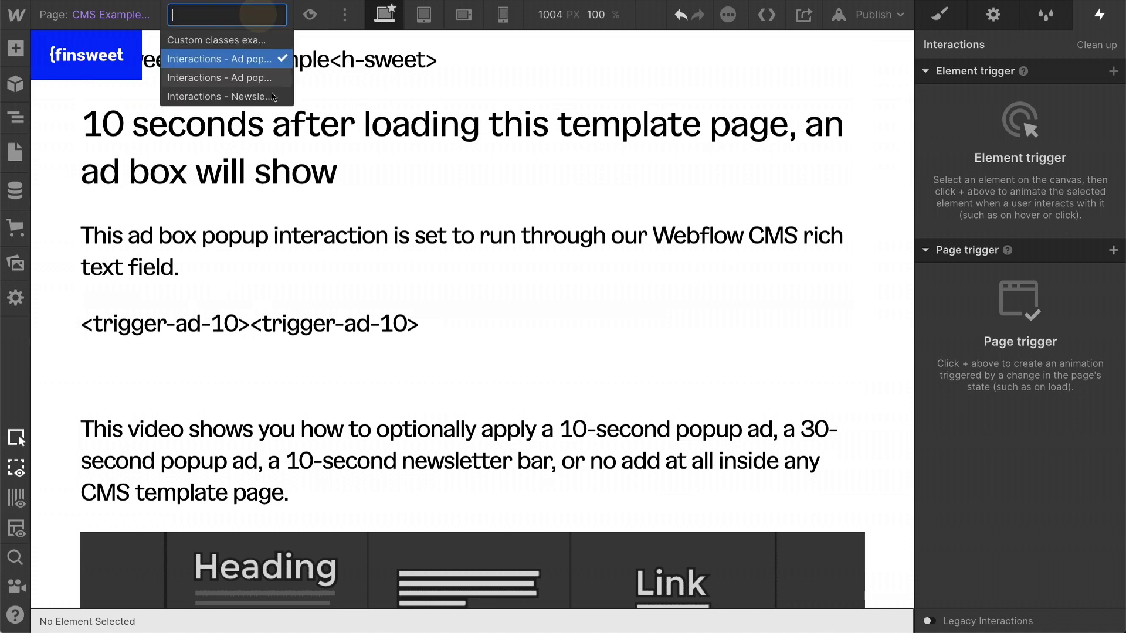
{"action": "left_click", "coordinate": [228, 96]}
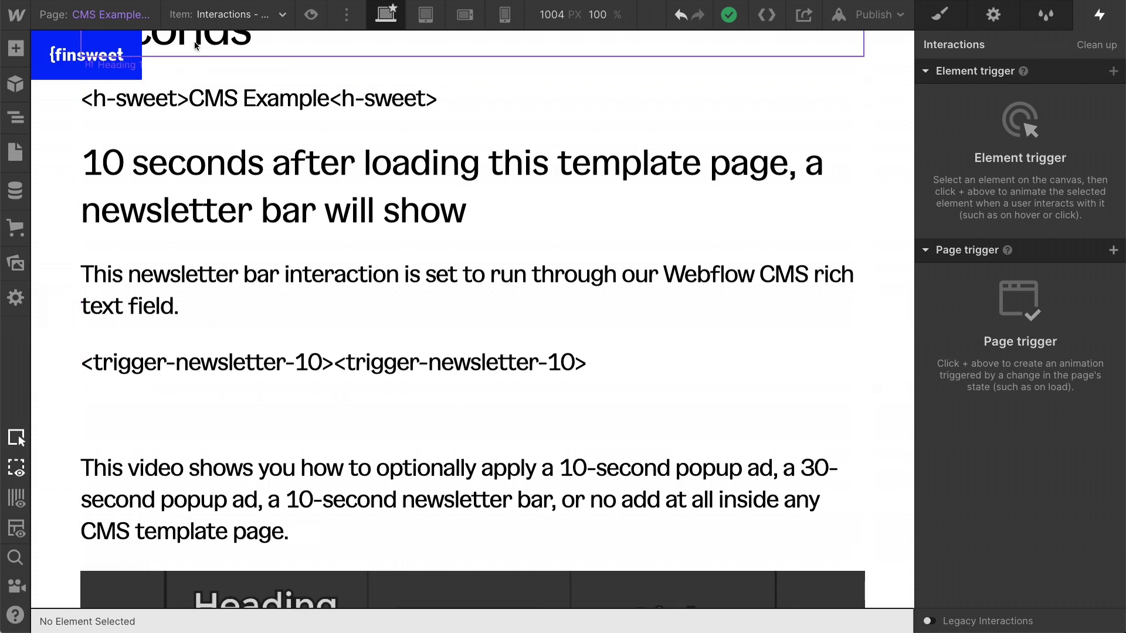
{"action": "left_click", "coordinate": [216, 14]}
{"action": "left_click", "coordinate": [216, 39]}
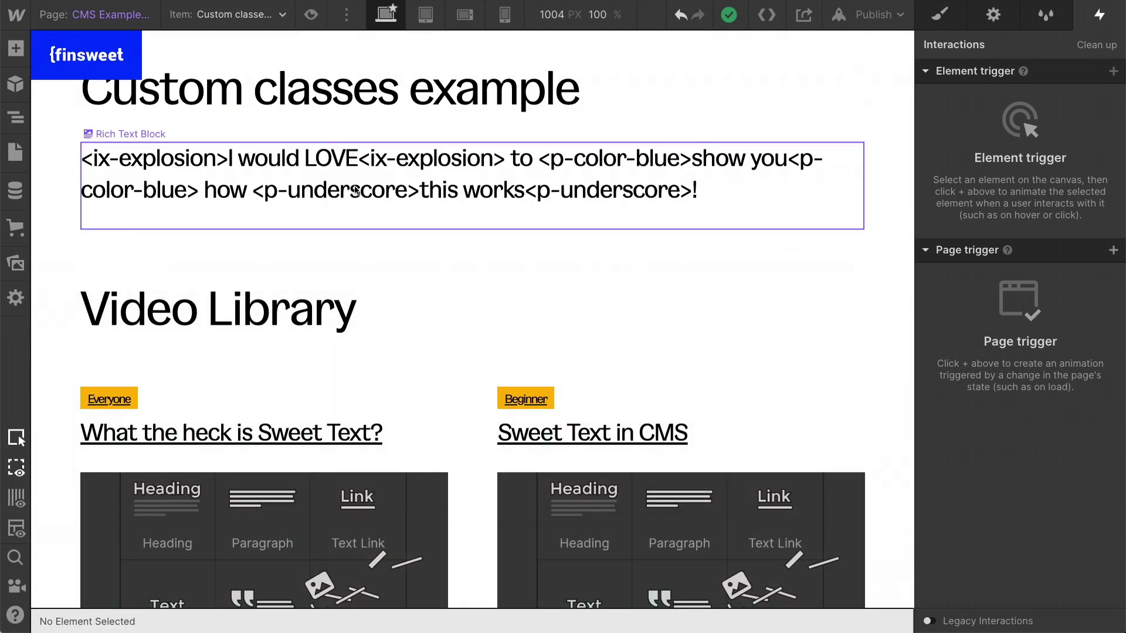
{"action": "left_click", "coordinate": [873, 15]}
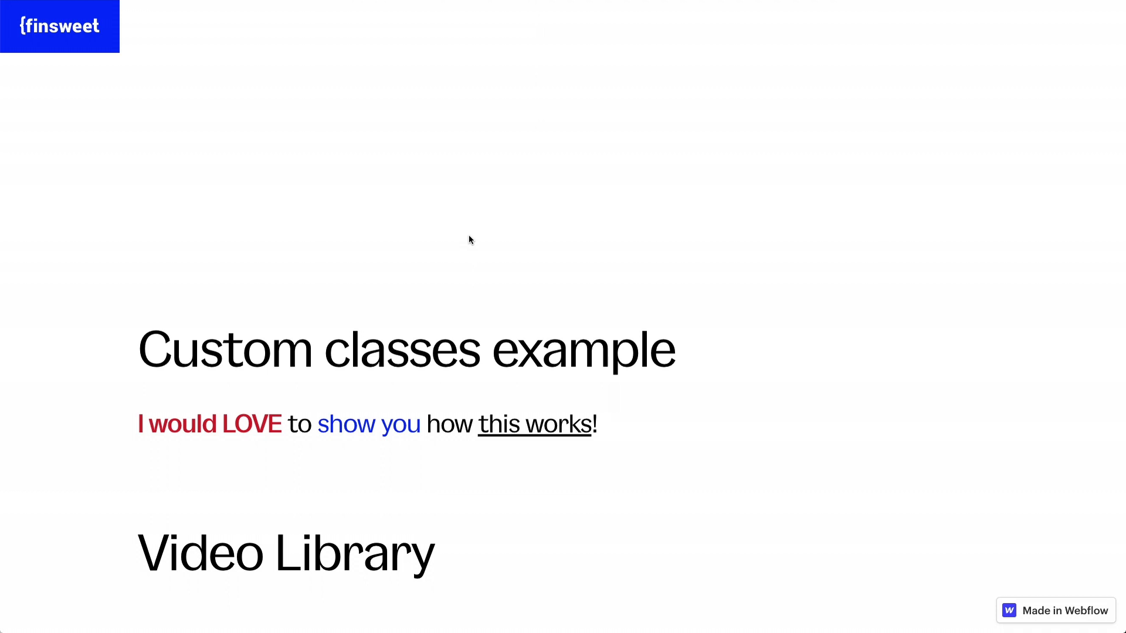
Switch to the Ad popup, wait 30 seconds item and view its published page live
{"action": "scroll", "coordinate": [469, 239], "scroll_direction": "down", "scroll_amount": 2}
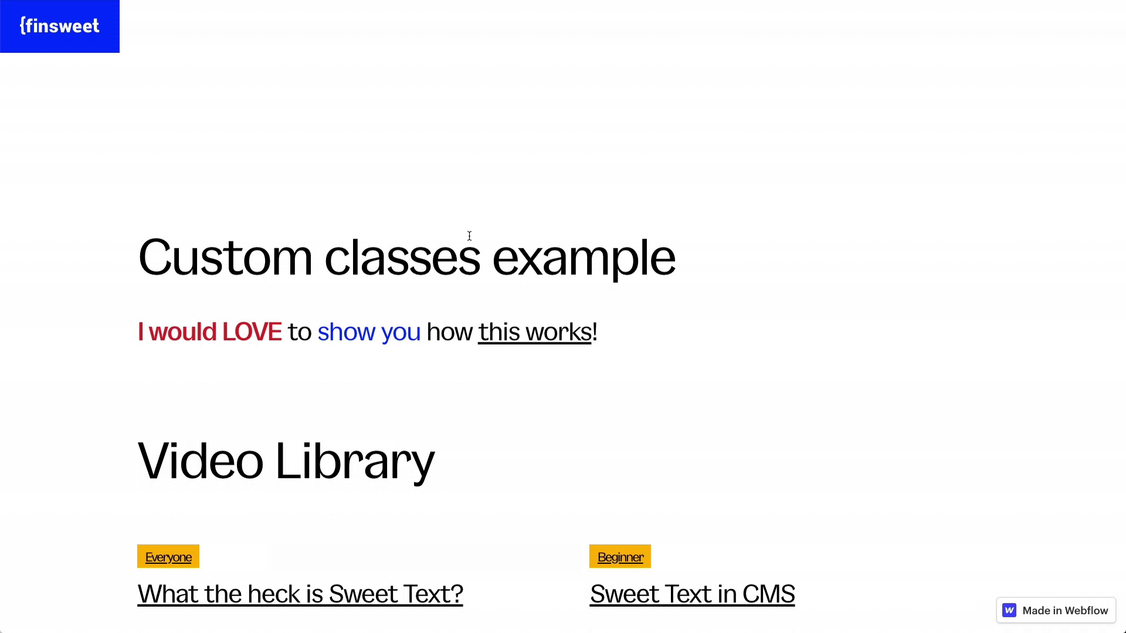
{"action": "scroll", "coordinate": [467, 228], "scroll_direction": "up", "scroll_amount": 2}
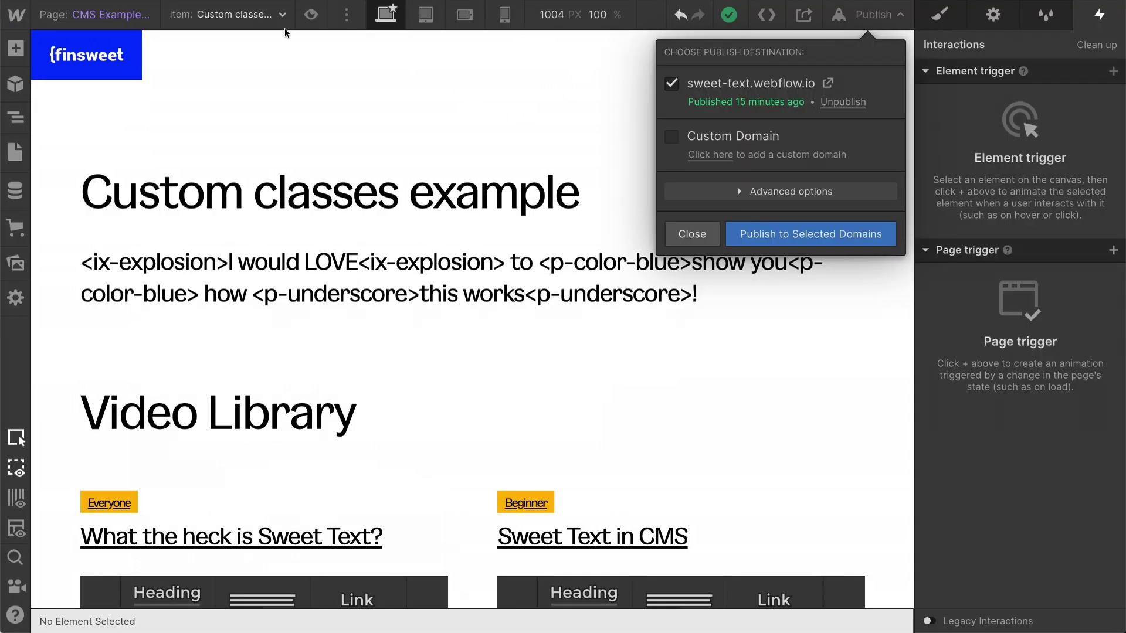
{"action": "left_click", "coordinate": [268, 16]}
{"action": "left_click", "coordinate": [249, 81]}
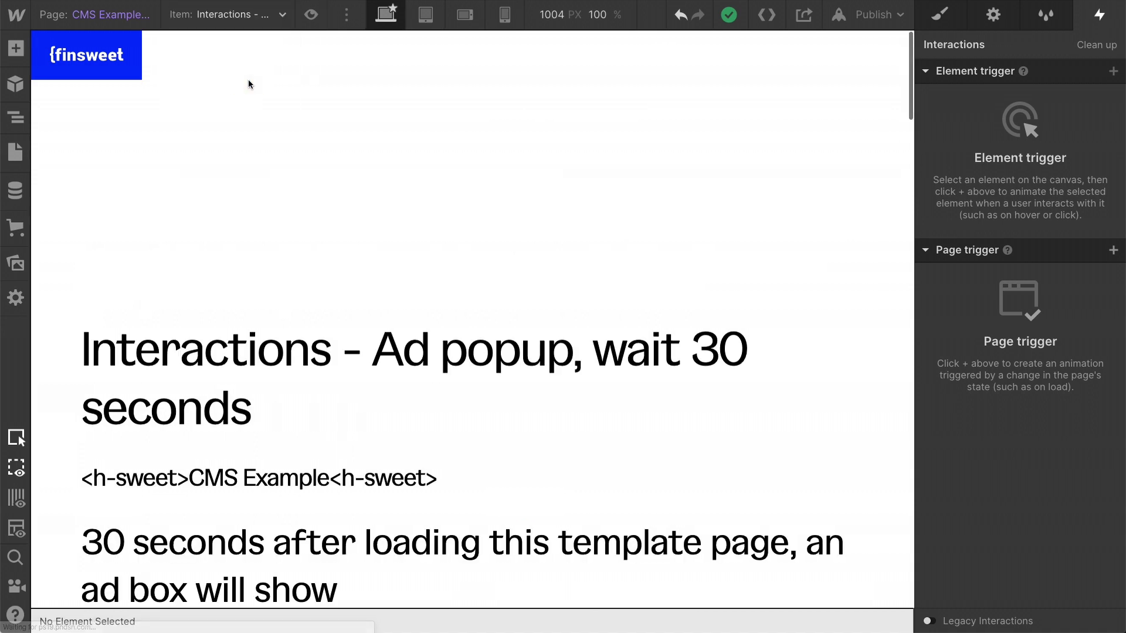
{"action": "left_click", "coordinate": [863, 25]}
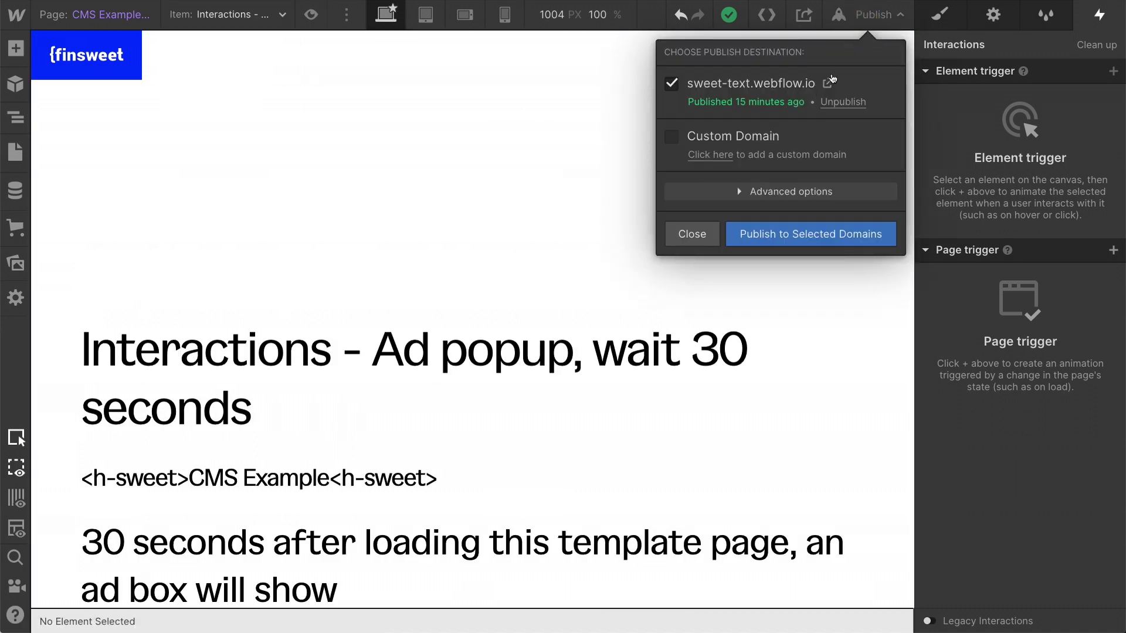
{"action": "left_click", "coordinate": [828, 82]}
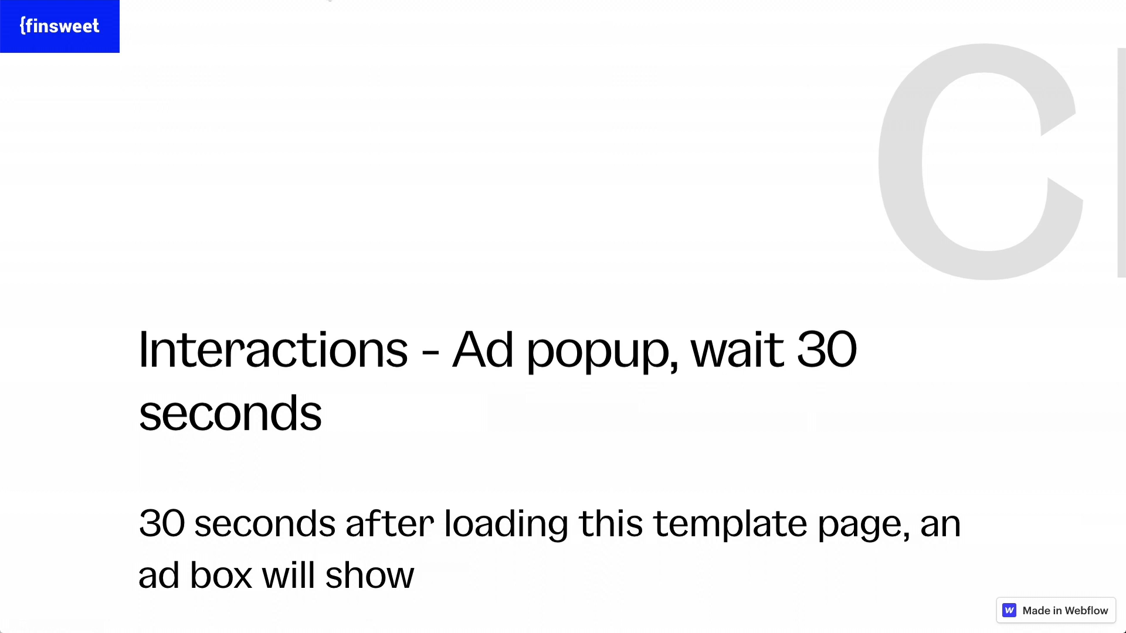
{"action": "key", "text": "ctrl+w"}
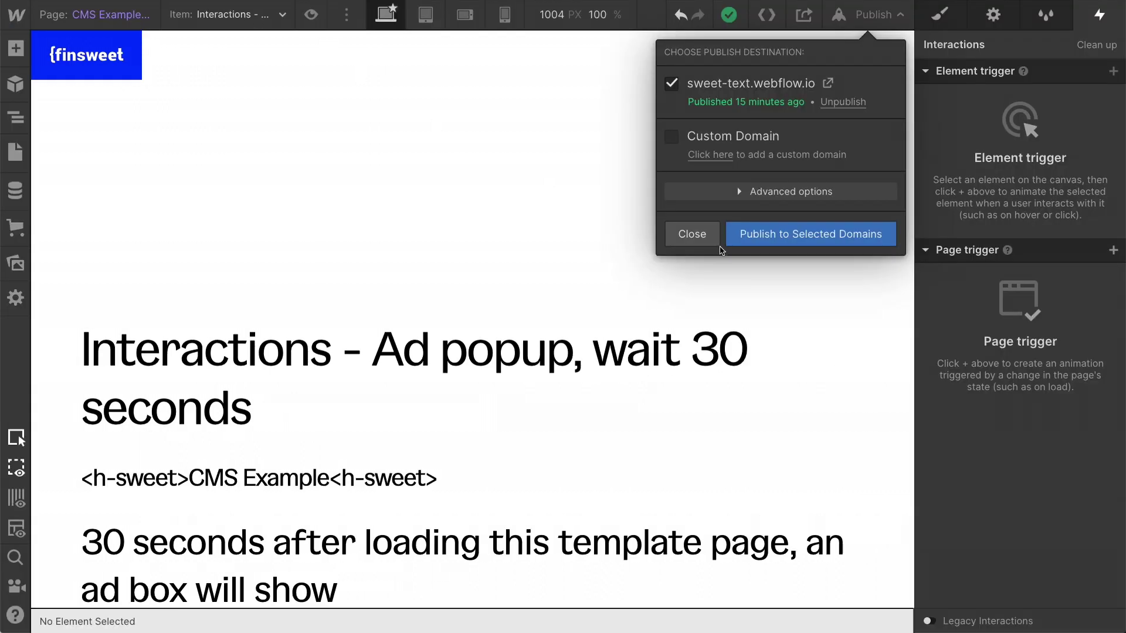
{"action": "left_click", "coordinate": [712, 238]}
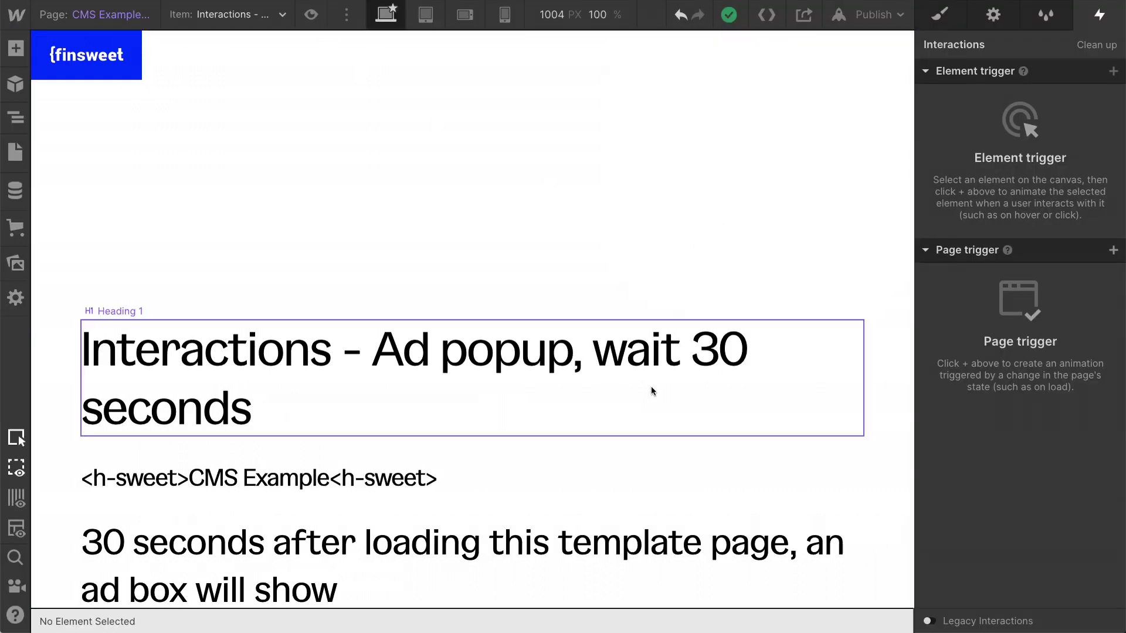
Cycle through the Ad popup 10, Custom classes and Newsletter bar items, then open Newsletter bar's live page
{"action": "left_click", "coordinate": [235, 14]}
{"action": "left_click", "coordinate": [233, 53]}
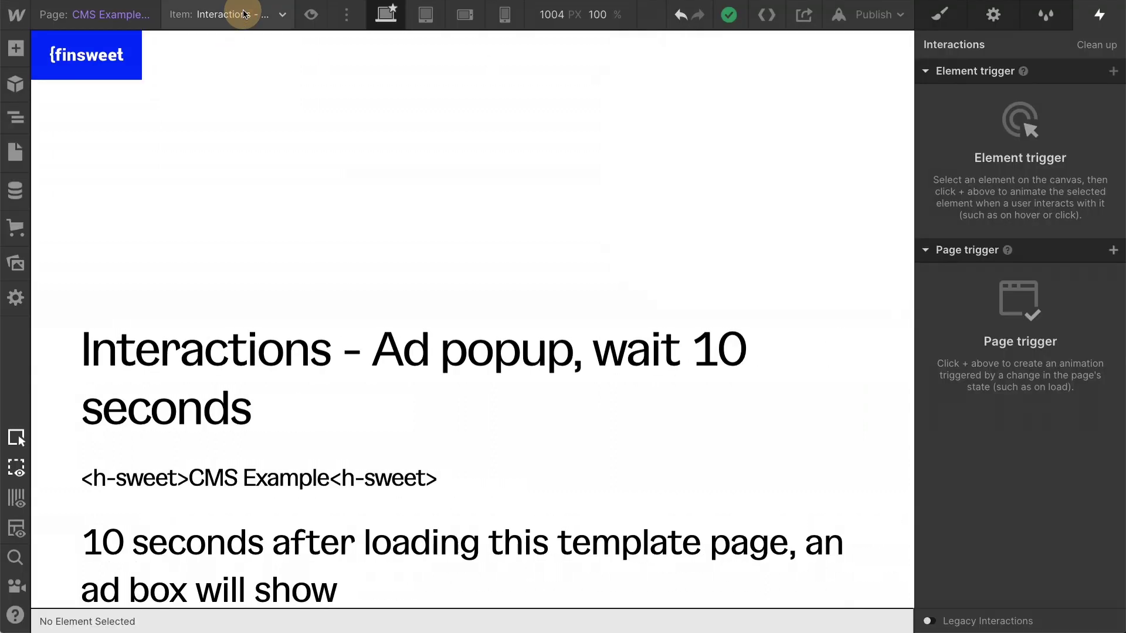
{"action": "left_click", "coordinate": [233, 39]}
{"action": "left_click", "coordinate": [229, 14]}
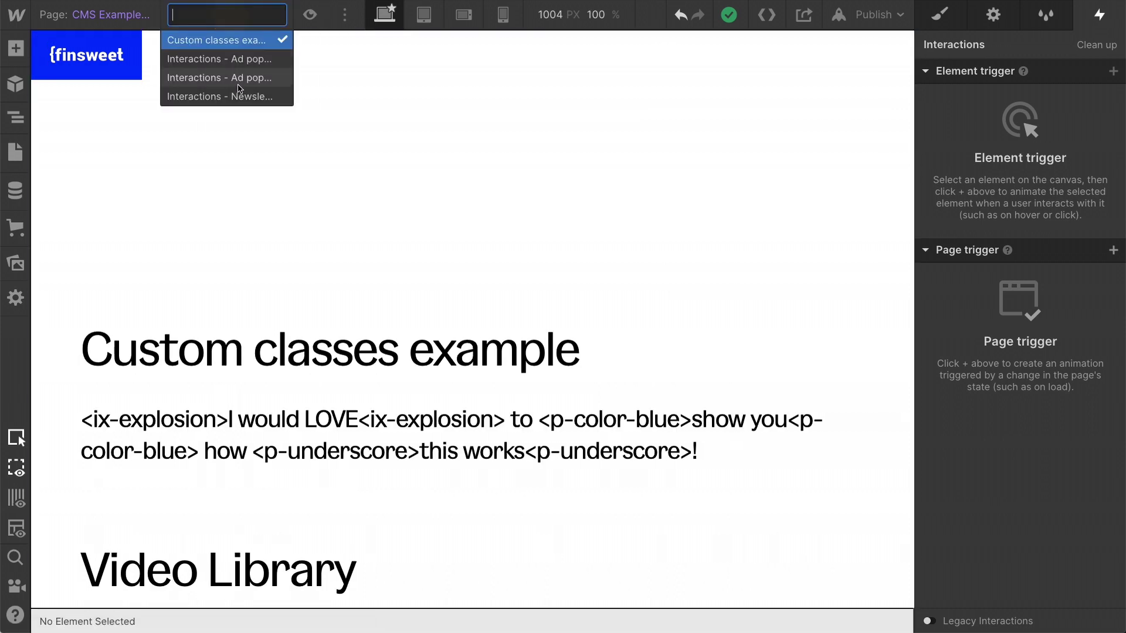
{"action": "left_click", "coordinate": [234, 96]}
{"action": "left_click", "coordinate": [874, 14]}
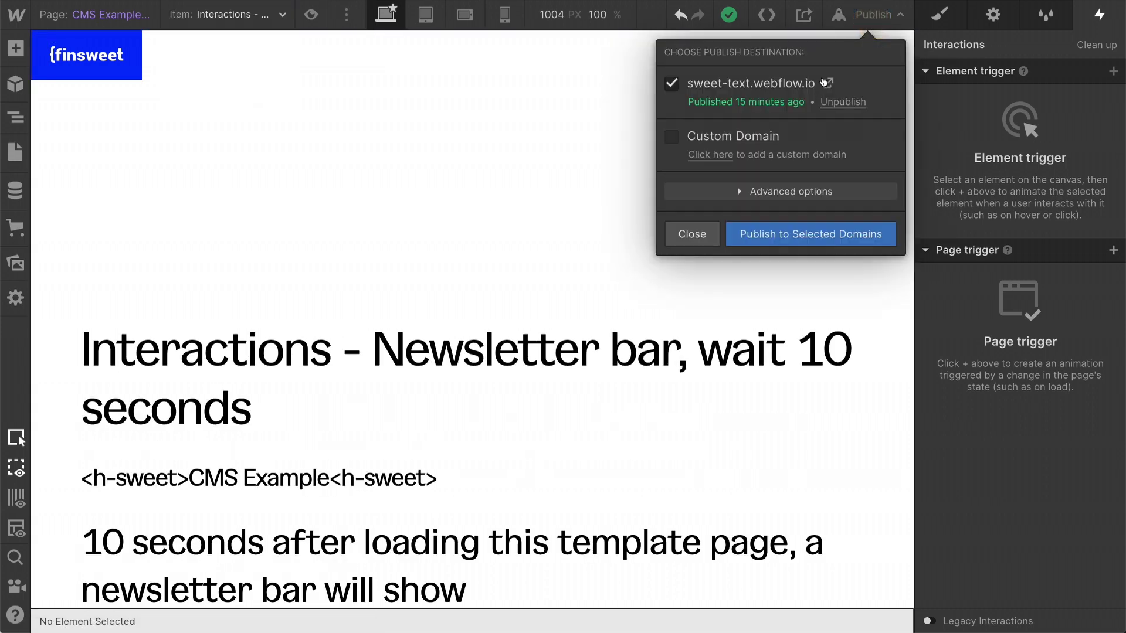
{"action": "left_click", "coordinate": [825, 83]}
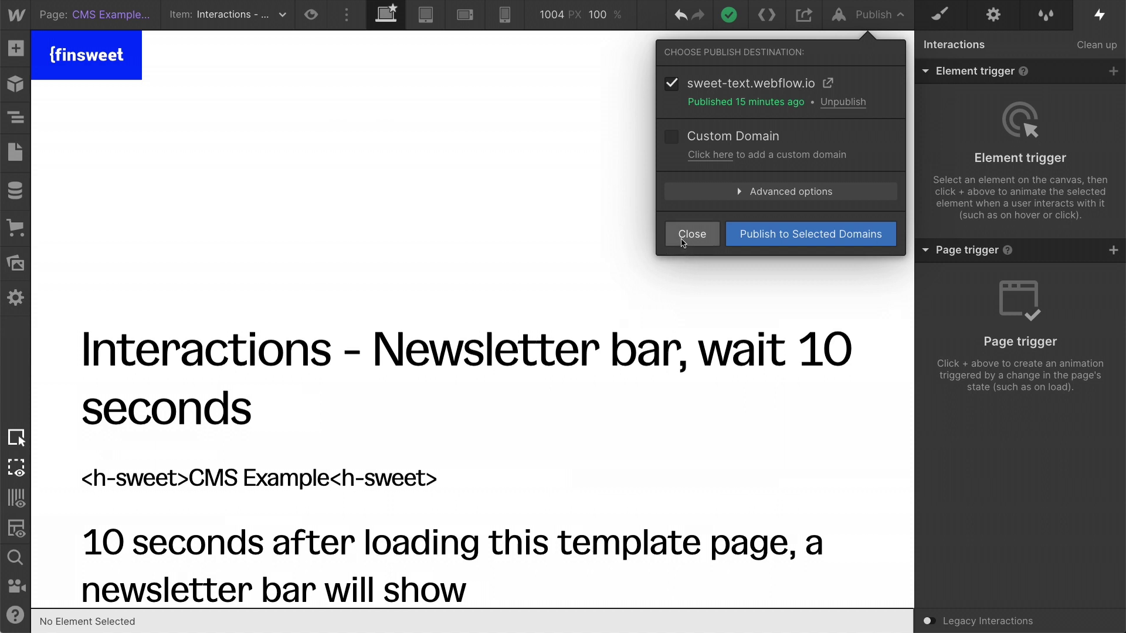
Close the publish destinations and wait for the newsletter bar on the live page
{"action": "left_click", "coordinate": [683, 234]}
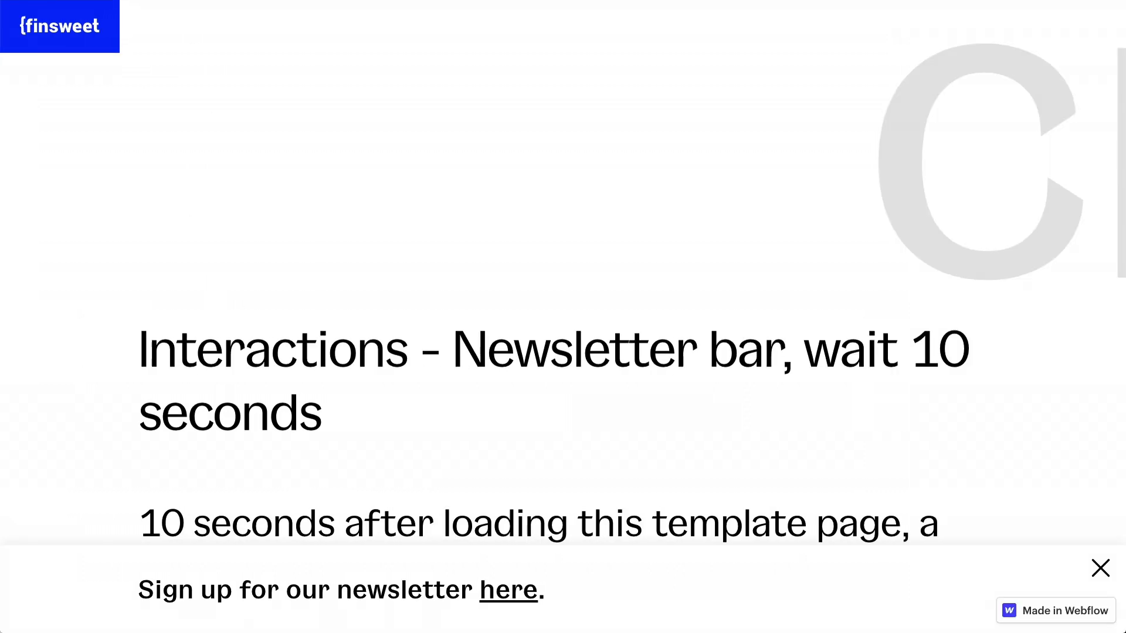
Inspect the Newsletter bar page's rich text to reveal the trigger-newsletter-10 span
{"action": "scroll", "coordinate": [292, 203], "scroll_direction": "down", "scroll_amount": 6}
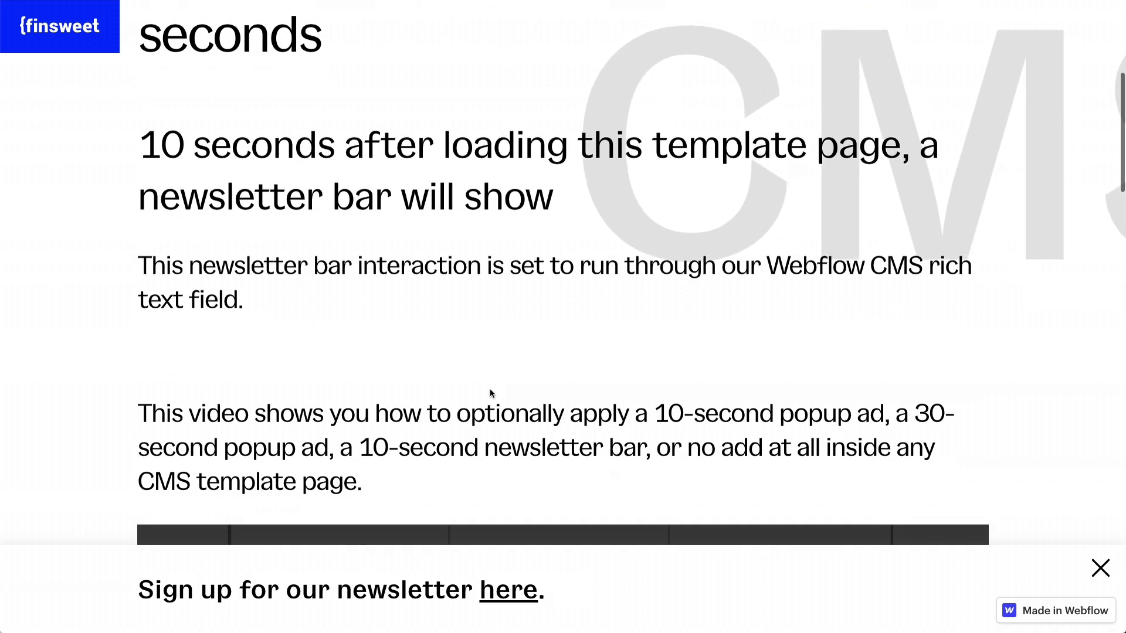
{"action": "right_click", "coordinate": [219, 286]}
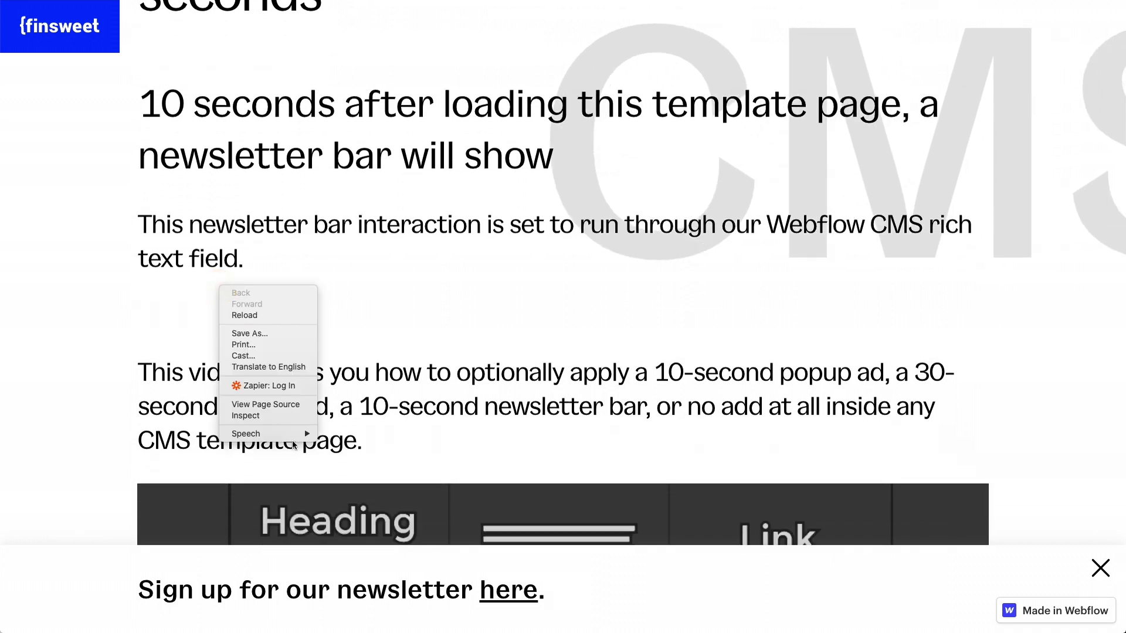
{"action": "left_click", "coordinate": [287, 416]}
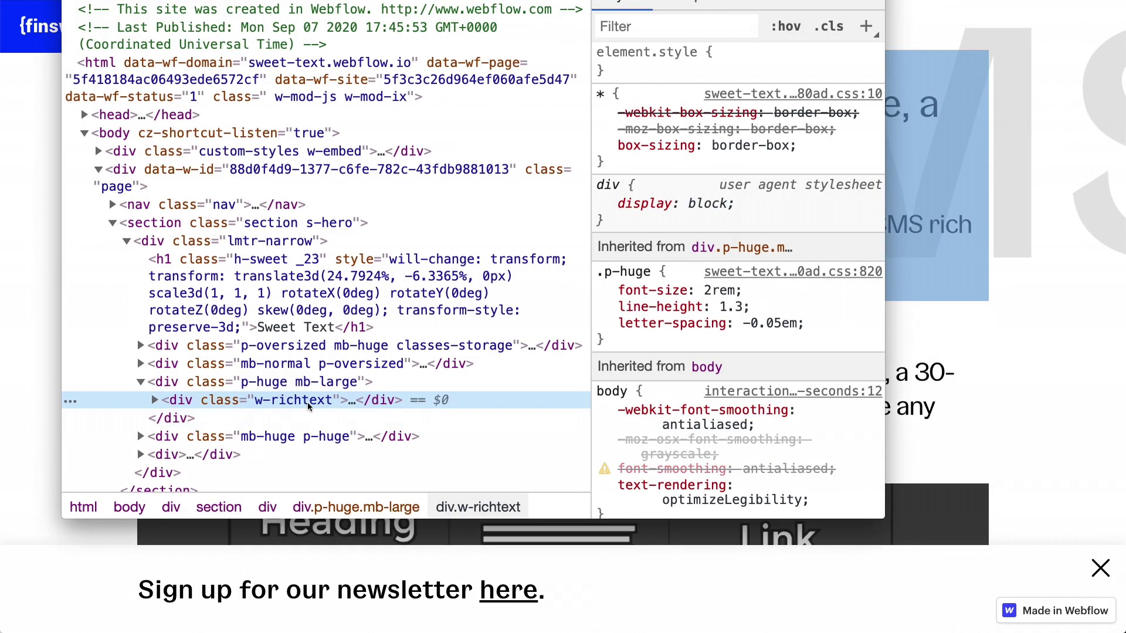
{"action": "left_click", "coordinate": [155, 399]}
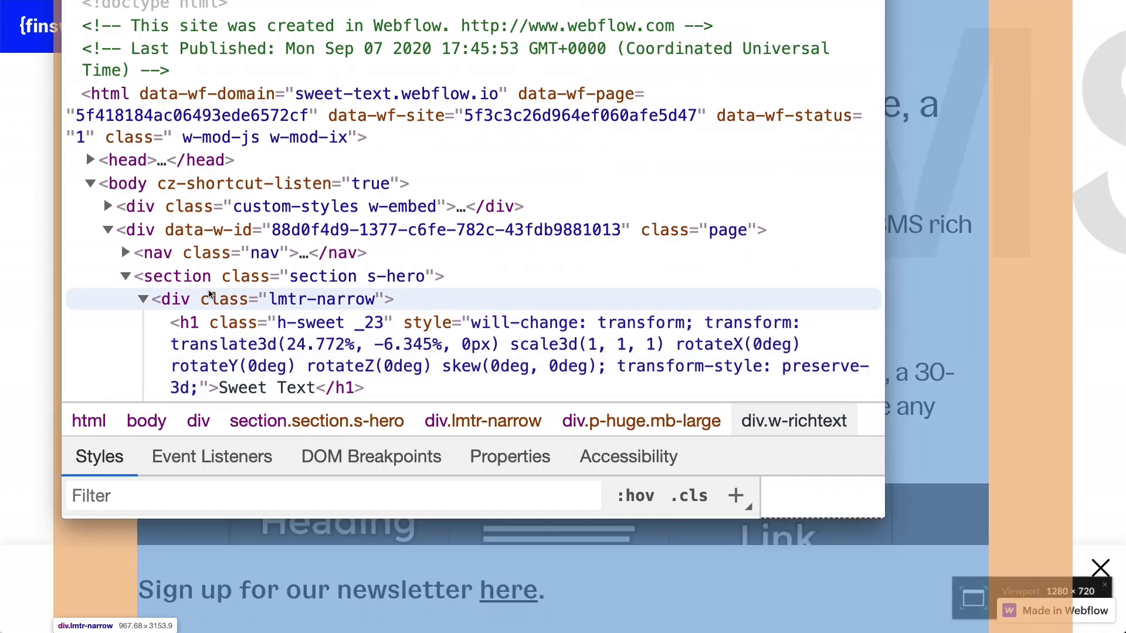
{"action": "scroll", "coordinate": [211, 296], "scroll_direction": "down", "scroll_amount": 3}
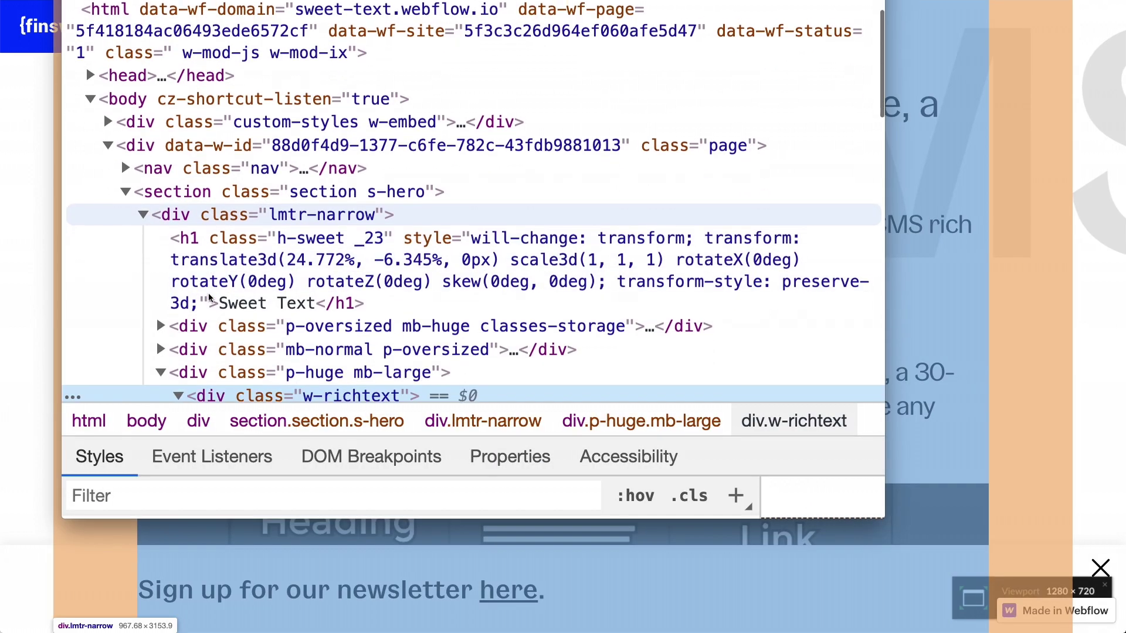
{"action": "scroll", "coordinate": [210, 297], "scroll_direction": "down", "scroll_amount": 5}
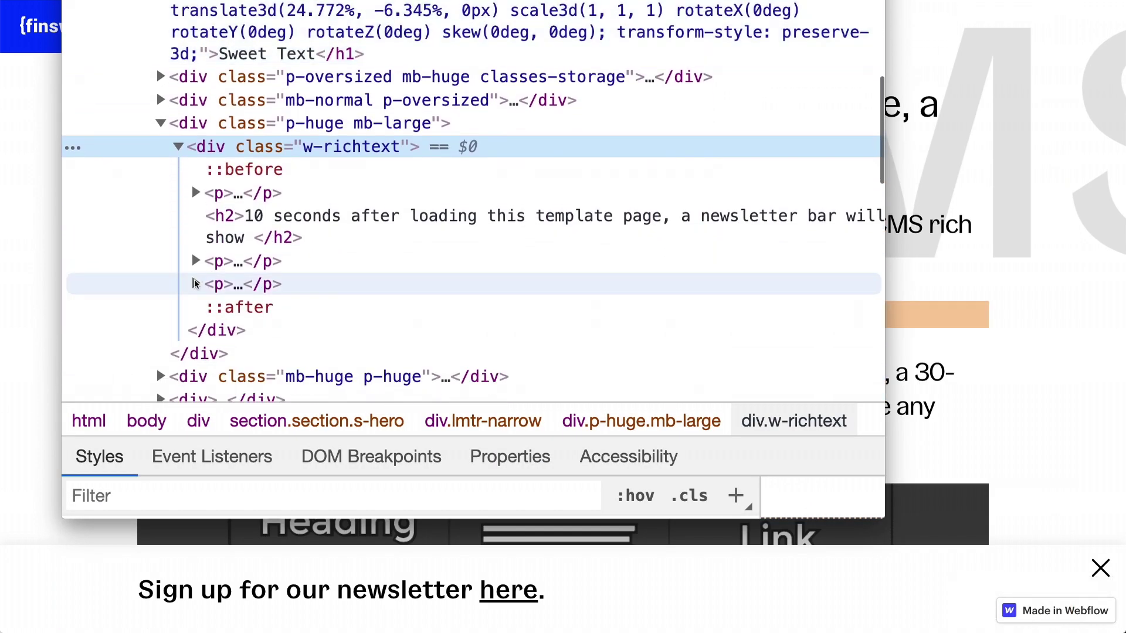
{"action": "left_click", "coordinate": [195, 285]}
{"action": "scroll", "coordinate": [196, 288], "scroll_direction": "down", "scroll_amount": 1}
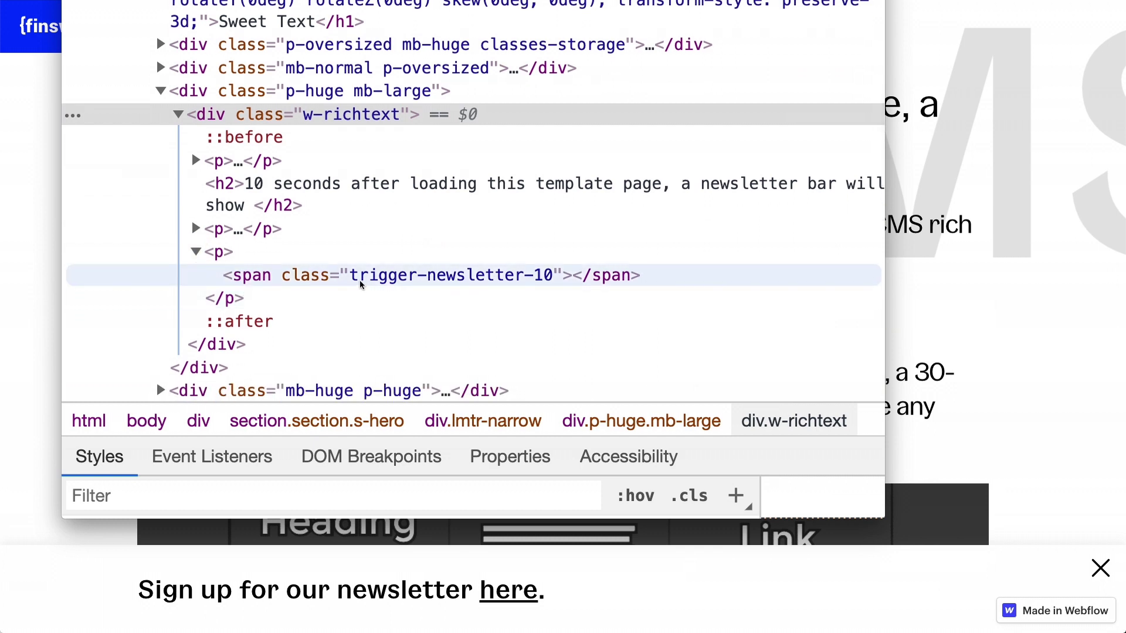
{"action": "left_click", "coordinate": [196, 229]}
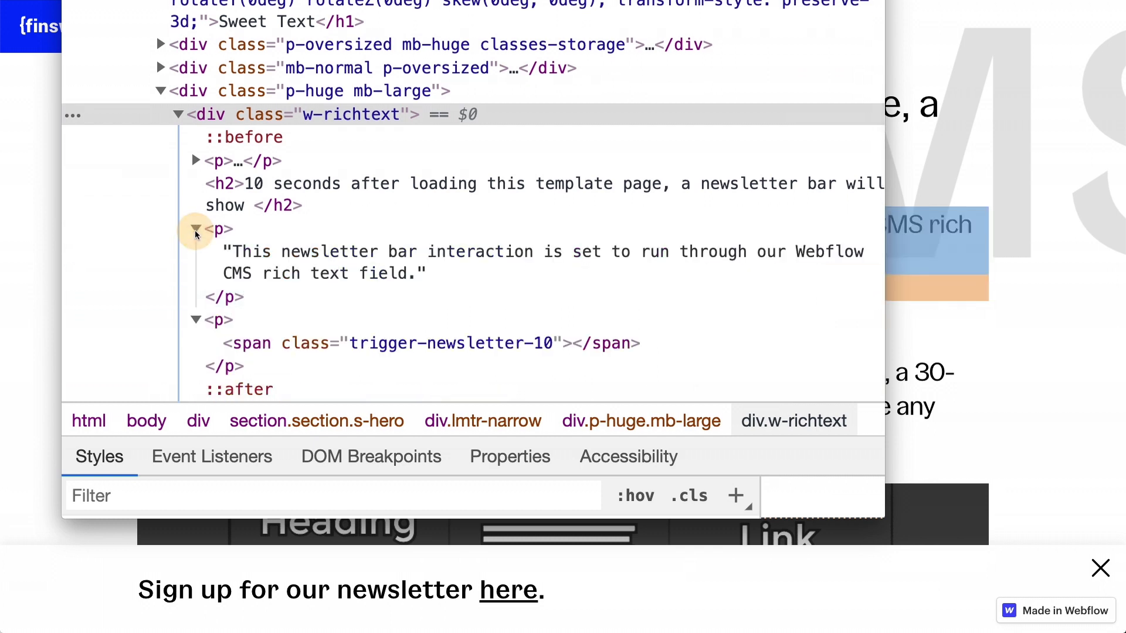
{"action": "scroll", "coordinate": [363, 270], "scroll_direction": "down", "scroll_amount": 2}
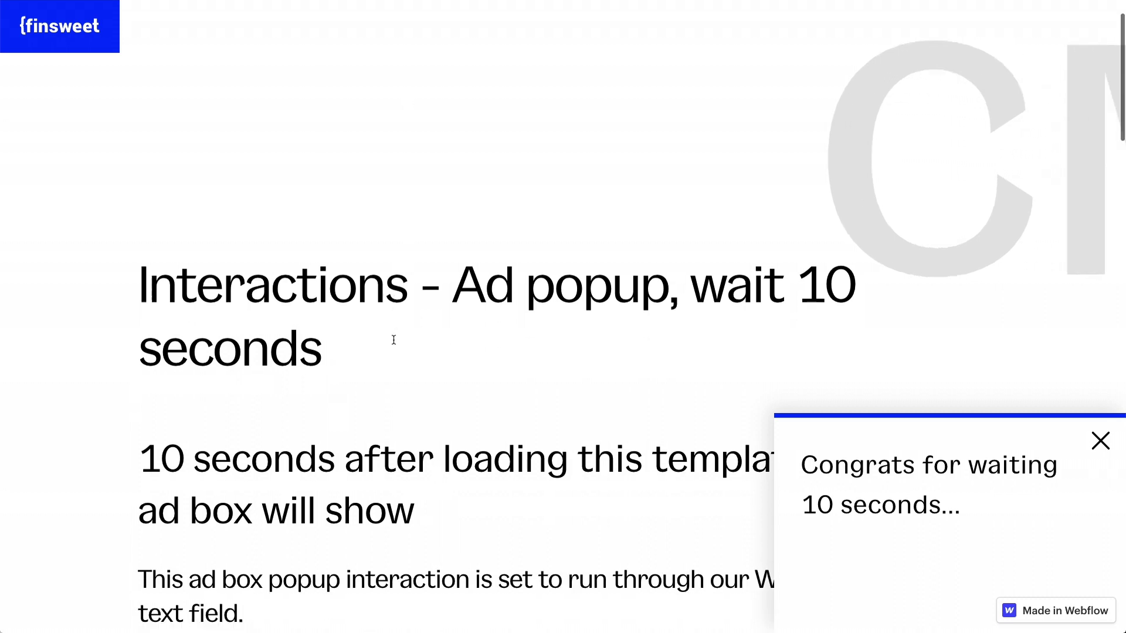
{"action": "scroll", "coordinate": [393, 340], "scroll_direction": "down", "scroll_amount": 3}
Inspect the 10-second ad page's paragraph to reveal the trigger-ad-10 span
{"action": "right_click", "coordinate": [360, 408]}
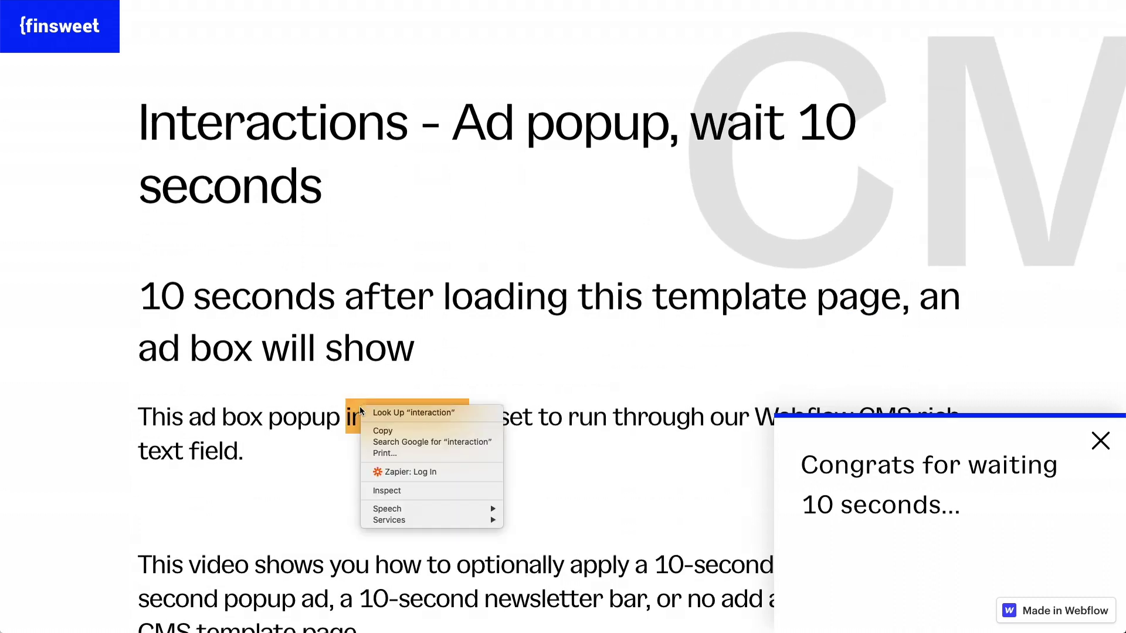
{"action": "left_click", "coordinate": [398, 492]}
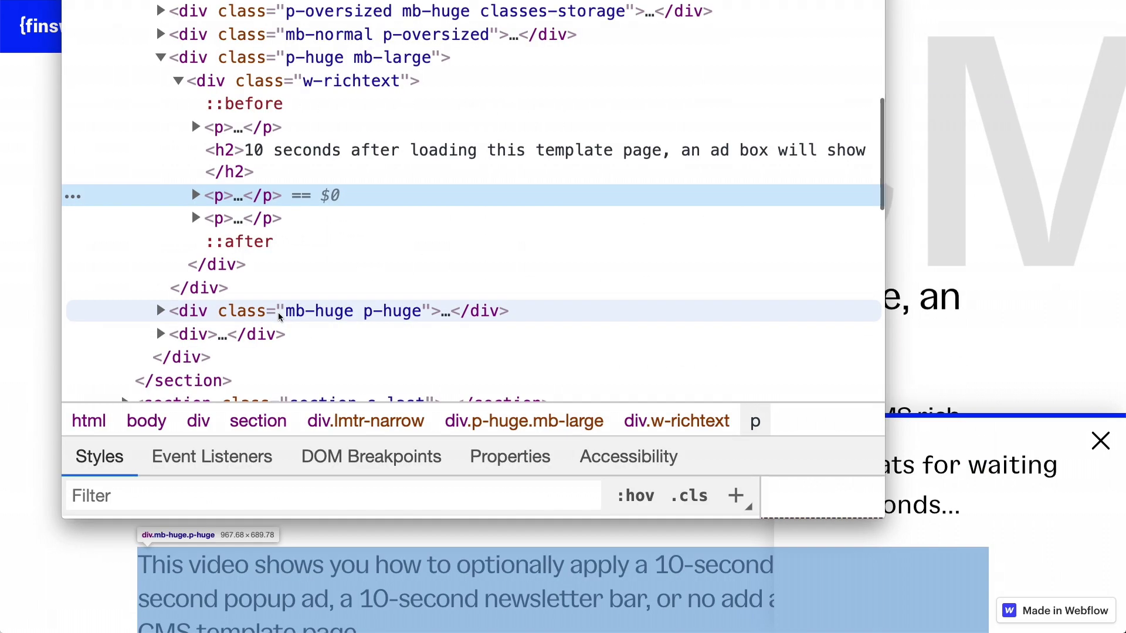
{"action": "left_click", "coordinate": [196, 218]}
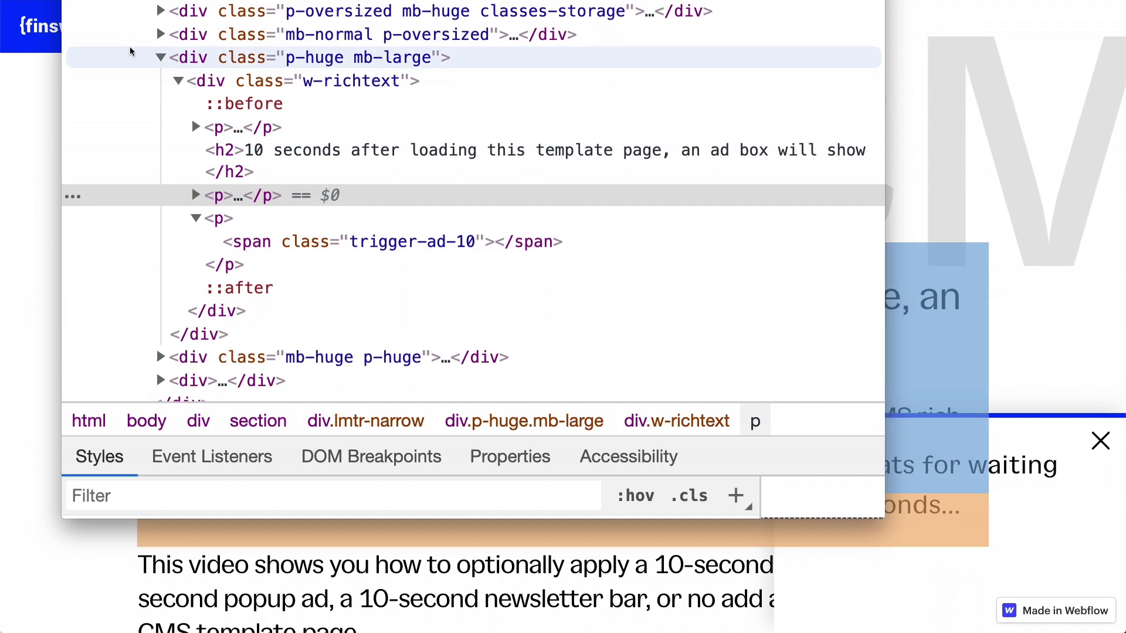
{"action": "key", "text": "super+alt+i"}
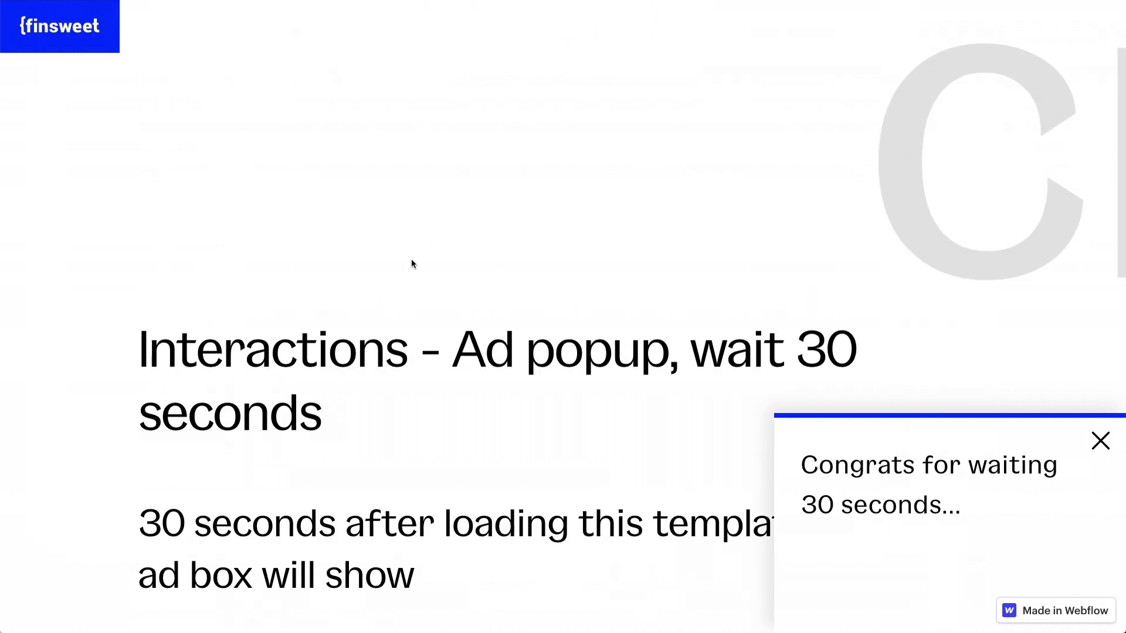
Inspect the 30-second ad page's paragraph to reveal the trigger-ad-30 span, then return to Webflow
{"action": "right_click", "coordinate": [412, 261]}
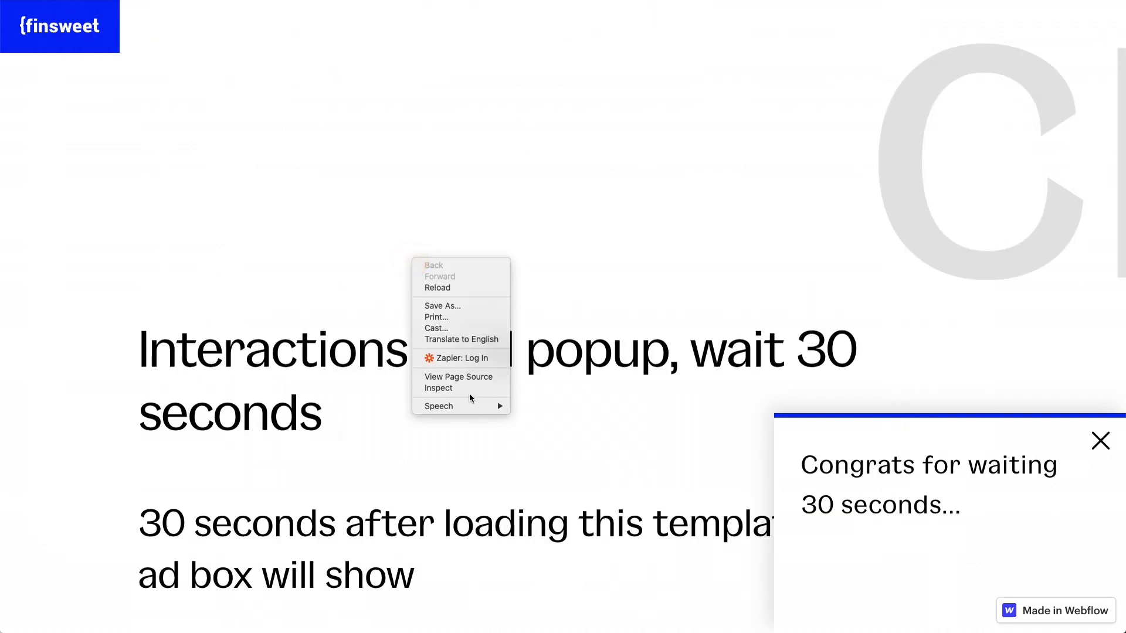
{"action": "left_click", "coordinate": [412, 508]}
{"action": "right_click", "coordinate": [412, 506]}
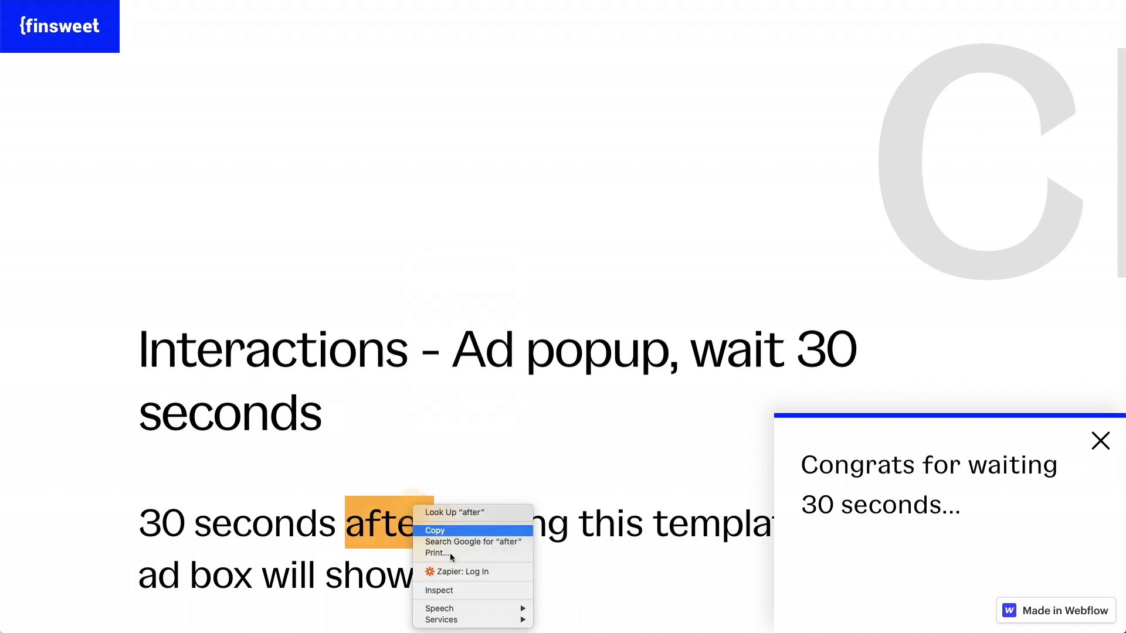
{"action": "left_click", "coordinate": [459, 591]}
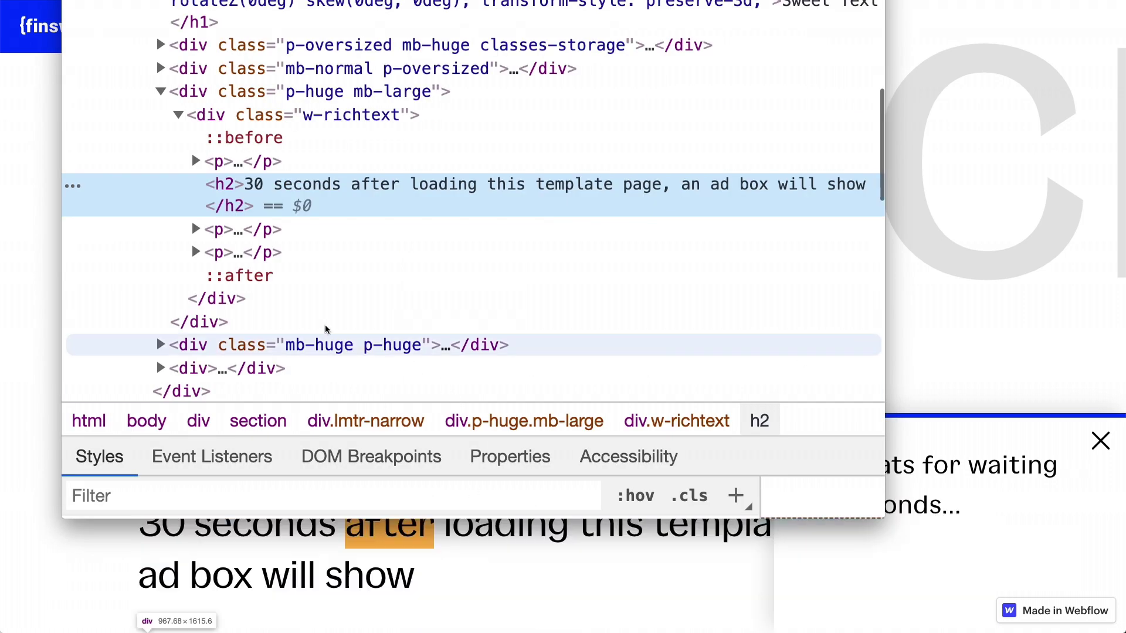
{"action": "left_click", "coordinate": [196, 252]}
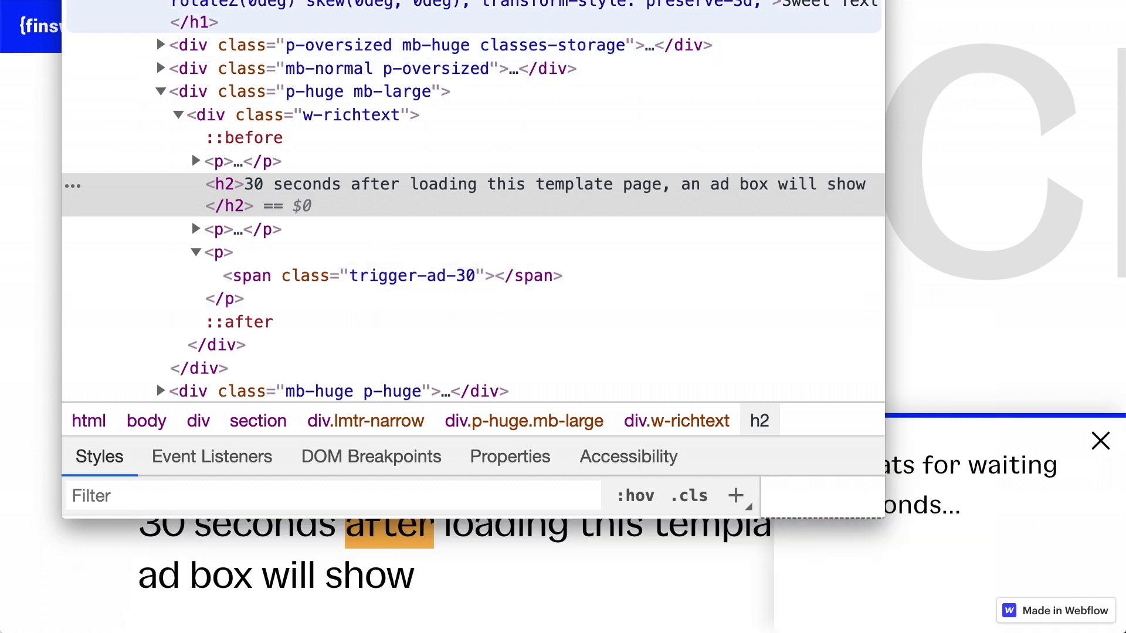
{"action": "key", "text": "super+alt+i"}
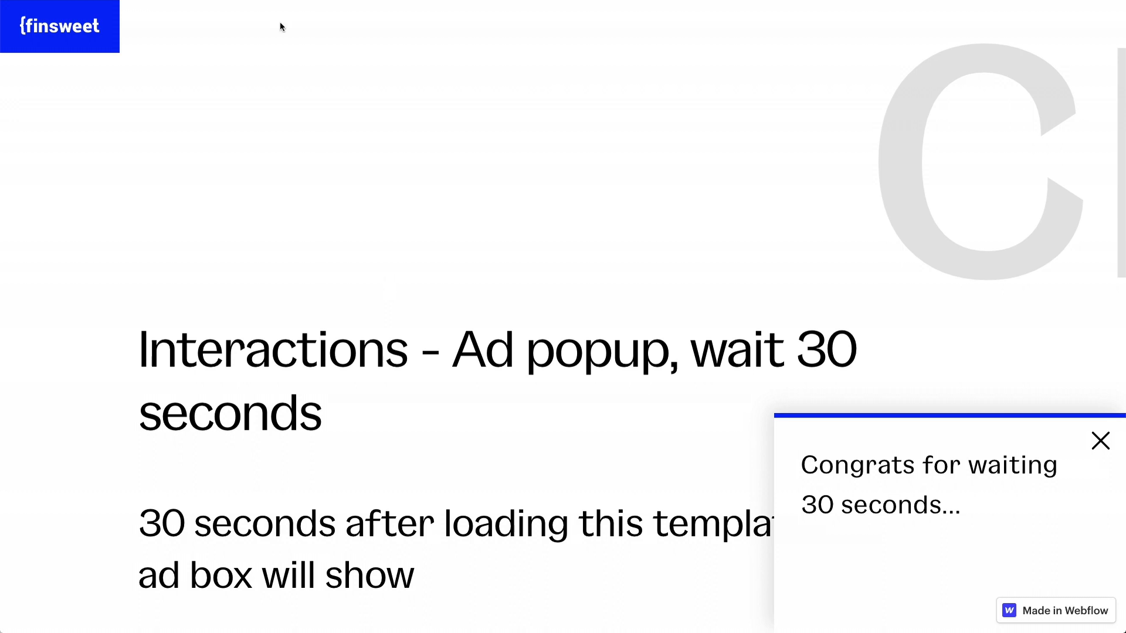
{"action": "key", "text": "ctrl+Right"}
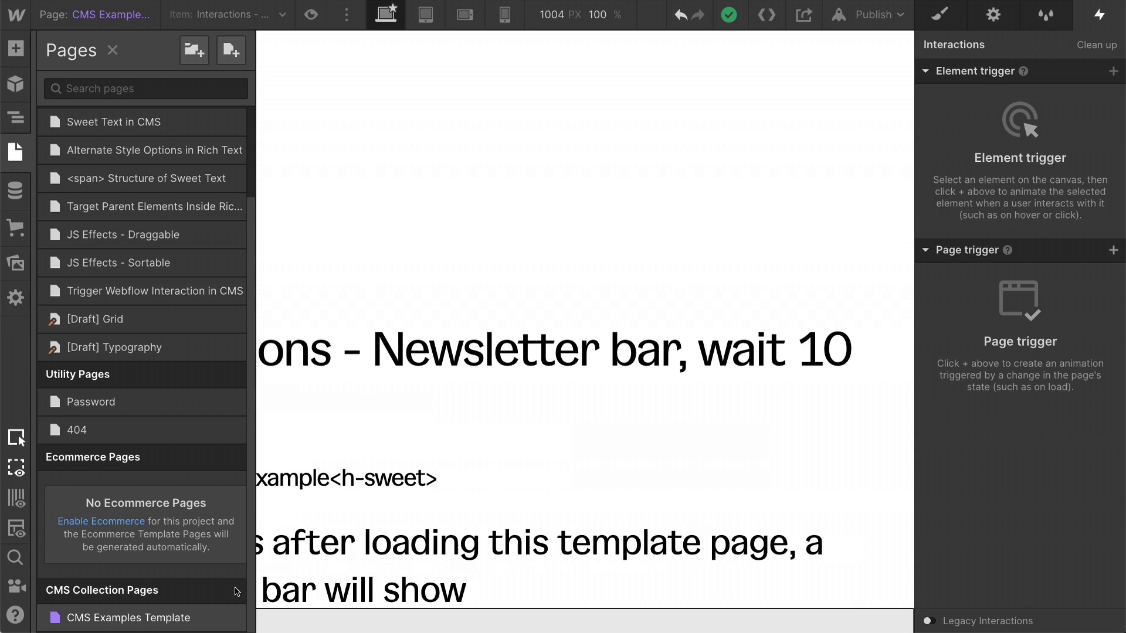
Open CMS Examples Template settings and scroll to its Before </body> trigger-clicking script
{"action": "left_click", "coordinate": [233, 617]}
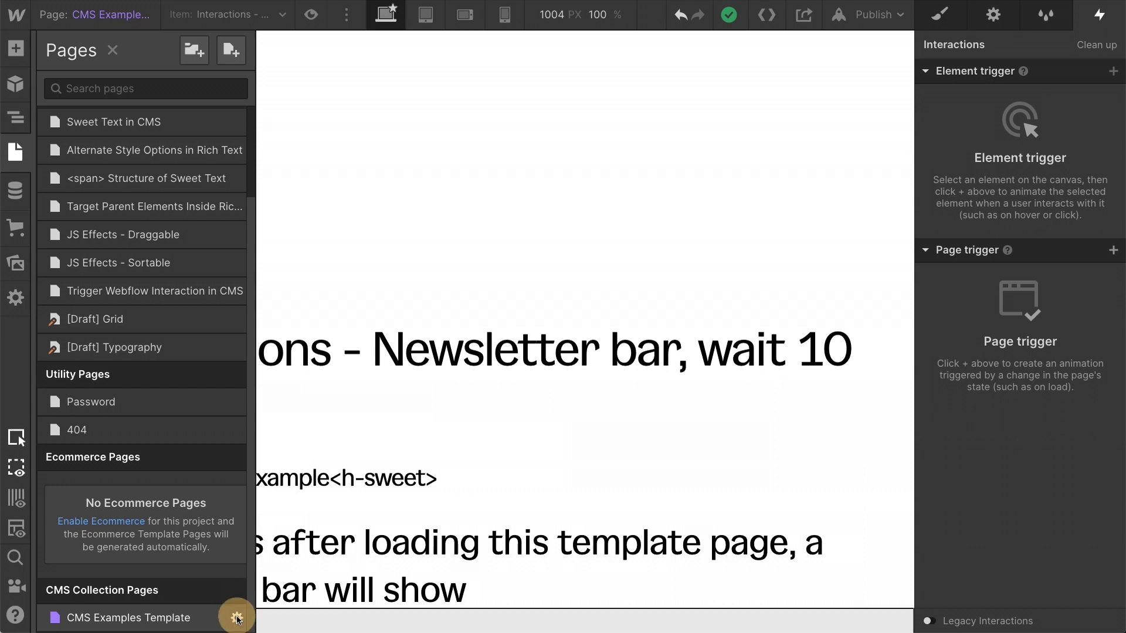
{"action": "scroll", "coordinate": [267, 378], "scroll_direction": "down", "scroll_amount": 1}
{"action": "scroll", "coordinate": [266, 378], "scroll_direction": "down", "scroll_amount": 12}
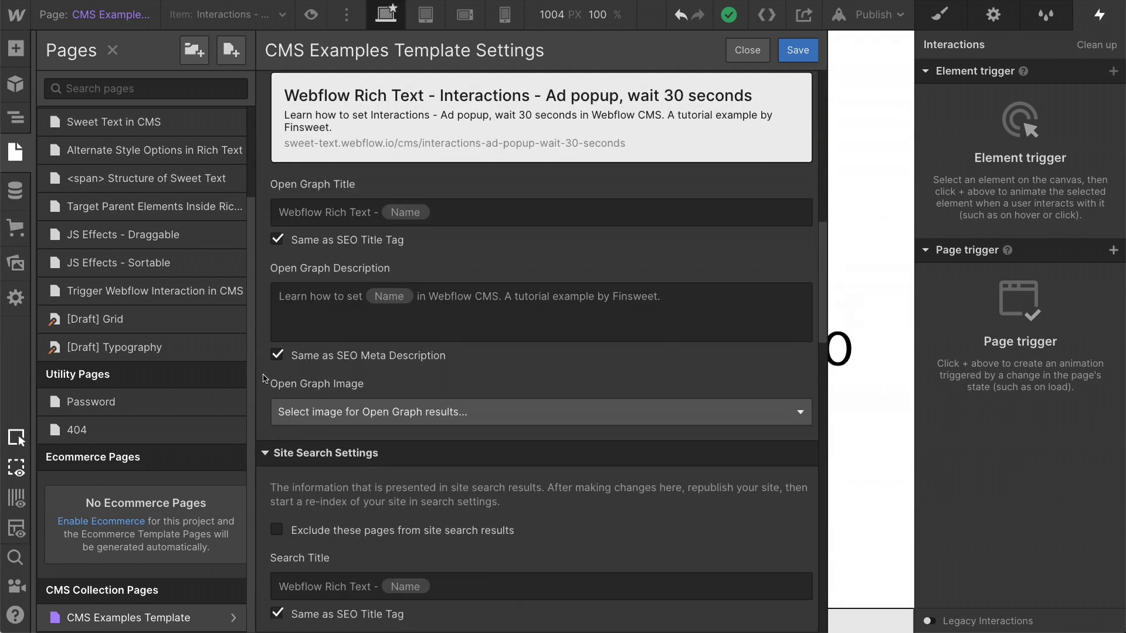
{"action": "scroll", "coordinate": [262, 378], "scroll_direction": "down", "scroll_amount": 10}
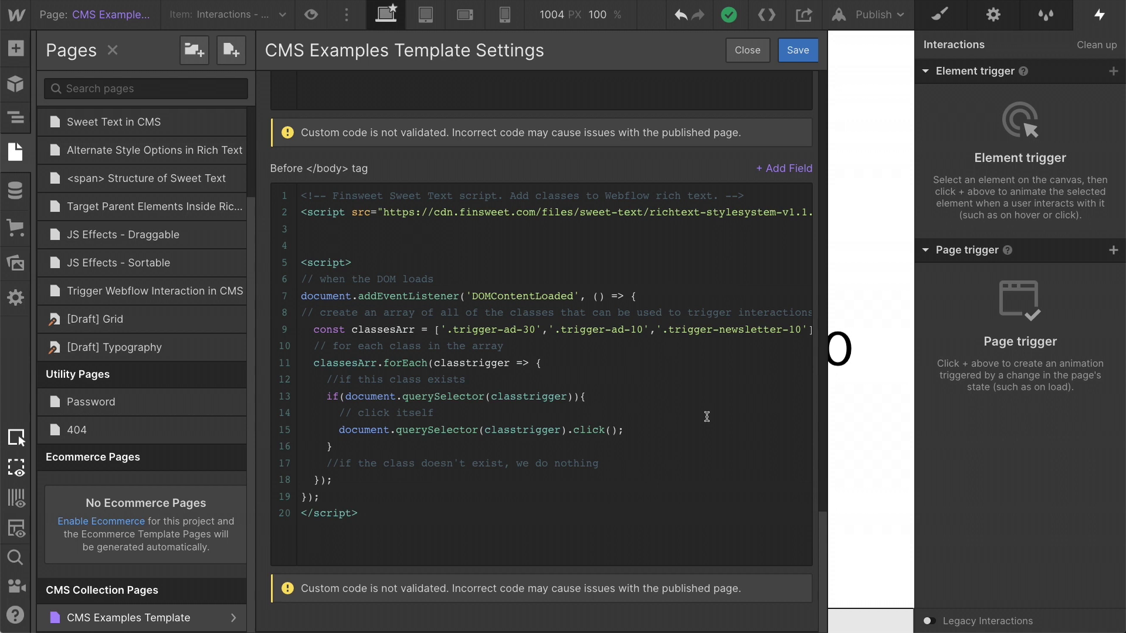
{"action": "left_click_drag", "start_coordinate": [382, 505], "coordinate": [295, 169]}
{"action": "left_click", "coordinate": [333, 233]}
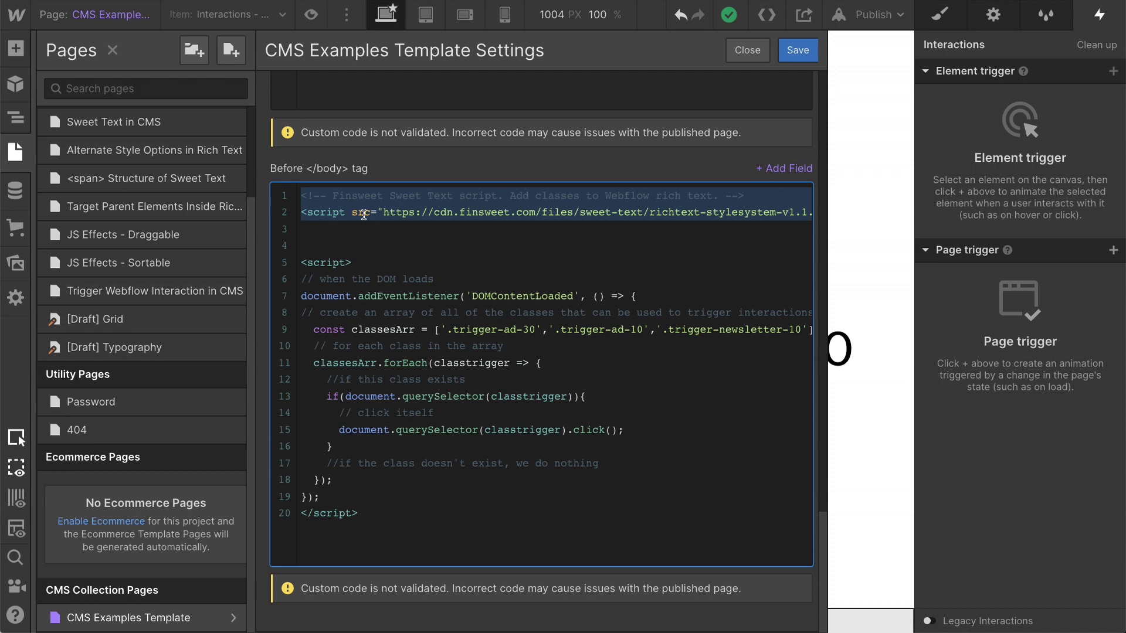
{"action": "left_click_drag", "start_coordinate": [306, 246], "coordinate": [411, 530]}
{"action": "left_click", "coordinate": [409, 531]}
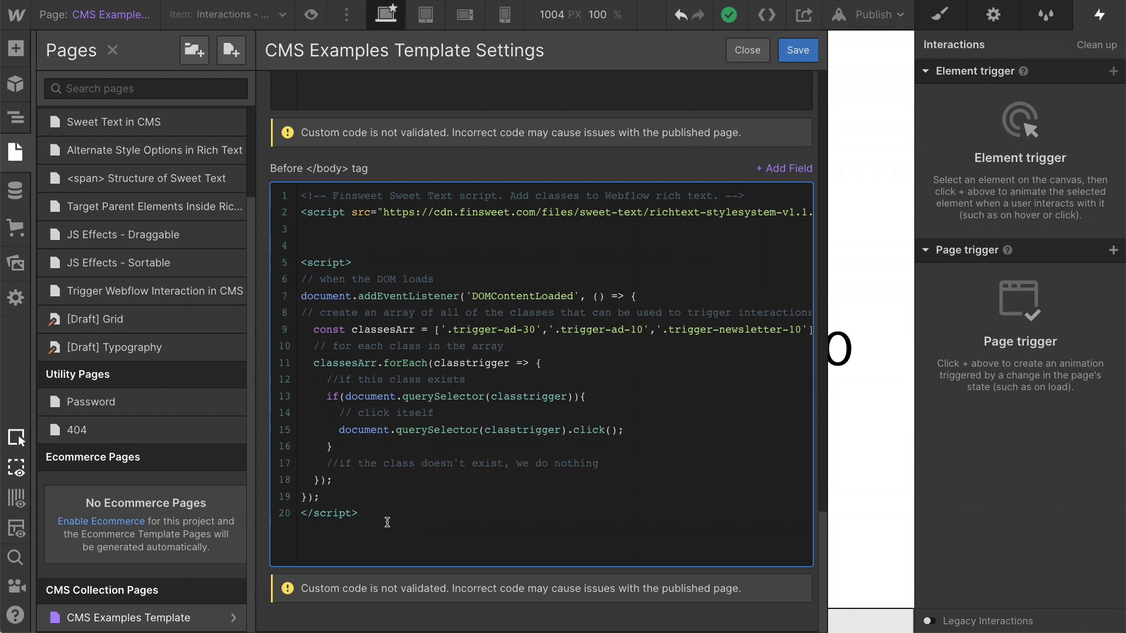
{"action": "left_click_drag", "start_coordinate": [384, 516], "coordinate": [296, 265]}
{"action": "left_click", "coordinate": [347, 238]}
{"action": "left_click_drag", "start_coordinate": [656, 296], "coordinate": [276, 299]}
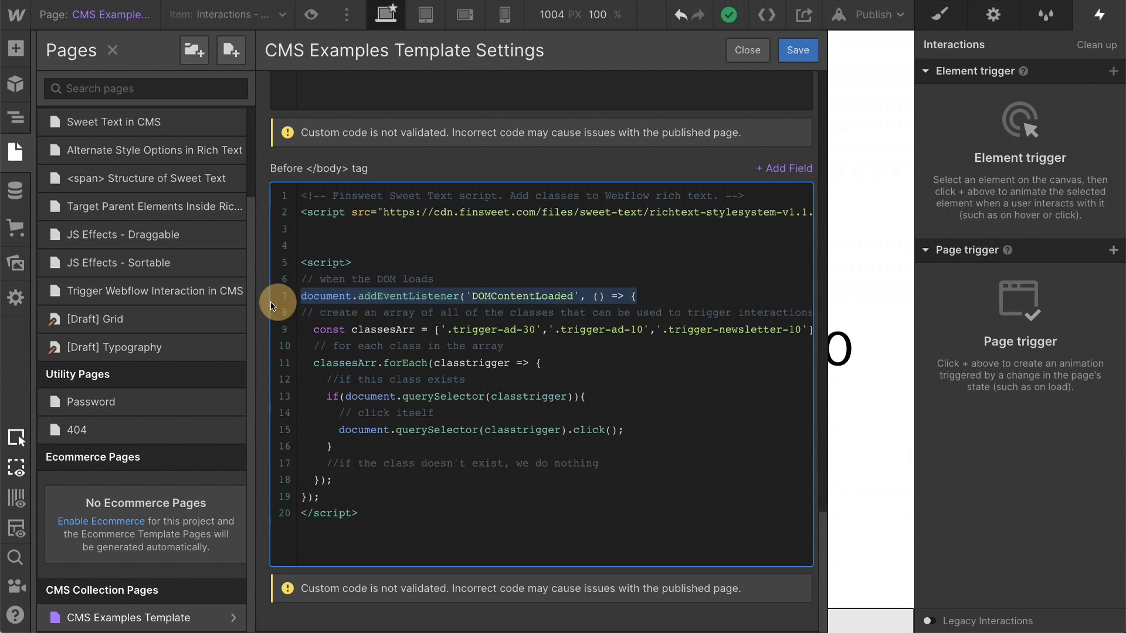
{"action": "left_click", "coordinate": [371, 325]}
{"action": "left_click_drag", "start_coordinate": [315, 330], "coordinate": [414, 329]}
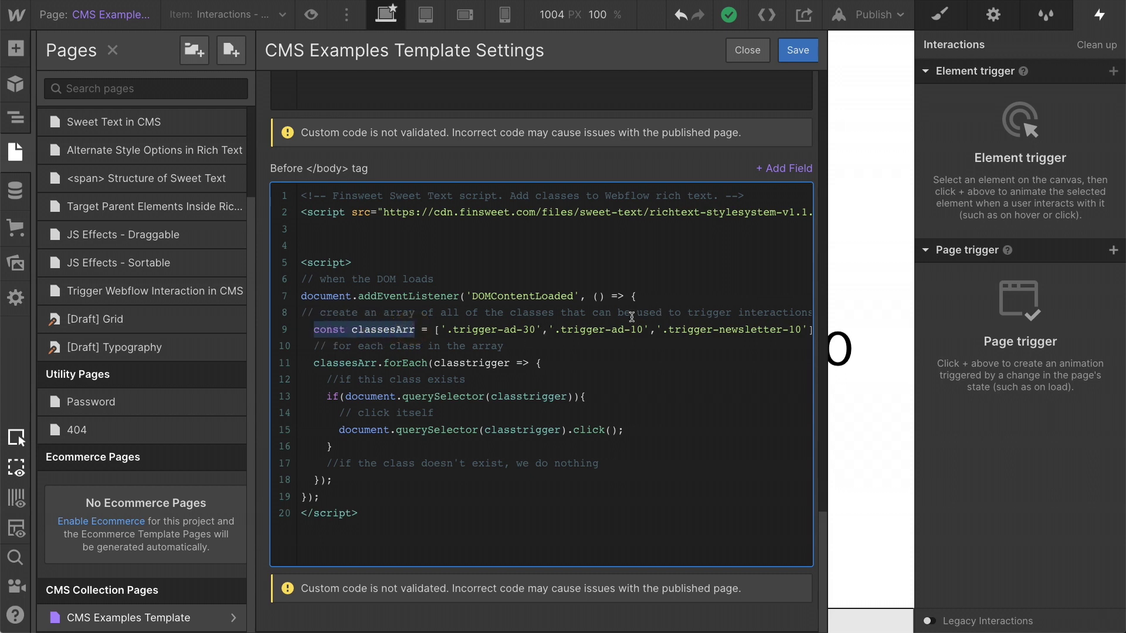
{"action": "scroll", "coordinate": [632, 317], "scroll_direction": "right", "scroll_amount": 3}
{"action": "scroll", "coordinate": [632, 317], "scroll_direction": "left", "scroll_amount": 3}
{"action": "left_click", "coordinate": [414, 329]}
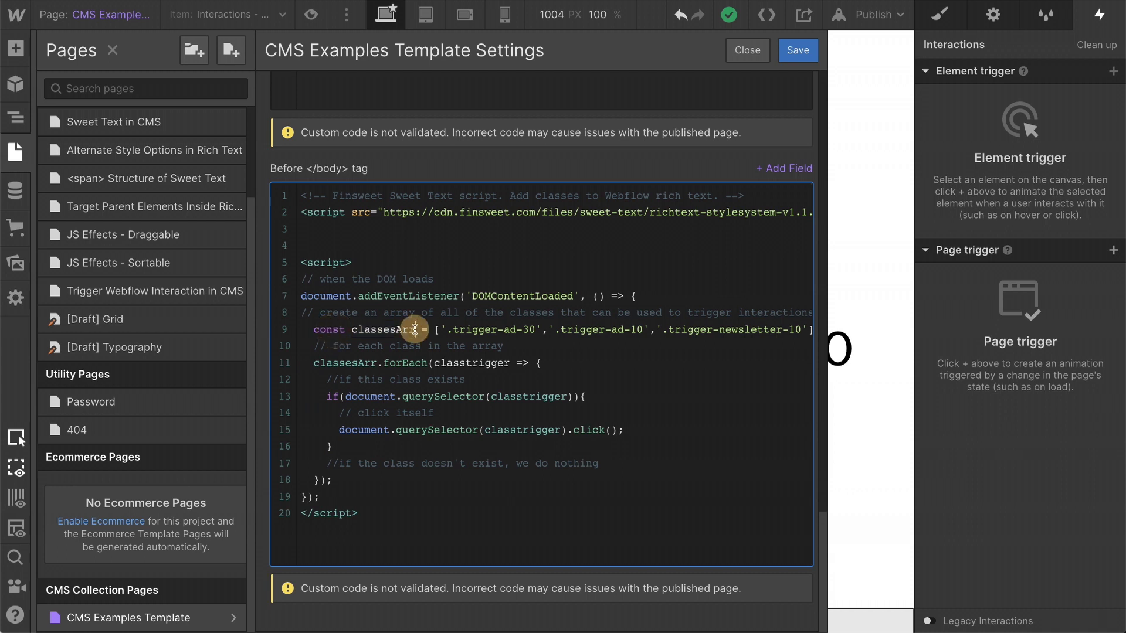
{"action": "double_click", "coordinate": [412, 329]}
{"action": "left_click_drag", "start_coordinate": [447, 330], "coordinate": [537, 332]}
{"action": "scroll", "coordinate": [537, 331], "scroll_direction": "right", "scroll_amount": 1}
{"action": "scroll", "coordinate": [537, 332], "scroll_direction": "right", "scroll_amount": 2}
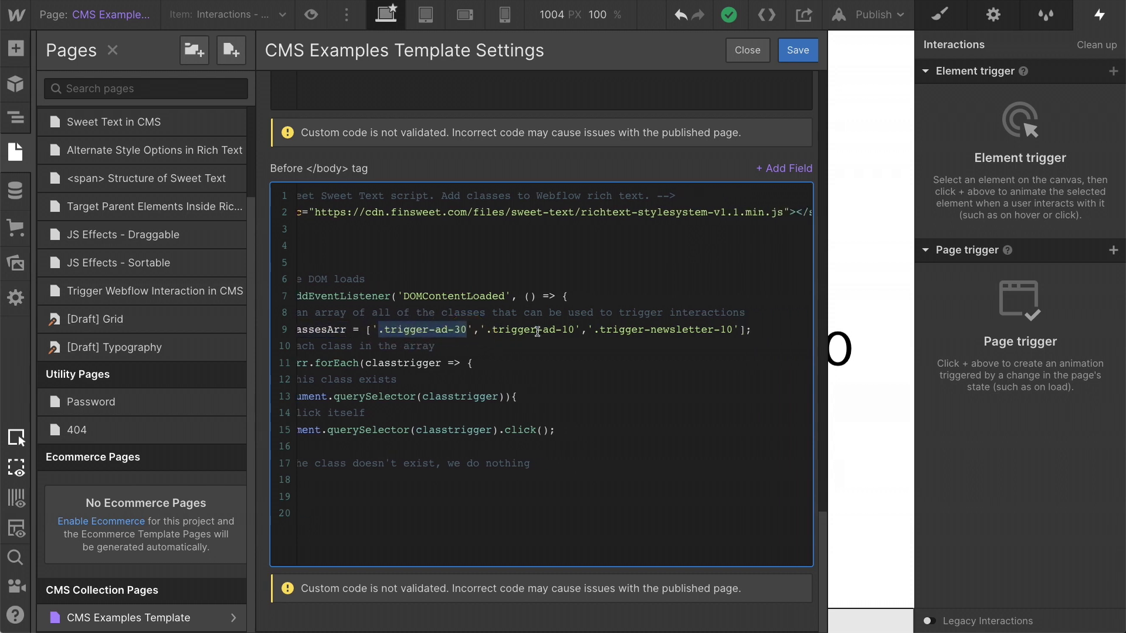
{"action": "left_click", "coordinate": [502, 330]}
{"action": "left_click_drag", "start_coordinate": [506, 330], "coordinate": [734, 327]}
{"action": "scroll", "coordinate": [734, 326], "scroll_direction": "left", "scroll_amount": 2}
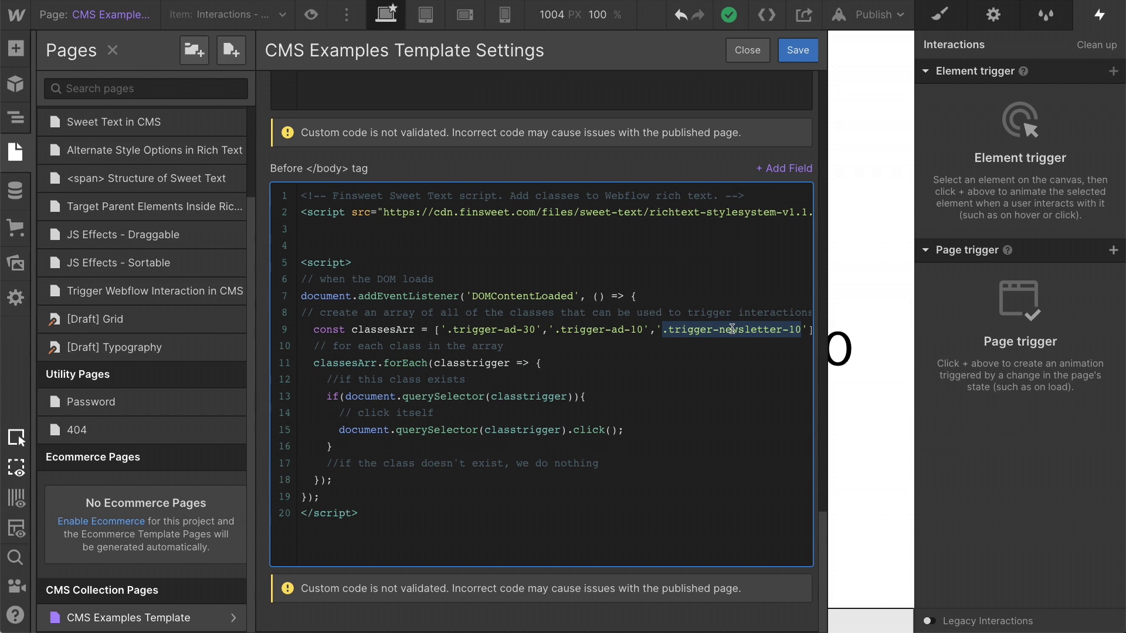
{"action": "left_click", "coordinate": [625, 328]}
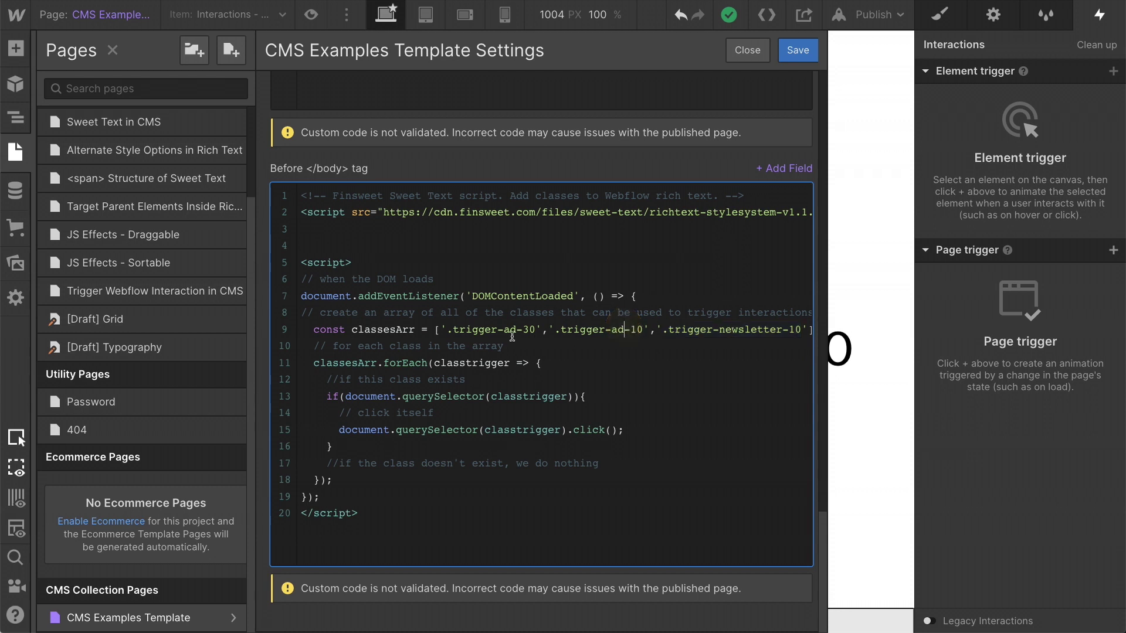
{"action": "double_click", "coordinate": [401, 363]}
{"action": "left_click", "coordinate": [375, 362]}
{"action": "double_click", "coordinate": [312, 364]}
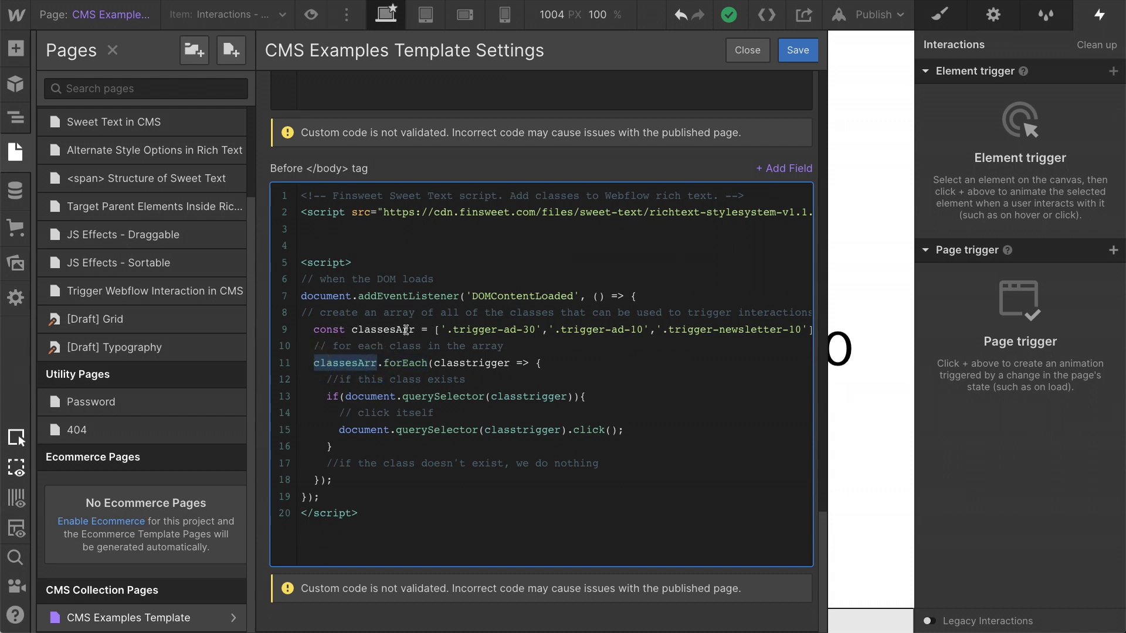
{"action": "left_click", "coordinate": [448, 363]}
{"action": "left_click", "coordinate": [321, 379]}
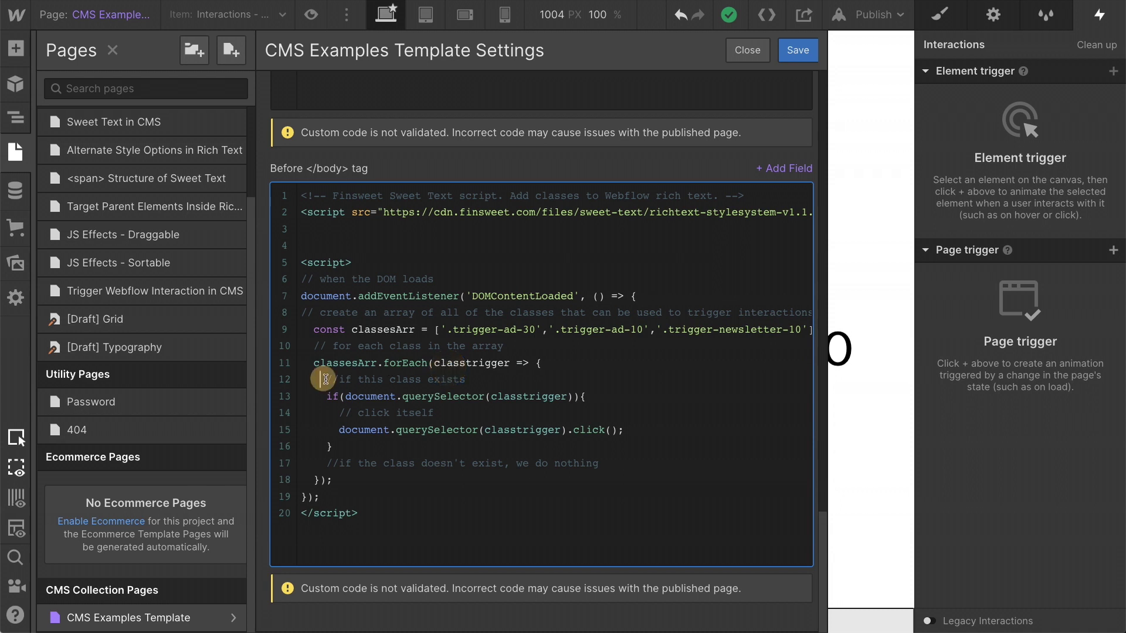
{"action": "left_click_drag", "start_coordinate": [322, 379], "coordinate": [648, 450]}
{"action": "left_click", "coordinate": [649, 450]}
{"action": "left_click_drag", "start_coordinate": [509, 362], "coordinate": [434, 361]}
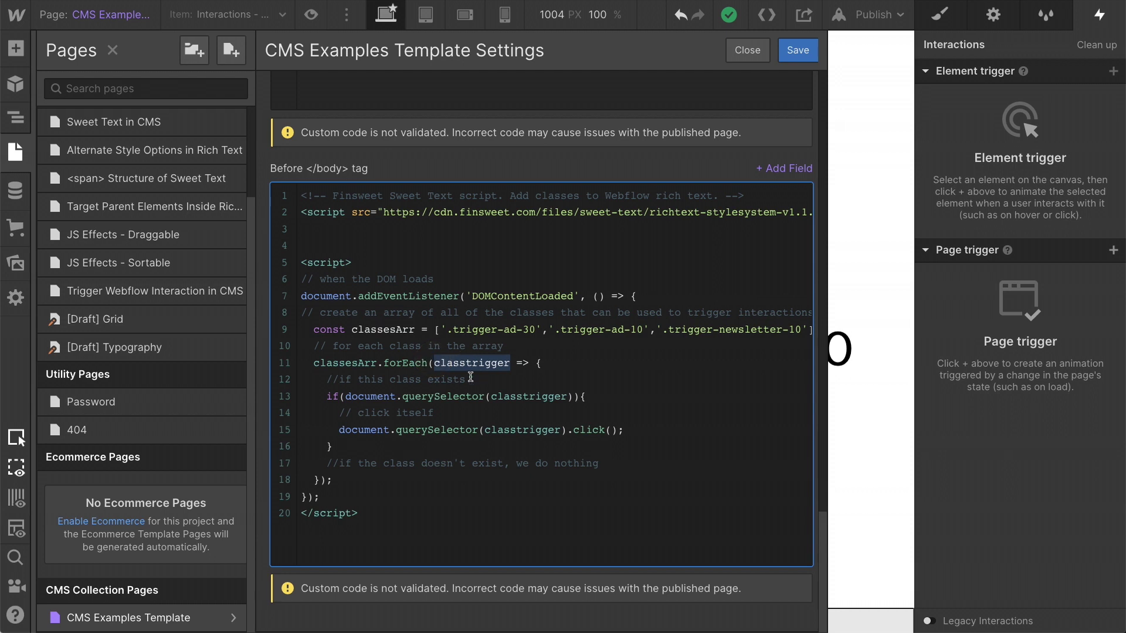
{"action": "left_click_drag", "start_coordinate": [492, 397], "coordinate": [567, 395]}
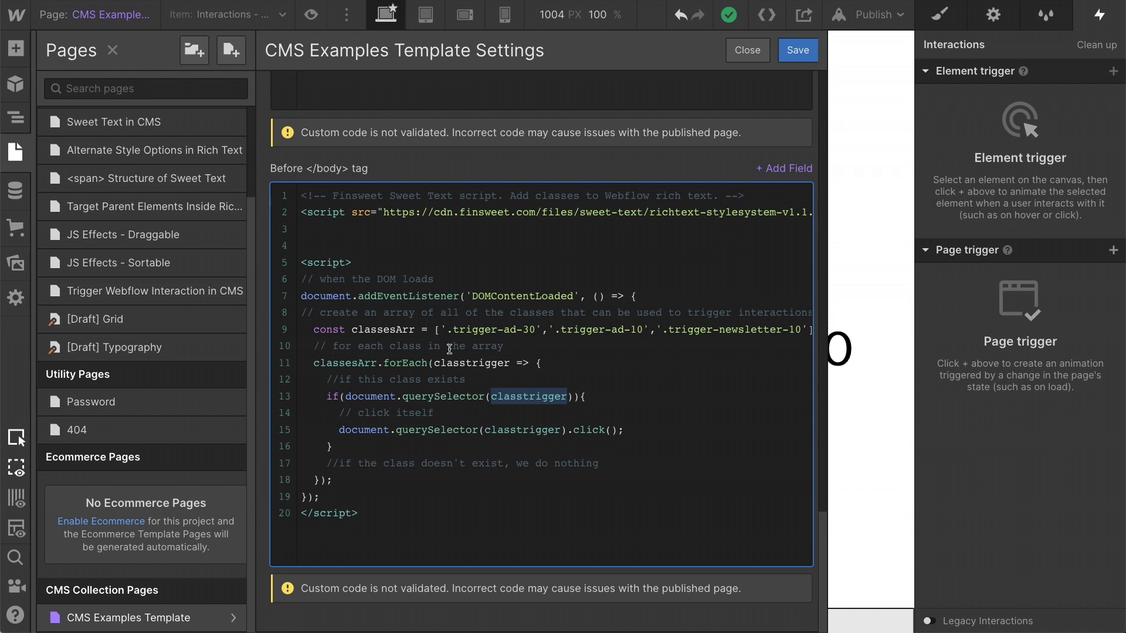
{"action": "left_click_drag", "start_coordinate": [448, 330], "coordinate": [643, 329]}
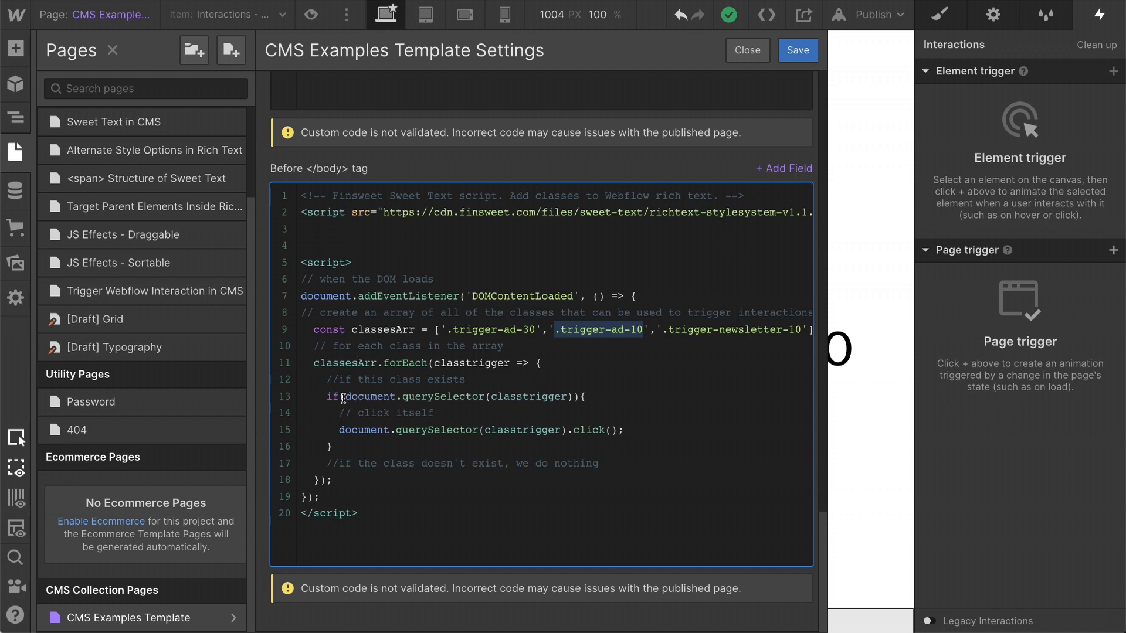
{"action": "left_click_drag", "start_coordinate": [567, 396], "coordinate": [491, 397]}
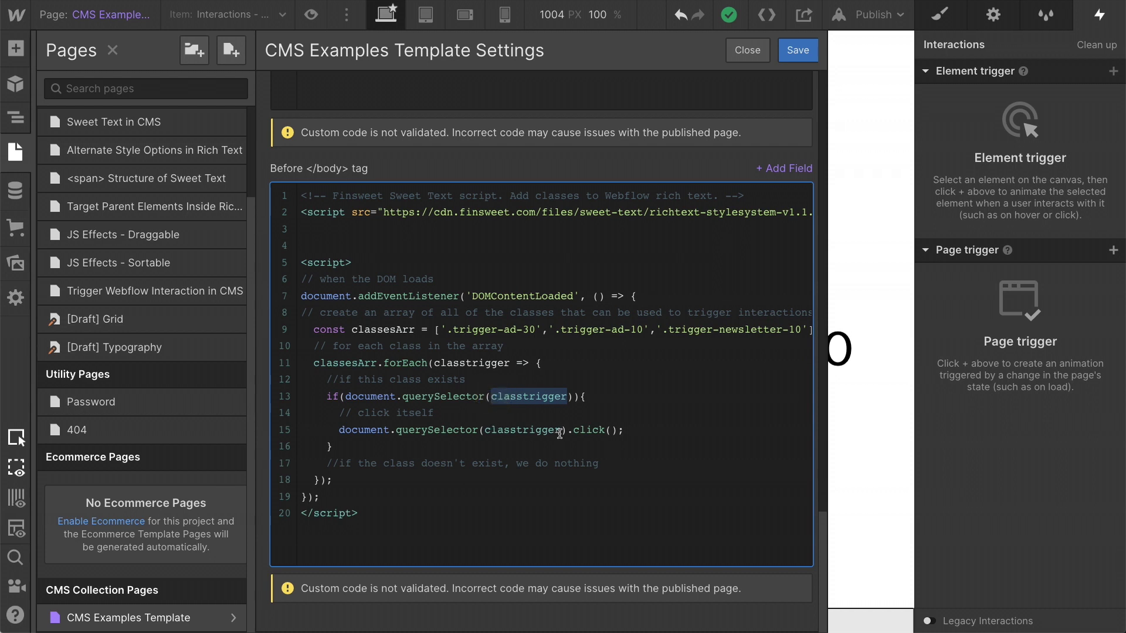
{"action": "left_click_drag", "start_coordinate": [561, 430], "coordinate": [484, 429]}
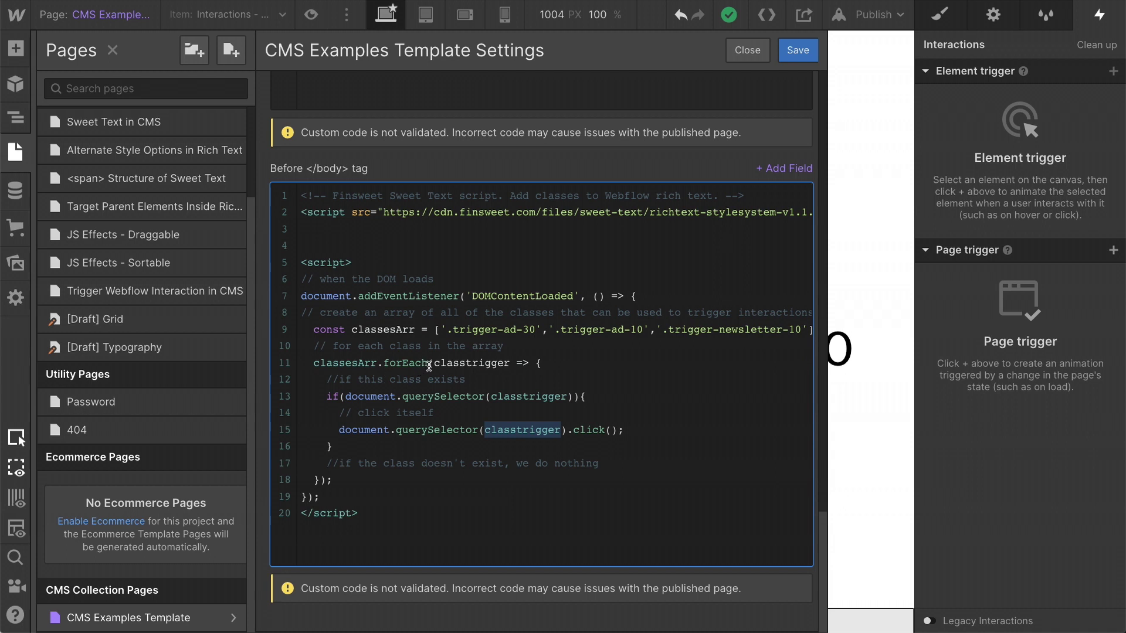
{"action": "left_click_drag", "start_coordinate": [429, 364], "coordinate": [383, 364]}
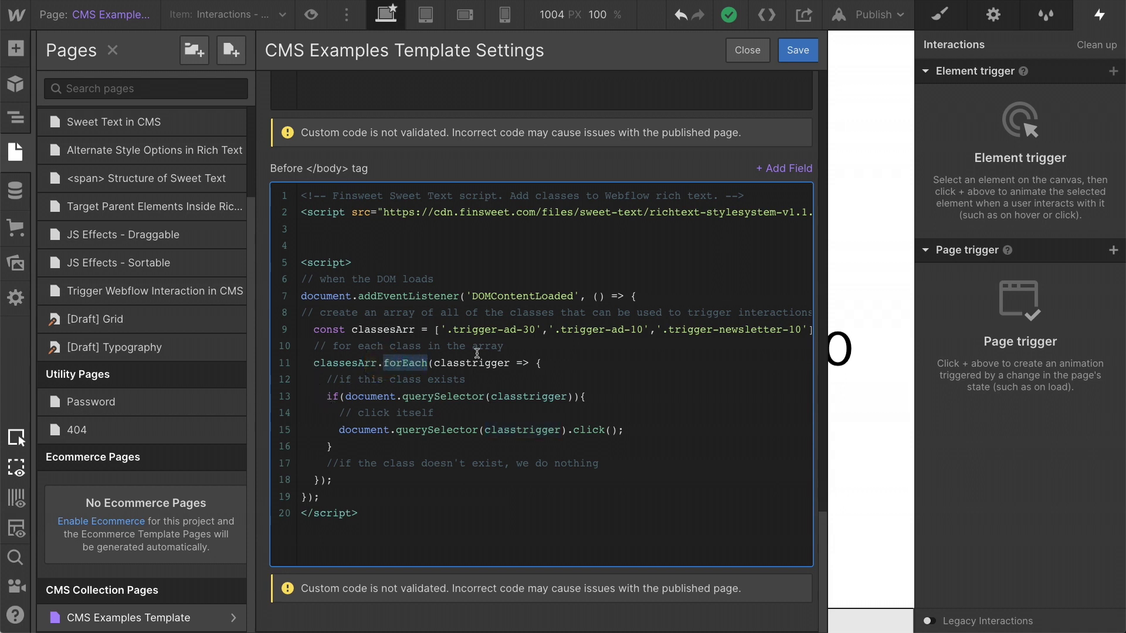
{"action": "left_click_drag", "start_coordinate": [448, 332], "coordinate": [538, 333]}
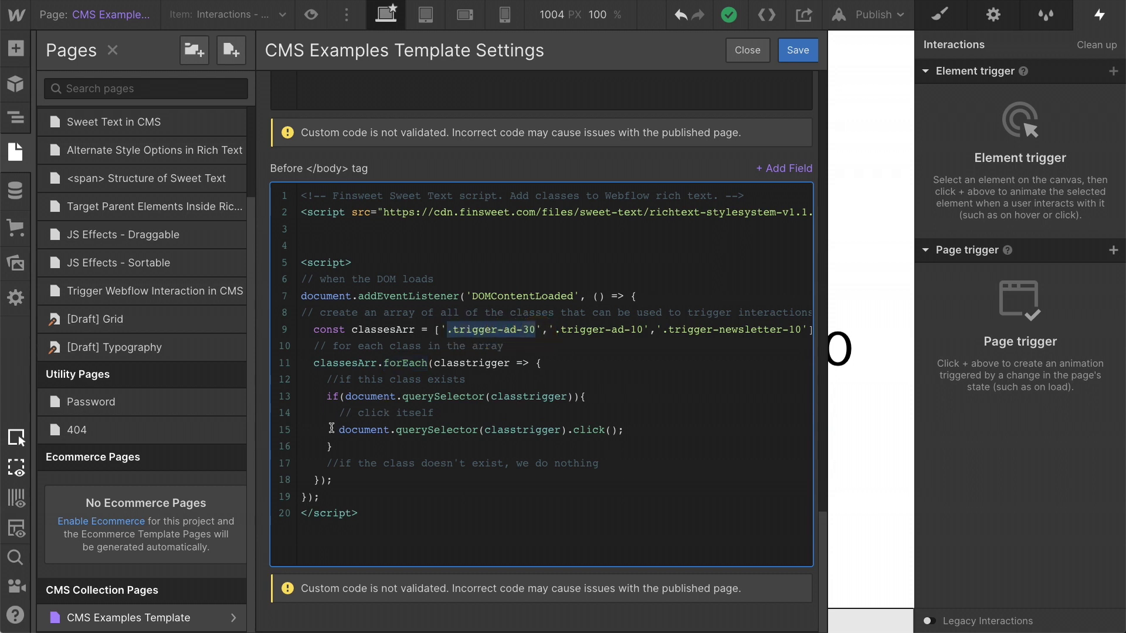
{"action": "left_click_drag", "start_coordinate": [340, 430], "coordinate": [636, 431]}
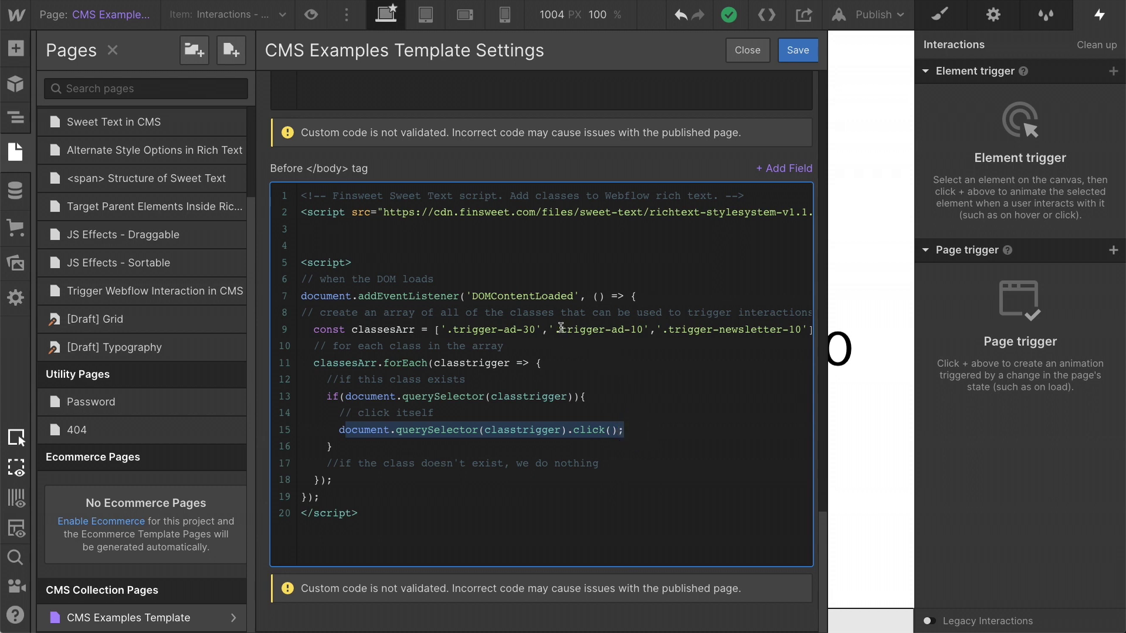
{"action": "left_click_drag", "start_coordinate": [561, 328], "coordinate": [644, 329]}
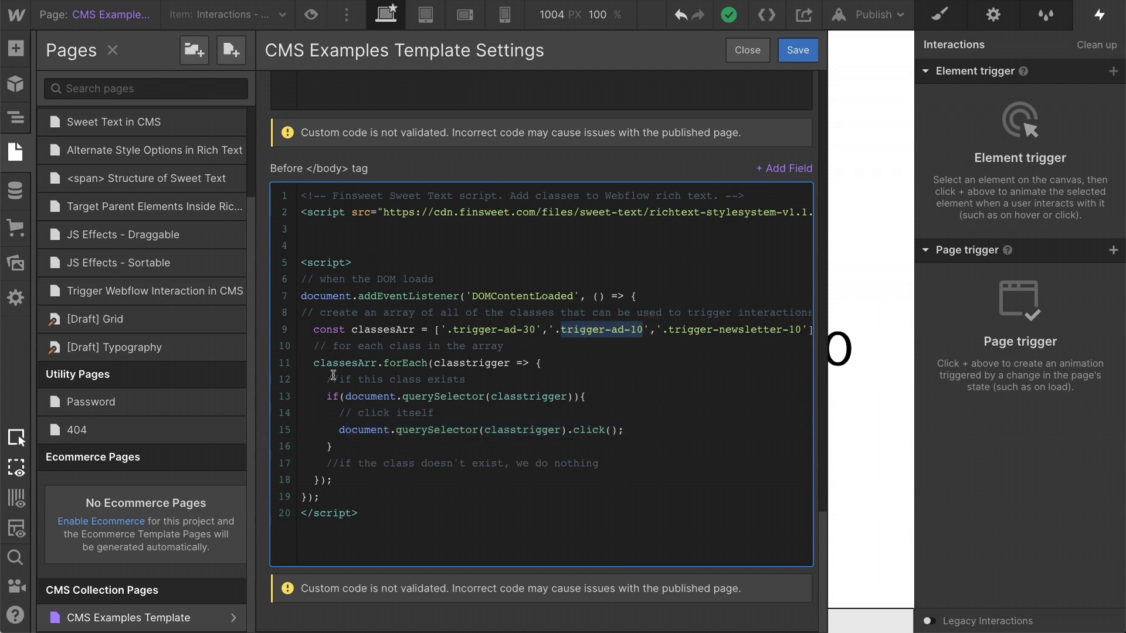
{"action": "left_click_drag", "start_coordinate": [334, 430], "coordinate": [640, 432]}
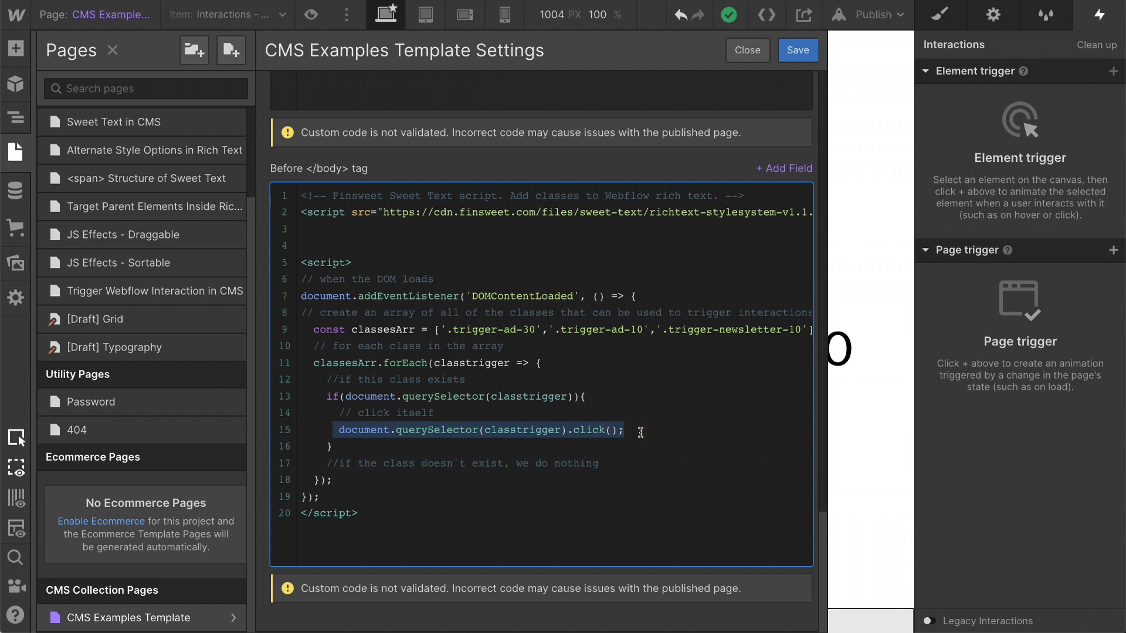
{"action": "left_click_drag", "start_coordinate": [663, 329], "coordinate": [800, 330]}
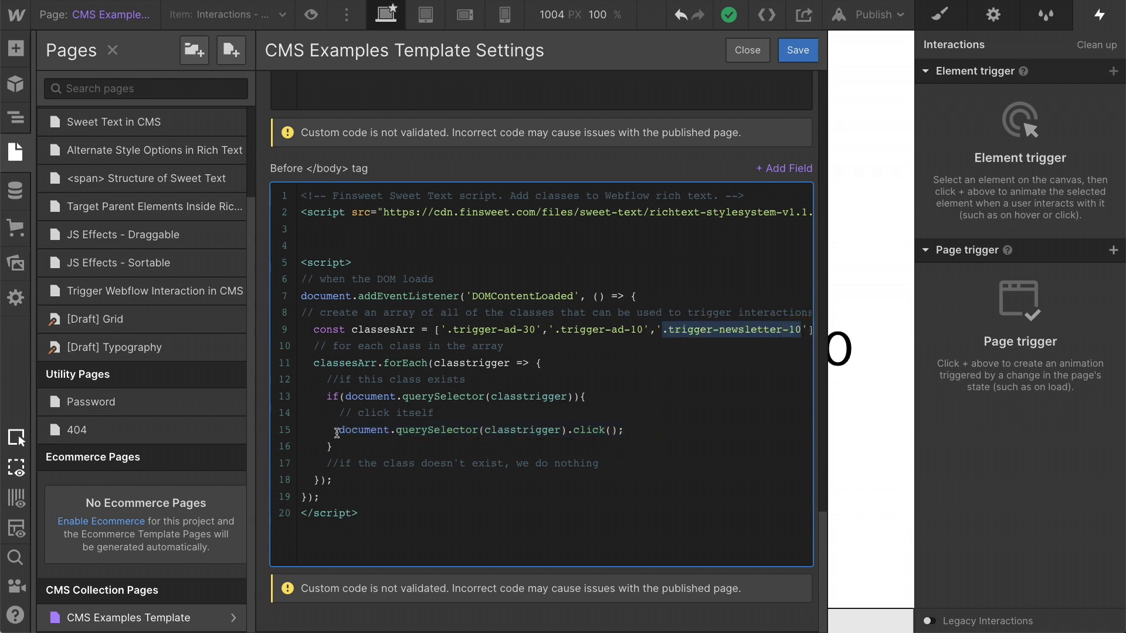
{"action": "left_click_drag", "start_coordinate": [336, 432], "coordinate": [623, 432]}
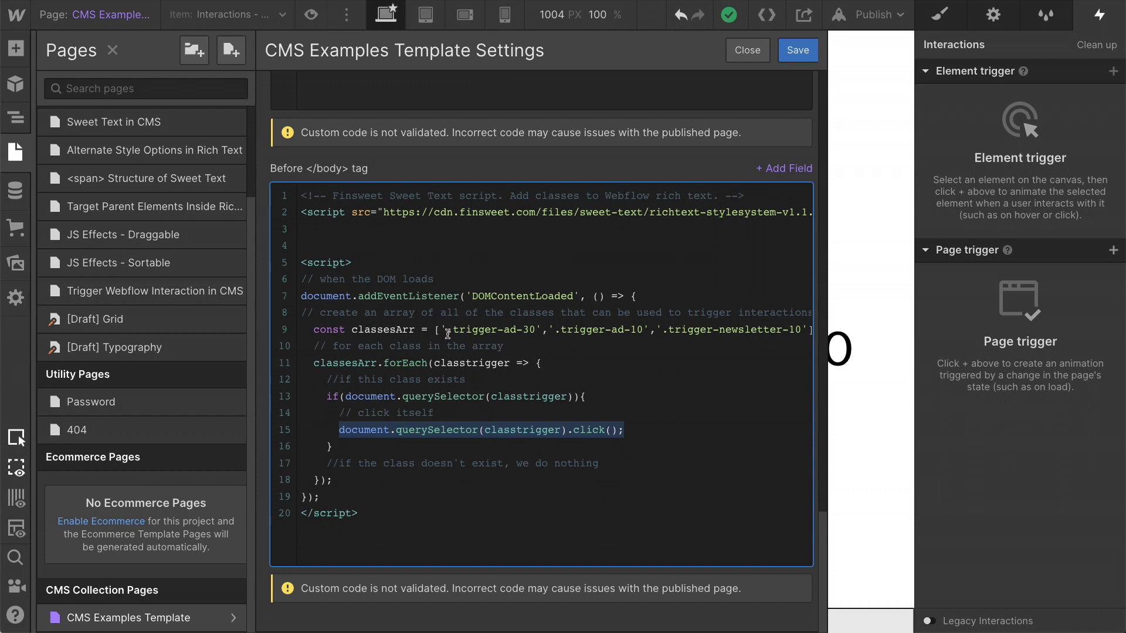
{"action": "left_click_drag", "start_coordinate": [446, 330], "coordinate": [801, 332]}
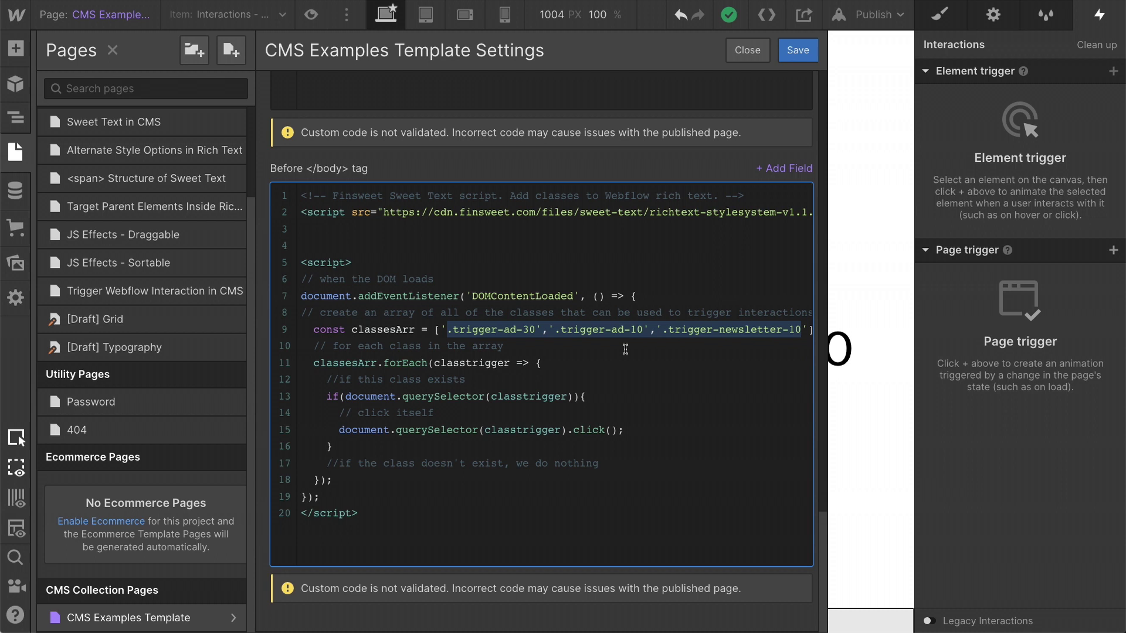
{"action": "left_click", "coordinate": [509, 335]}
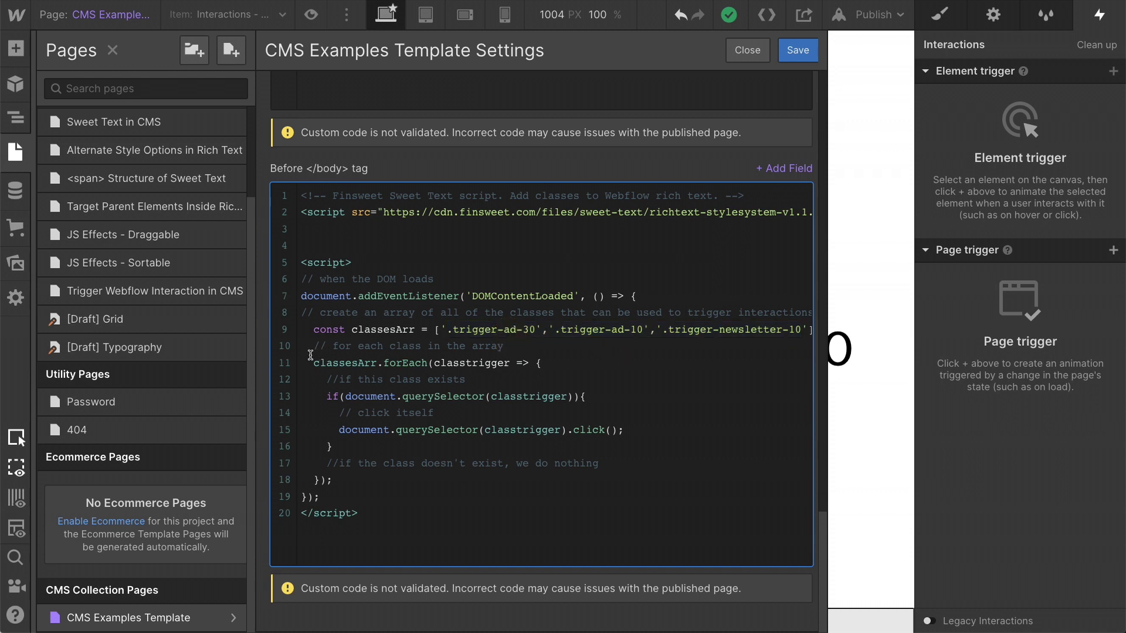
{"action": "left_click_drag", "start_coordinate": [309, 357], "coordinate": [611, 448]}
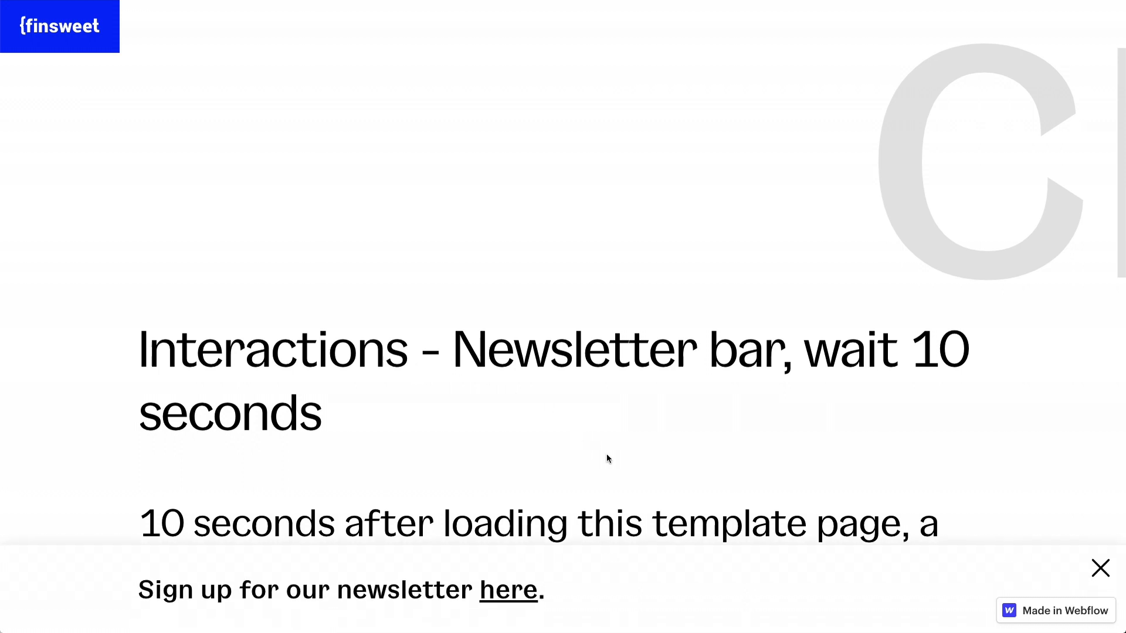
{"action": "scroll", "coordinate": [893, 462], "scroll_direction": "down", "scroll_amount": 5}
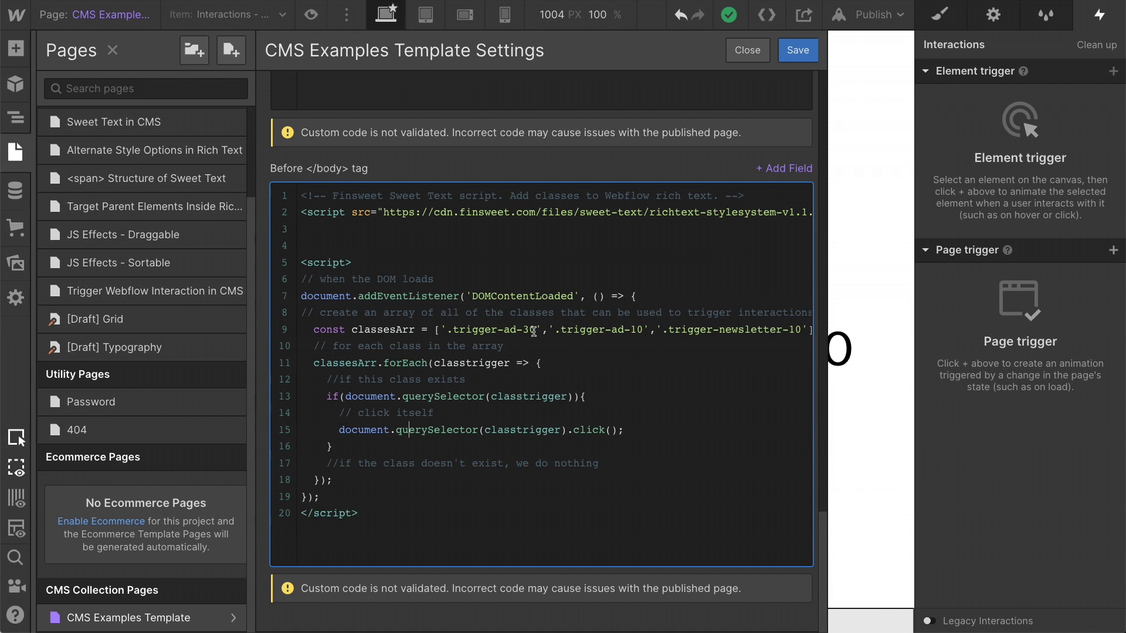
{"action": "left_click_drag", "start_coordinate": [599, 463], "coordinate": [298, 461]}
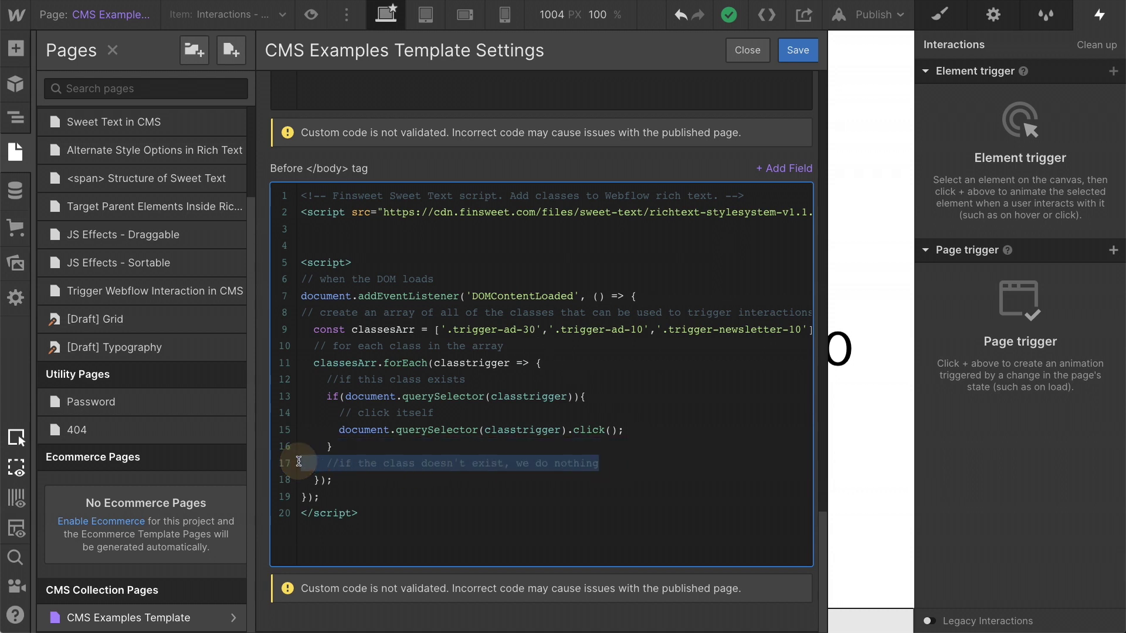
{"action": "left_click", "coordinate": [381, 461]}
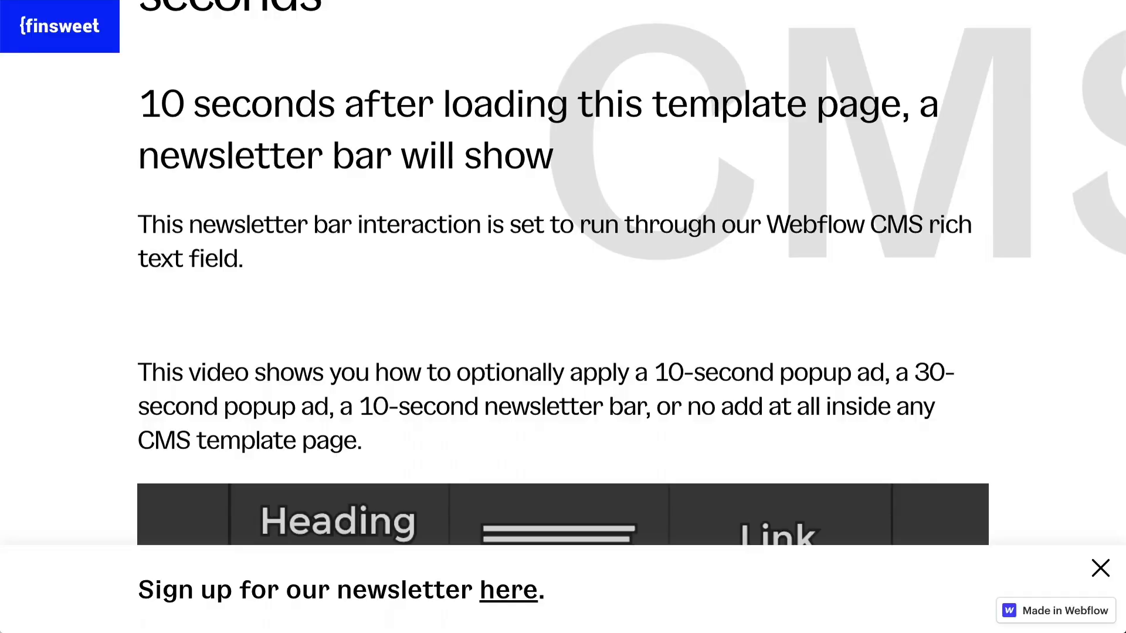